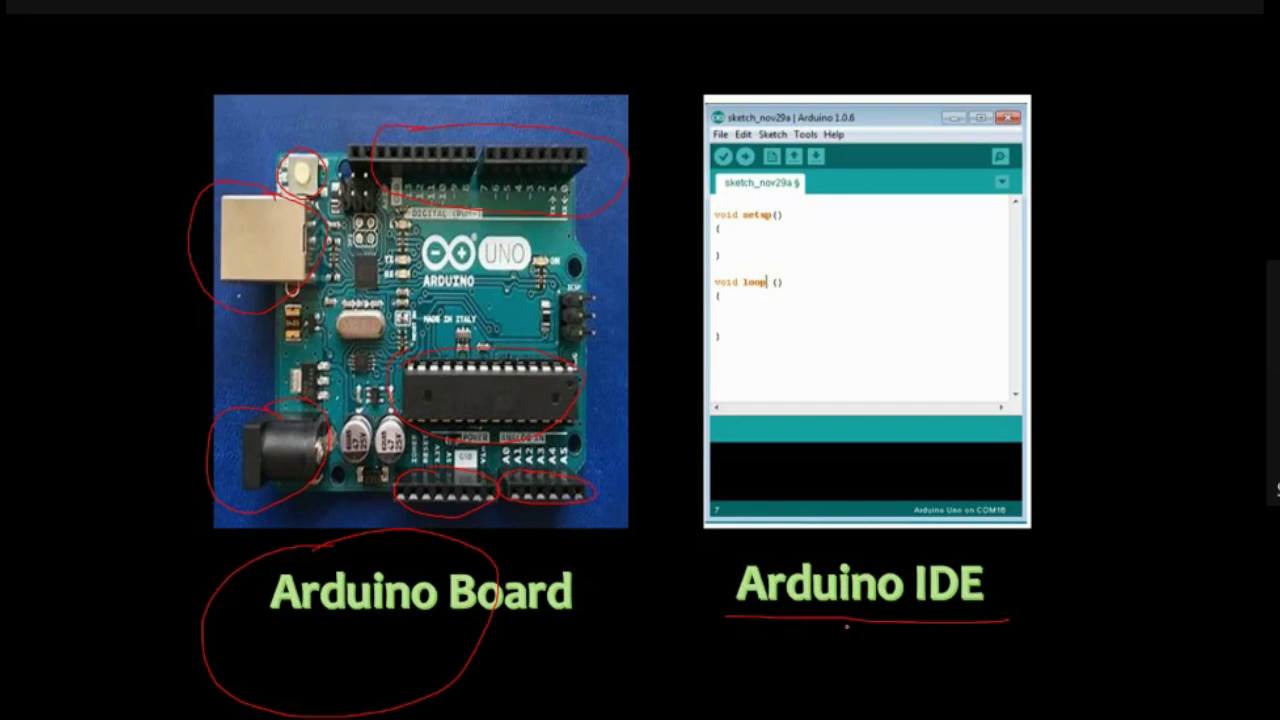
Step: End the slide show, discard the ink annotations and switch to the Chrome browser
key(Escape)
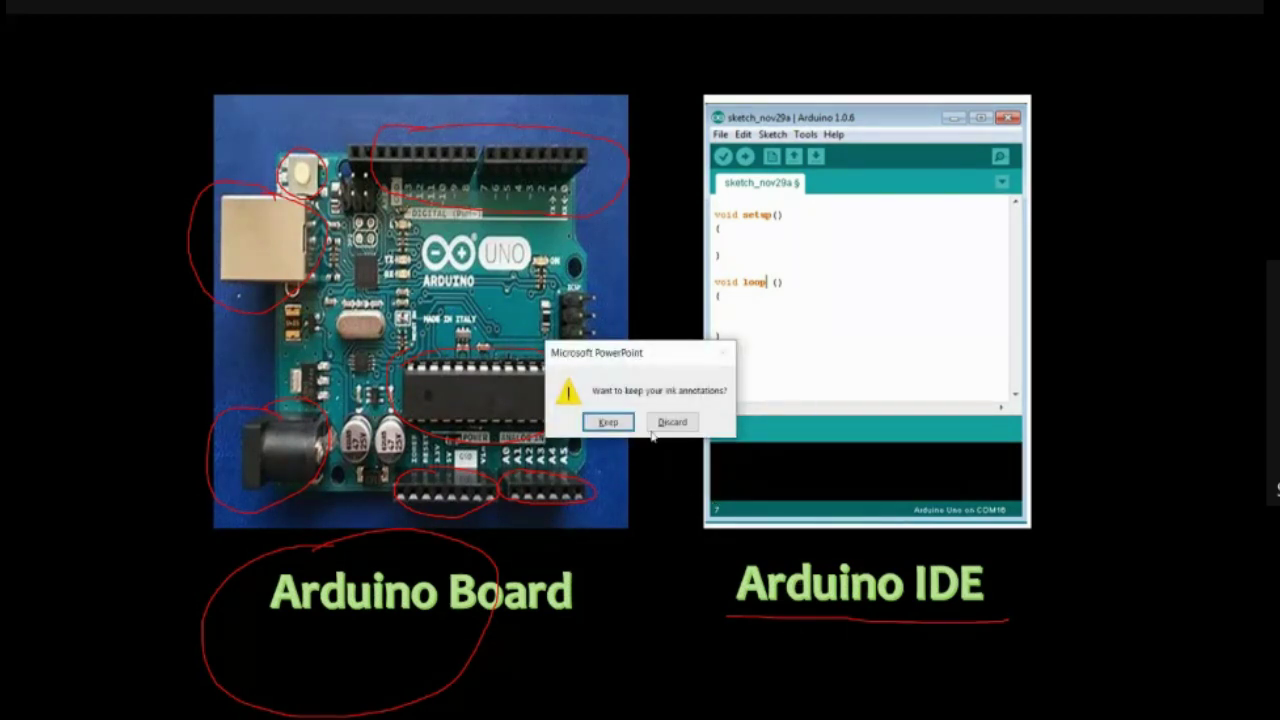
click(670, 421)
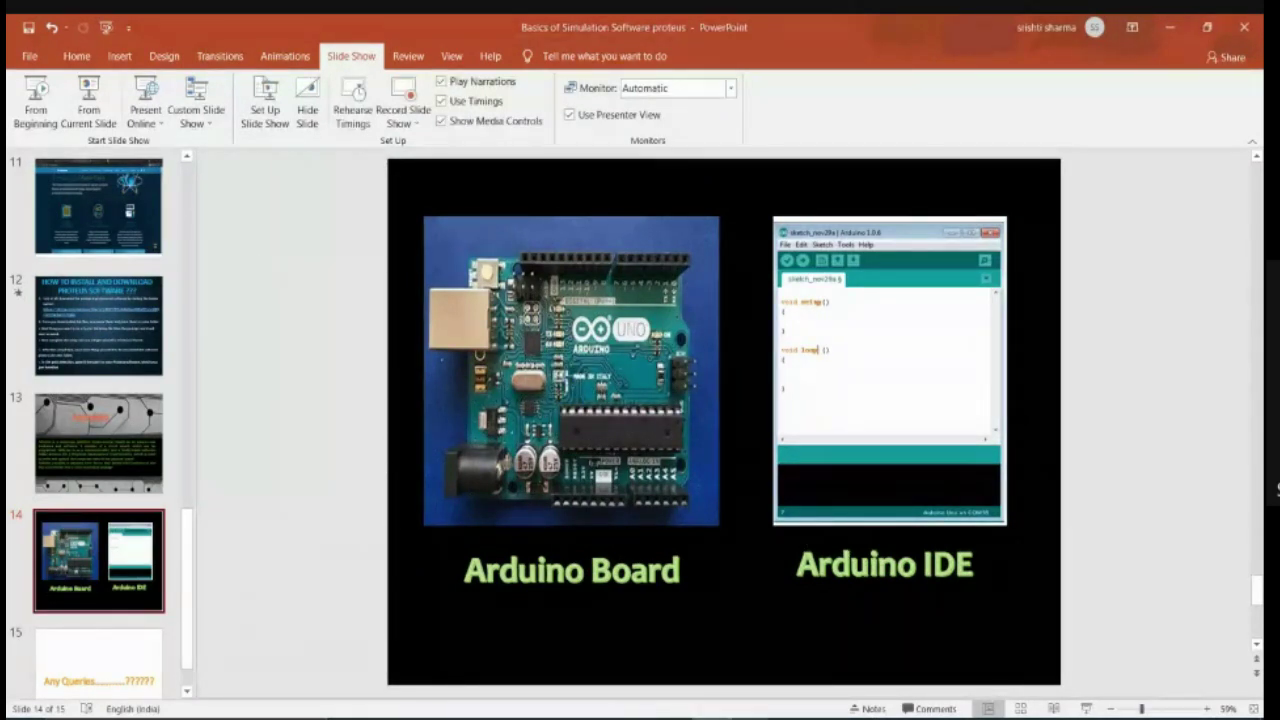
mouse_move(575, 712)
click(604, 682)
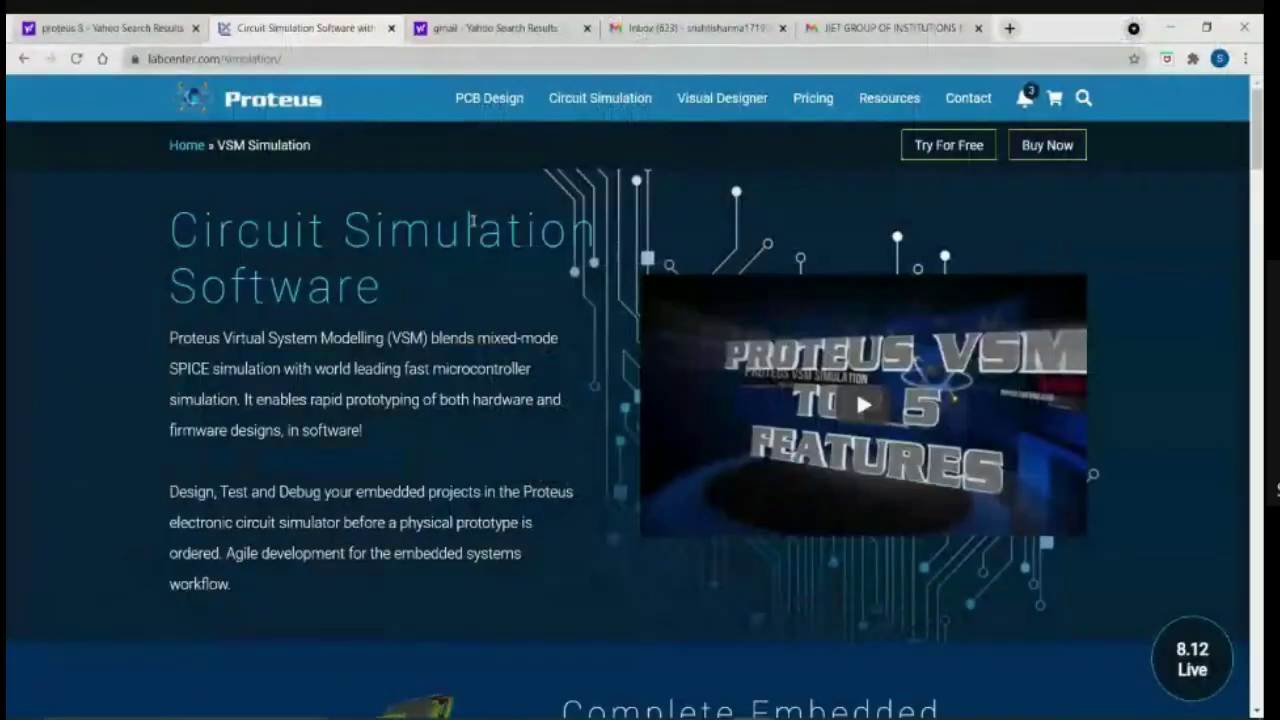
Step: Search Yahoo for "arduino ide", replacing the gmail search
click(498, 28)
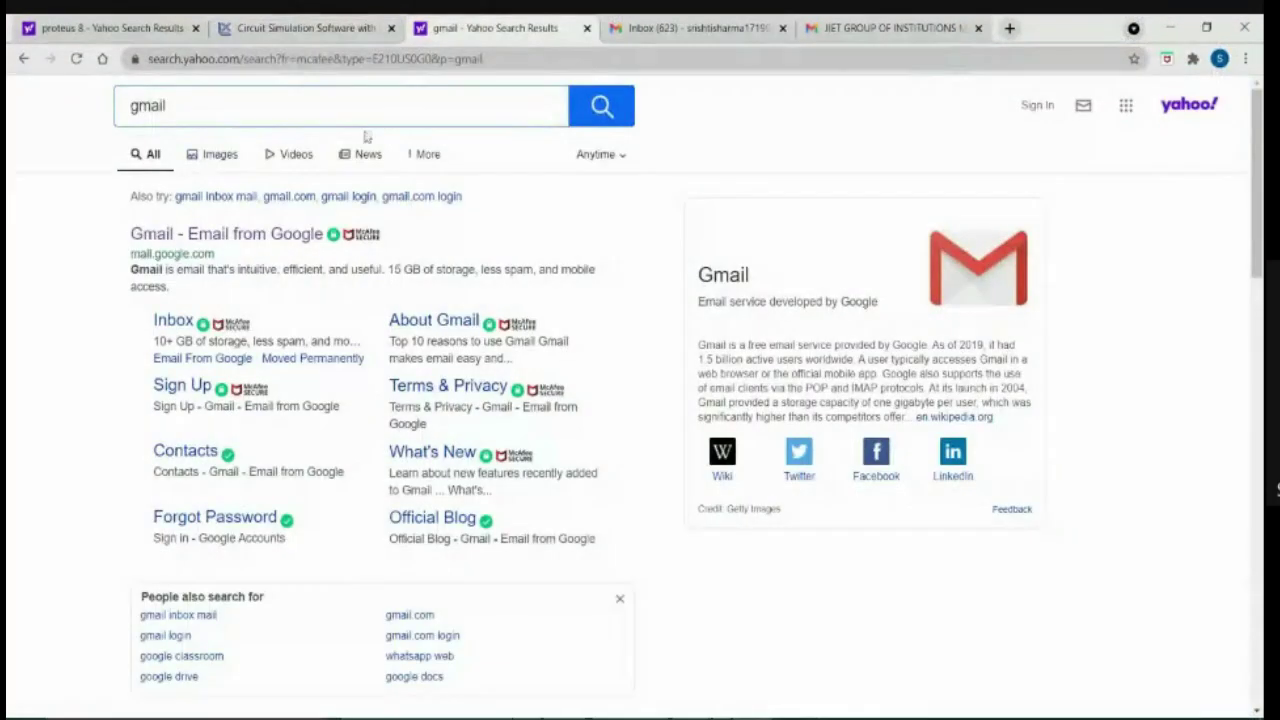
click(289, 103)
key(ctrl+a)
key(BackSpace)
text(ardui)
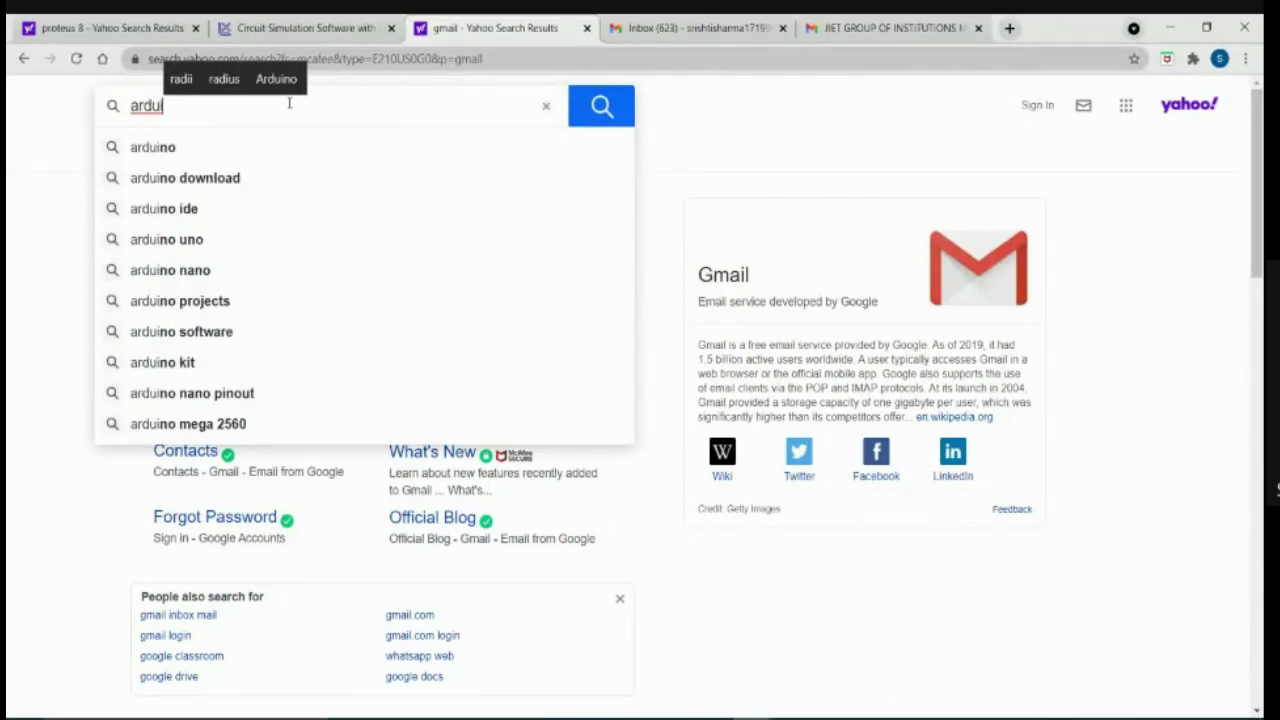
click(163, 207)
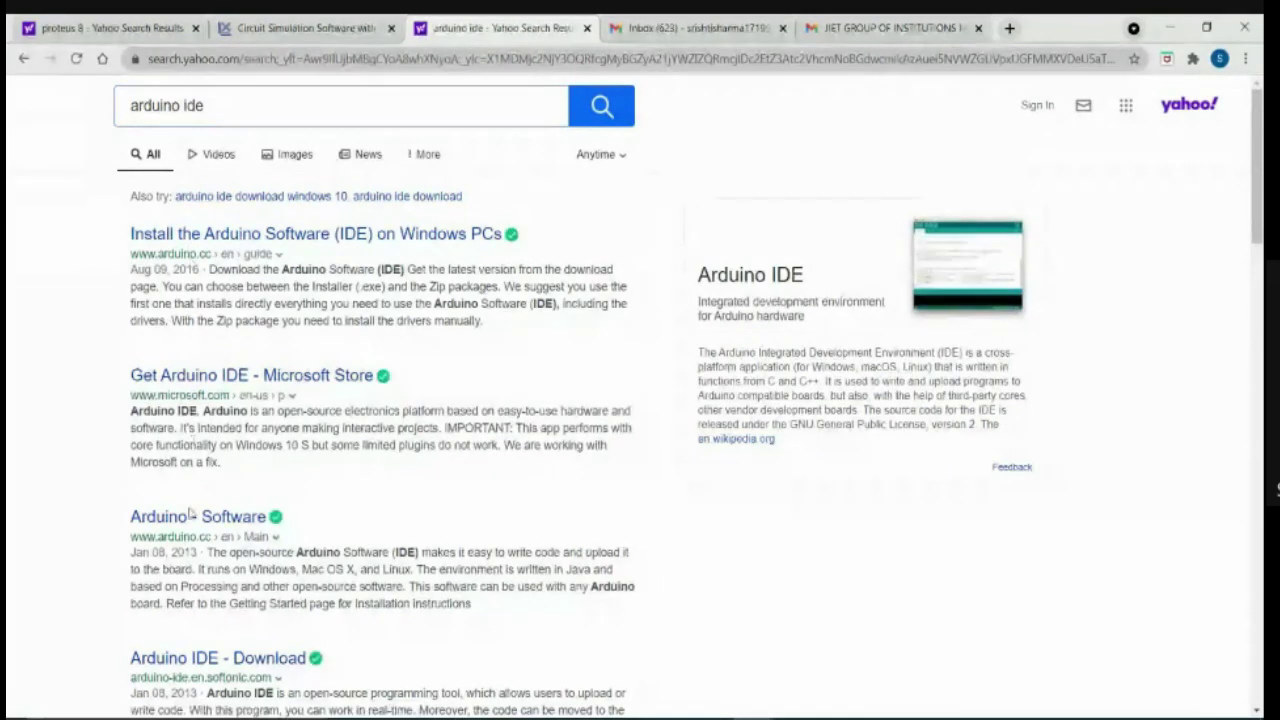
Step: Open the Softonic "Arduino IDE - Download" result, dismiss the Avast ad and look over the download page
scroll(190, 512, down, 2)
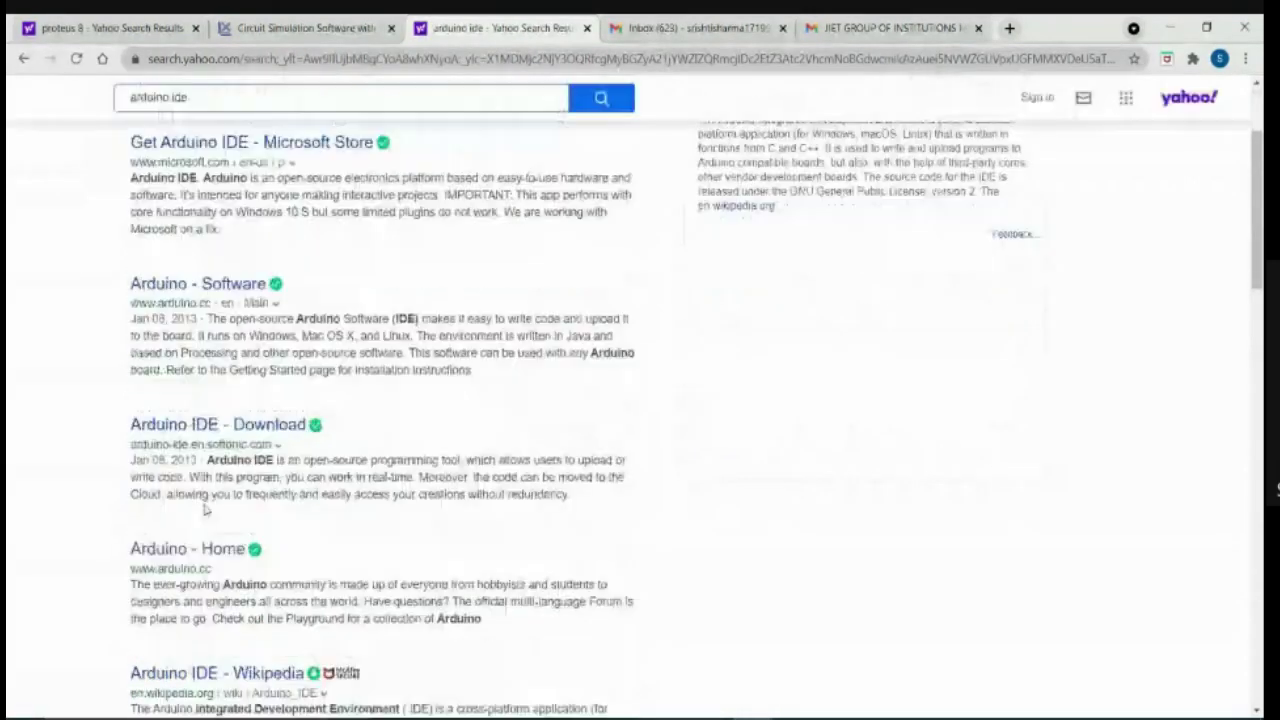
click(201, 428)
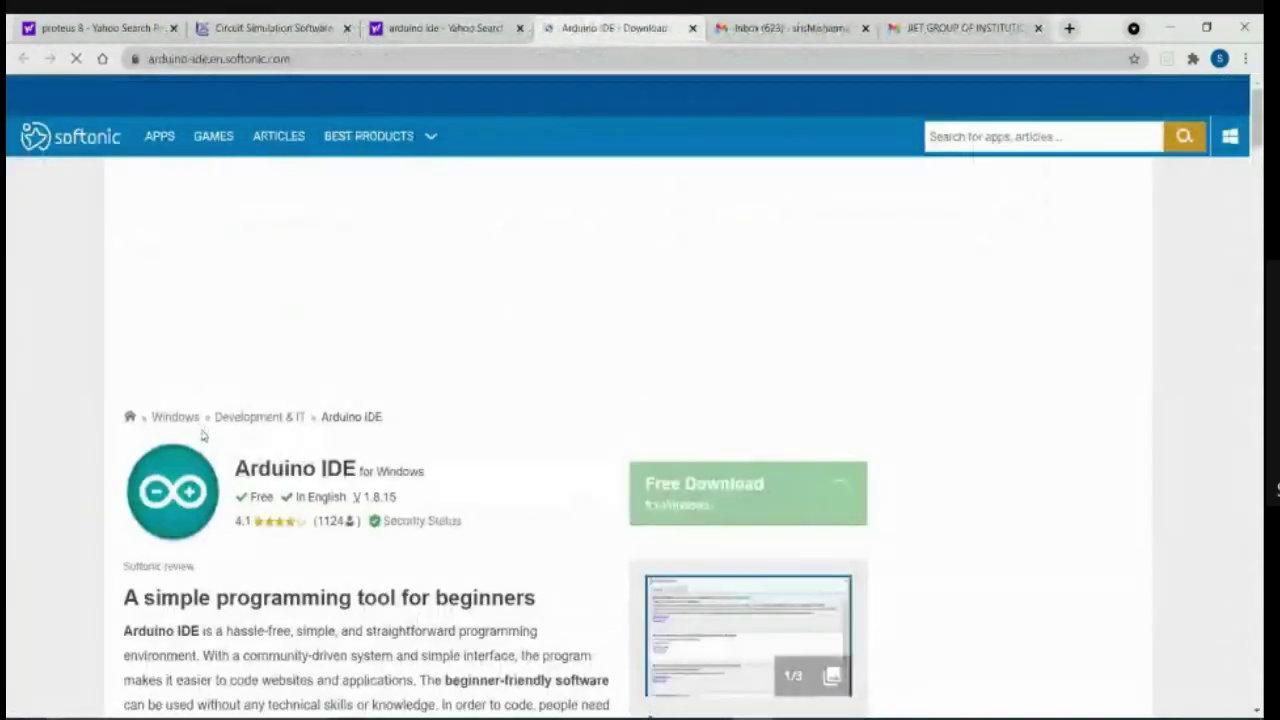
scroll(300, 537, down, 2)
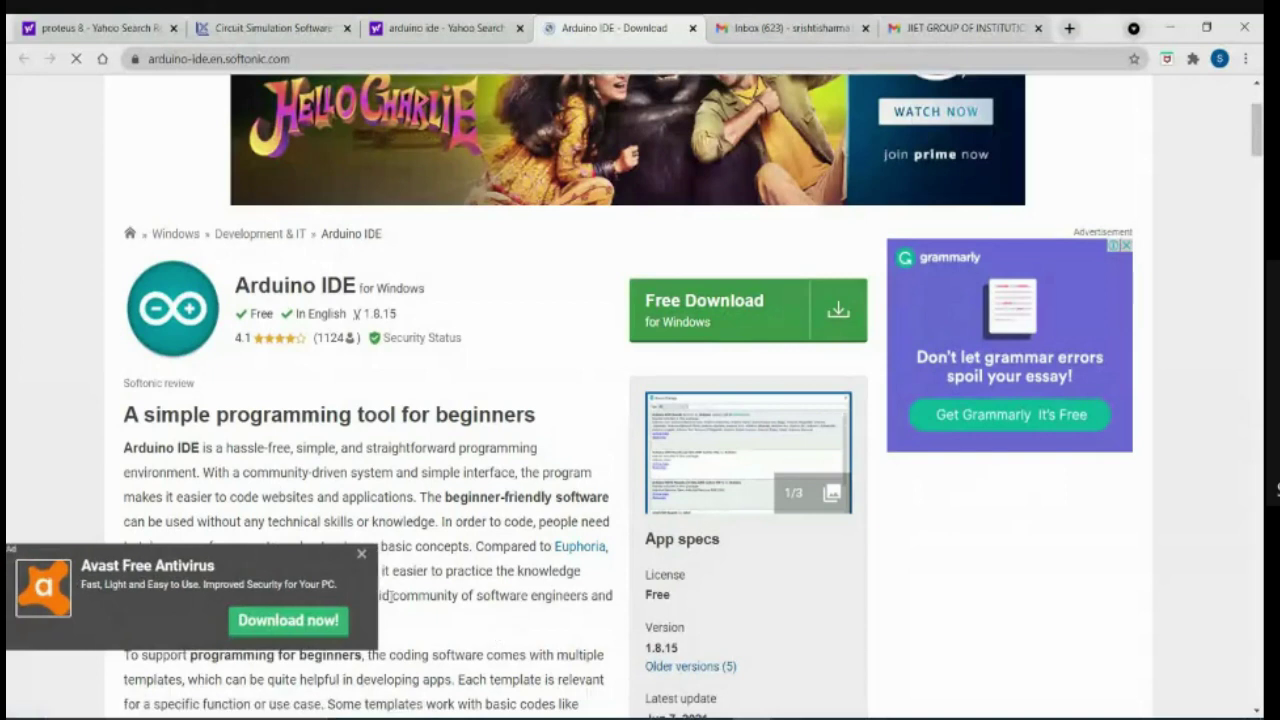
click(362, 556)
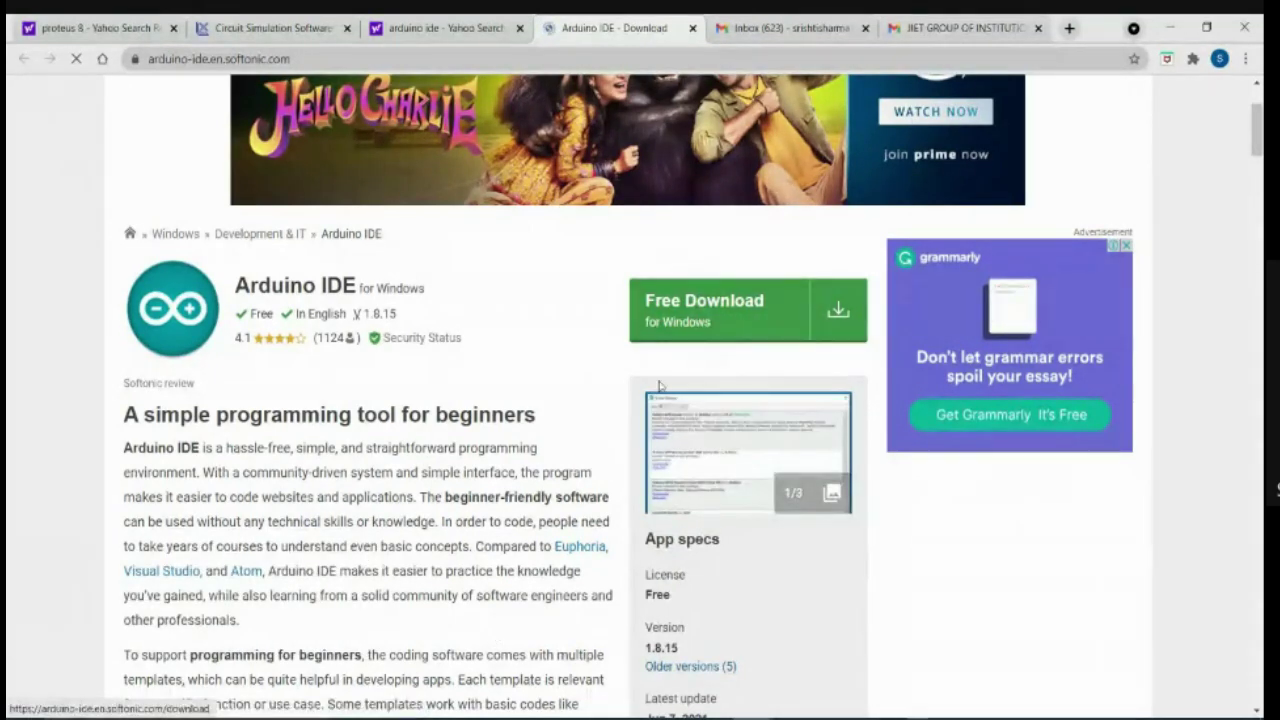
scroll(697, 351, down, 3)
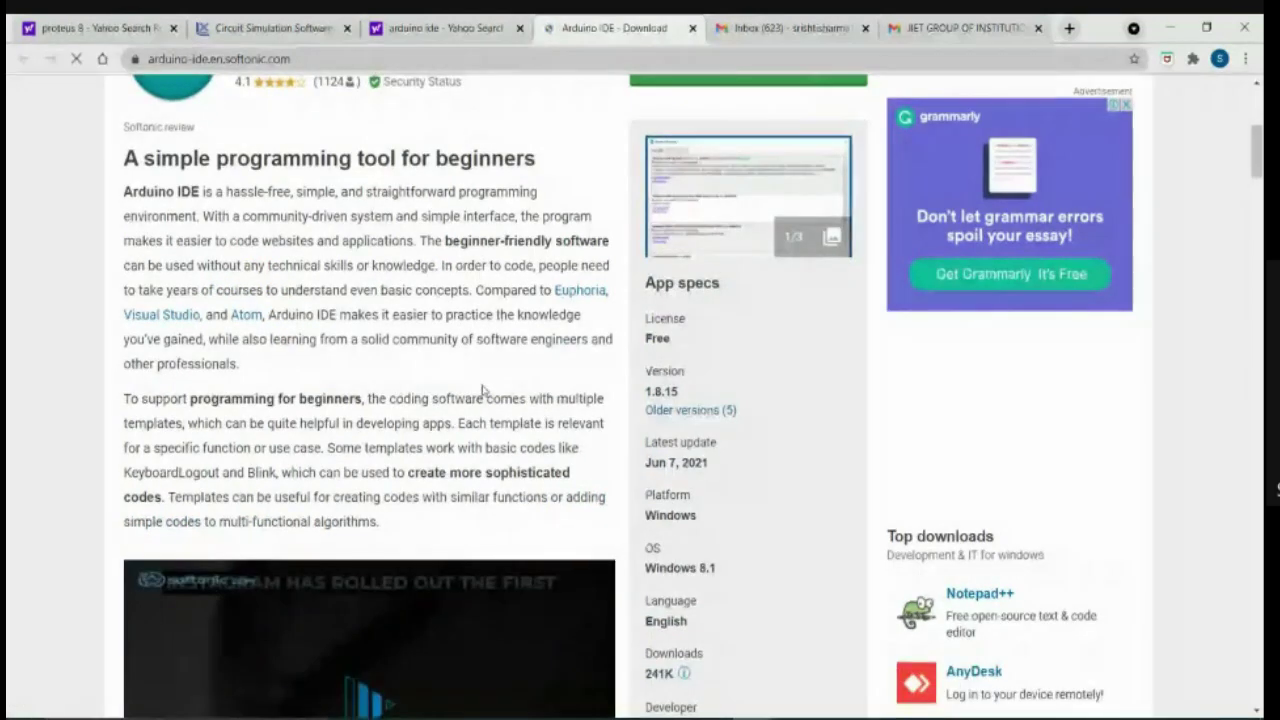
scroll(481, 385, up, 4)
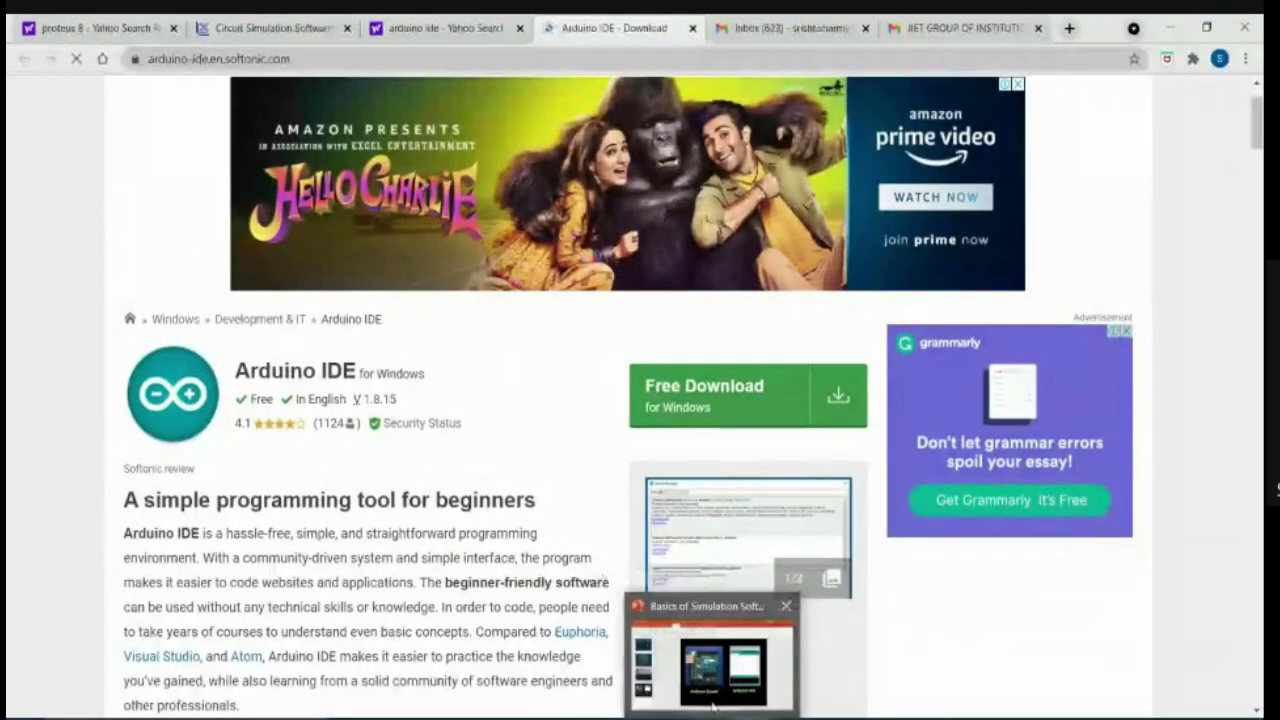
Step: Return to the PowerPoint presentation and launch Proteus 8 Professional through Windows search
click(712, 707)
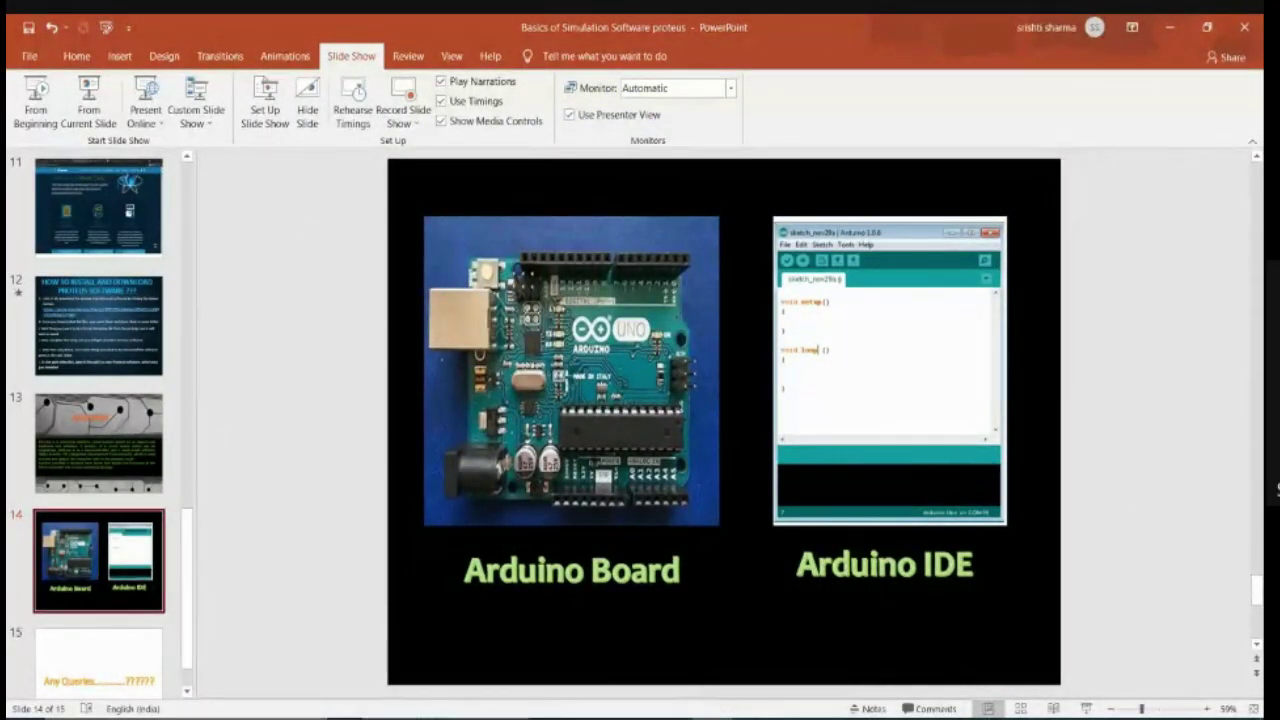
key(super+s)
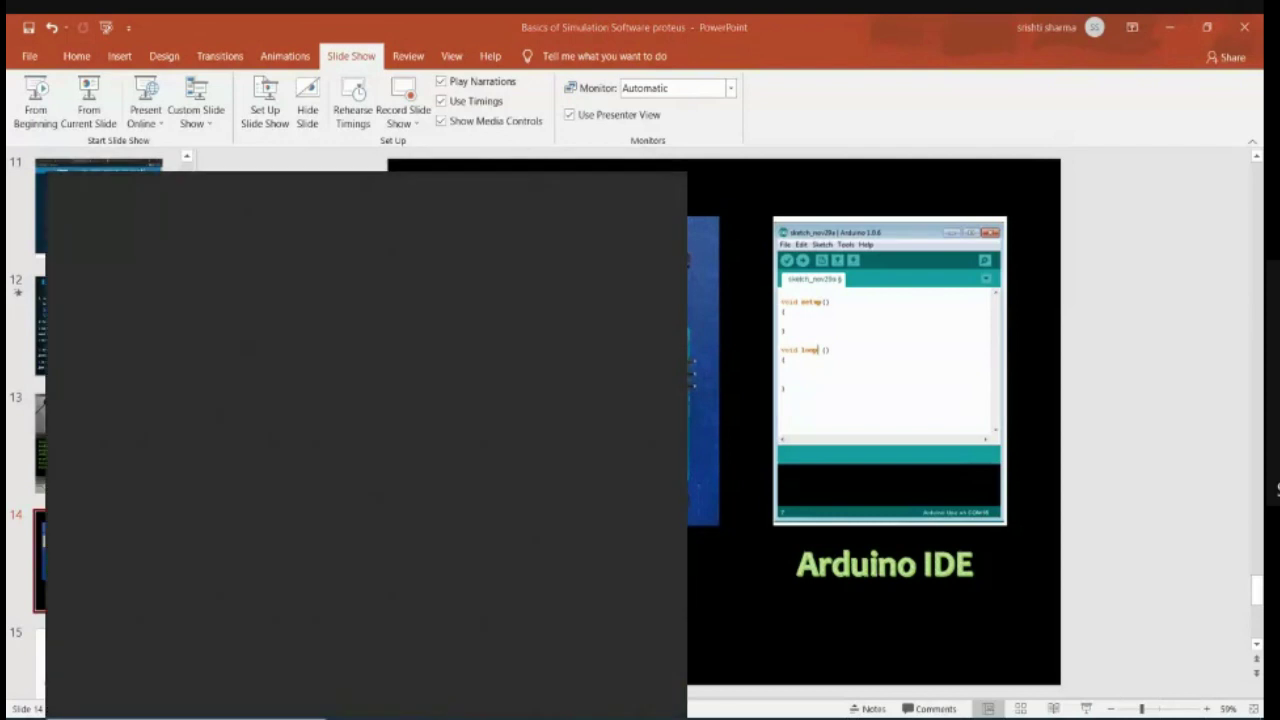
text(p)
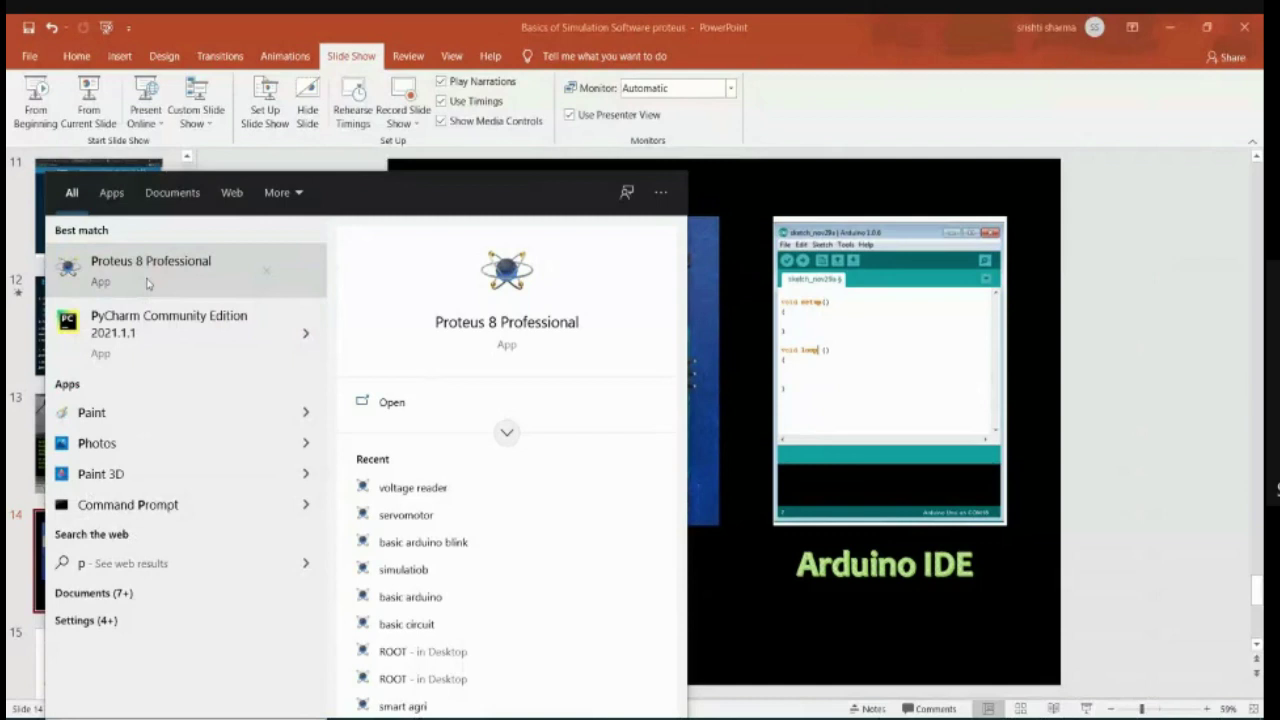
click(147, 284)
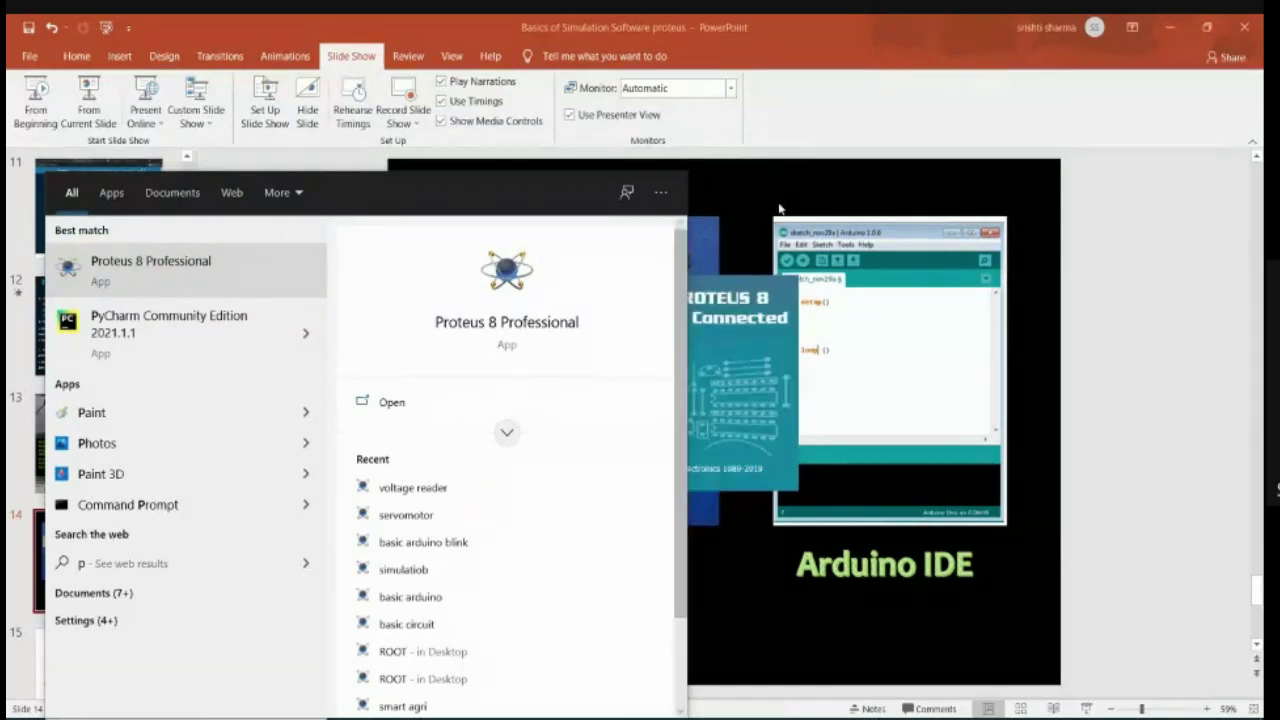
click(745, 232)
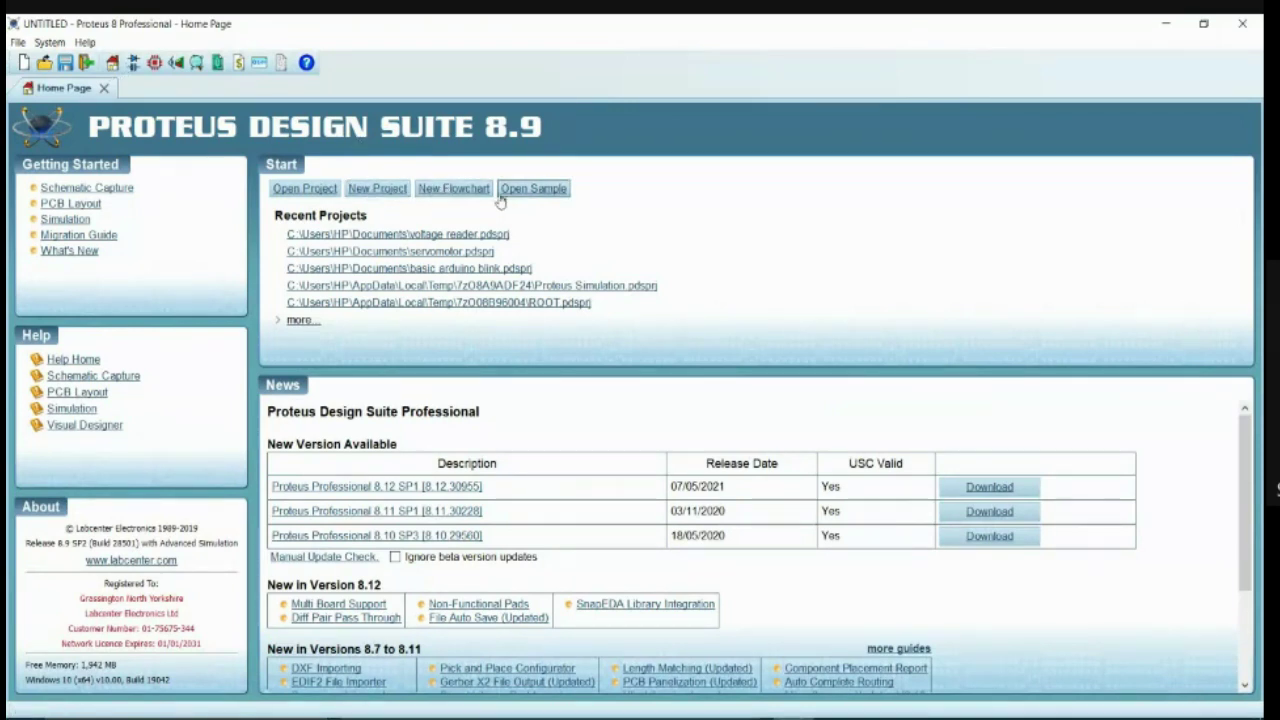
Step: Start a new project named basic in the Documents folder
click(362, 190)
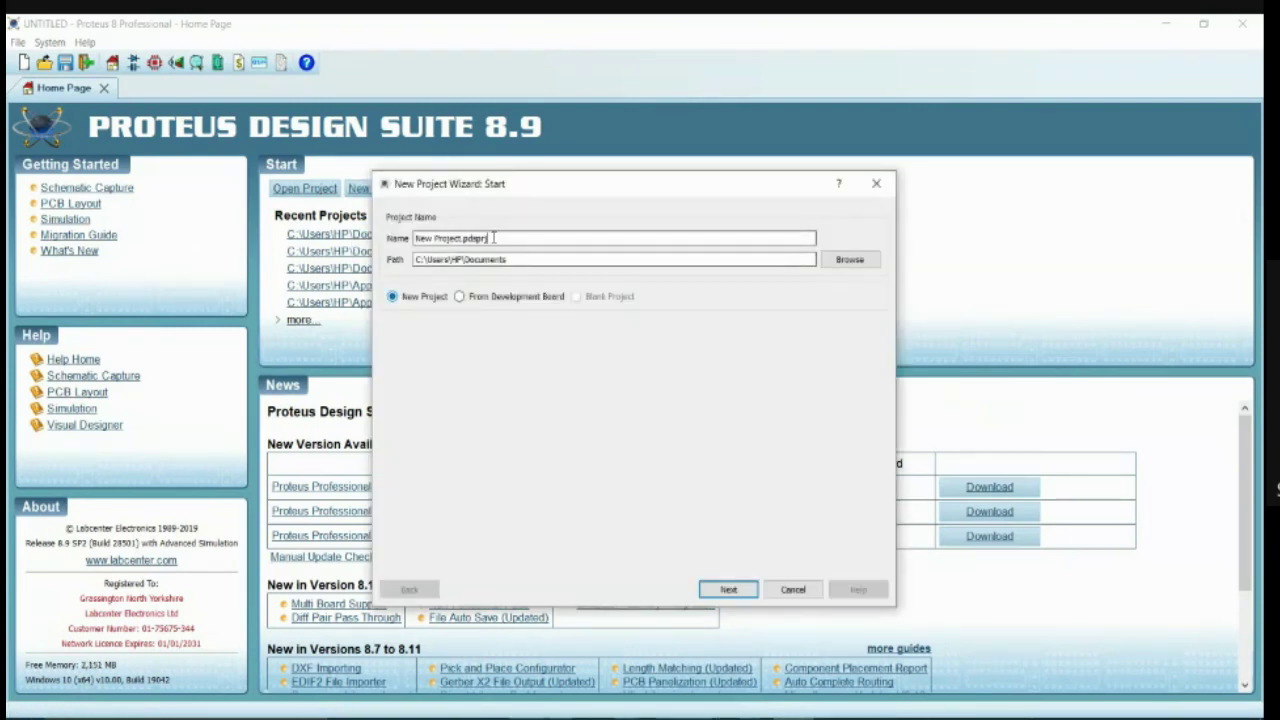
drag(491, 242, 400, 257)
key(BackSpace)
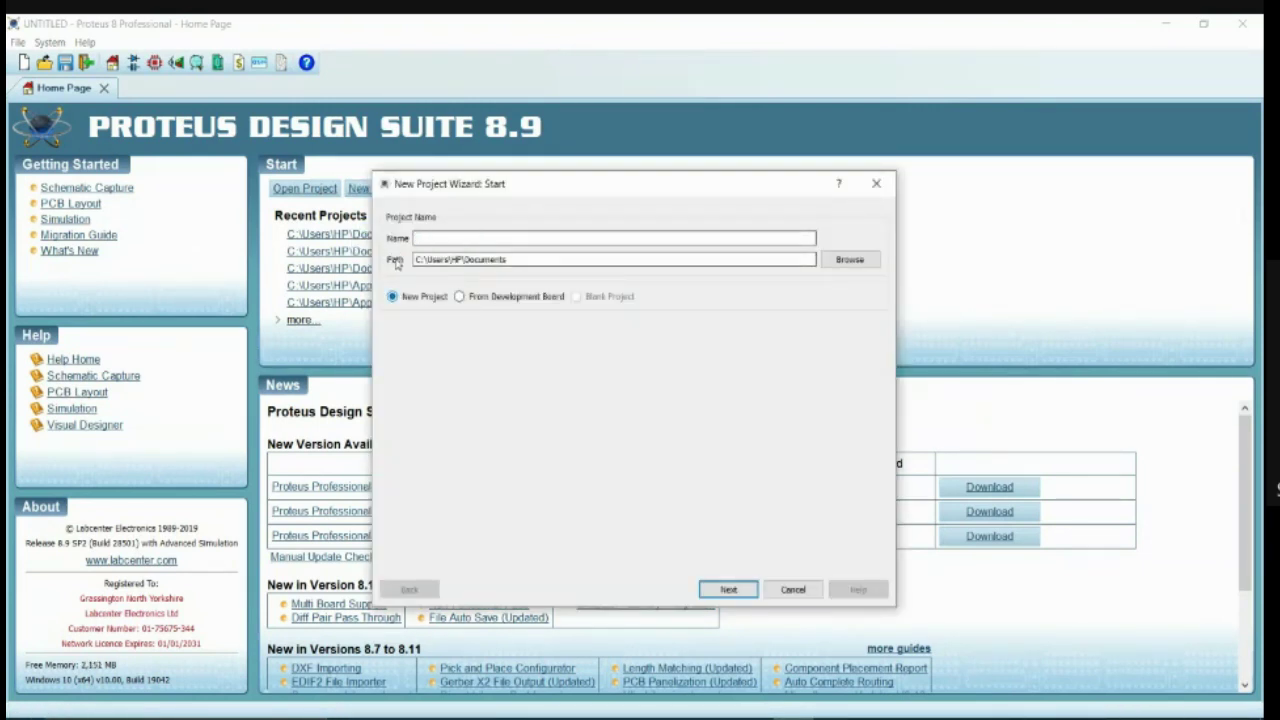
text(ledon)
key(Return)
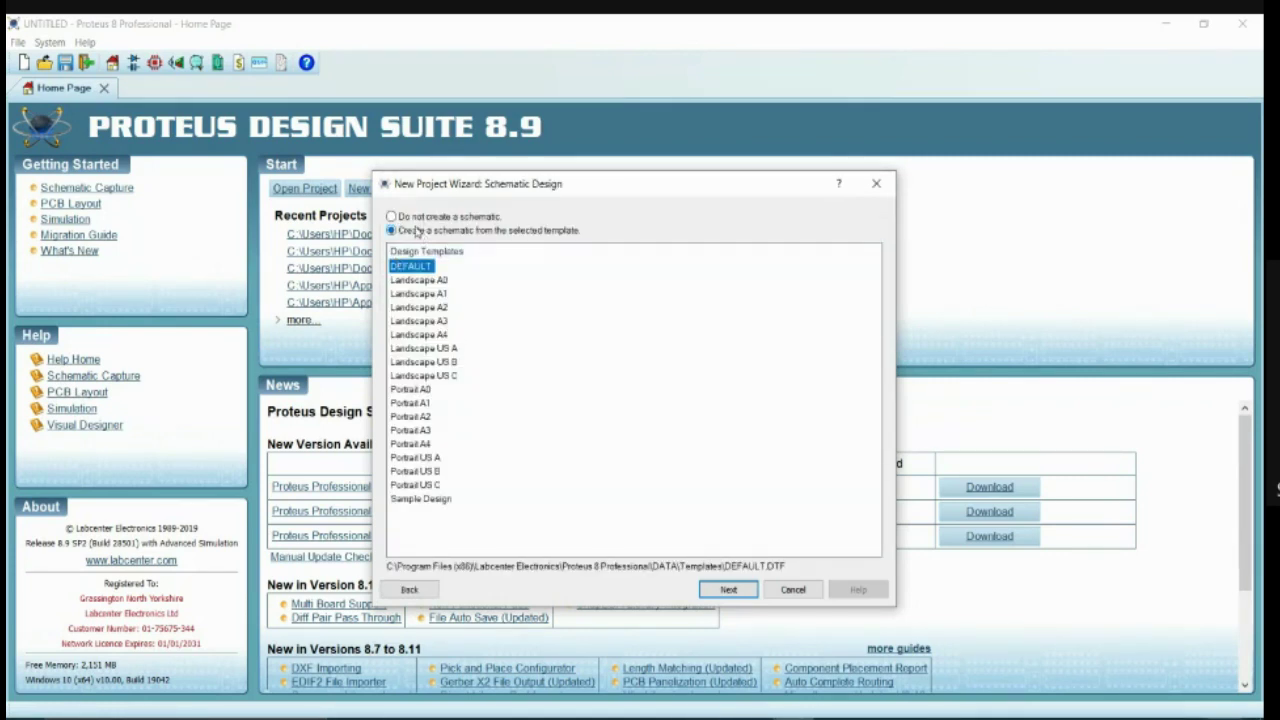
Step: Create the project with the DEFAULT schematic template, no PCB layout and no firmware project
click(729, 590)
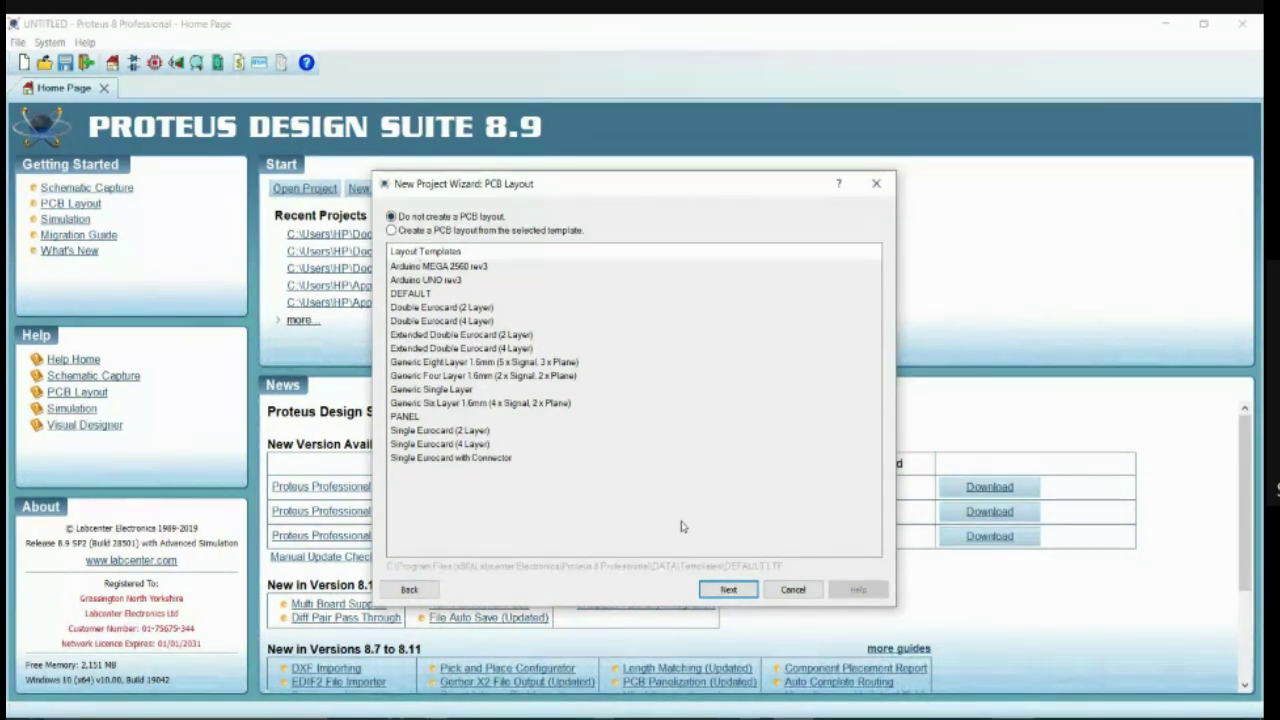
click(728, 589)
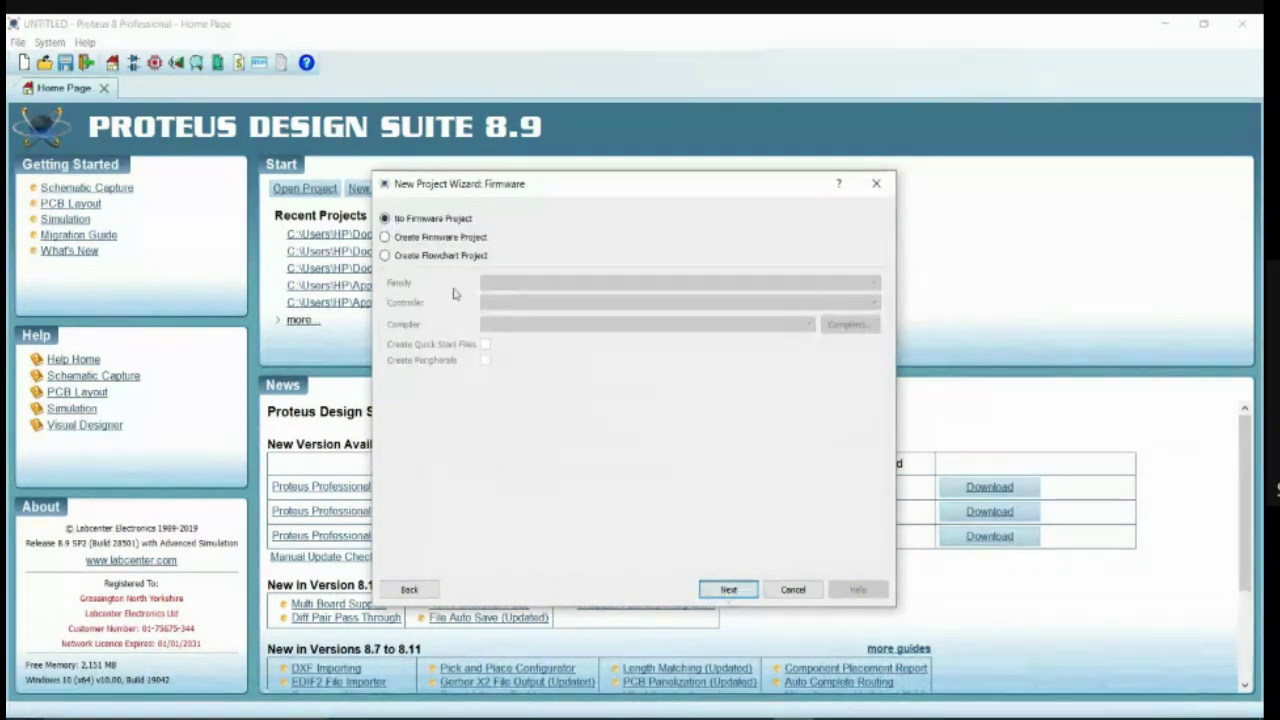
click(708, 592)
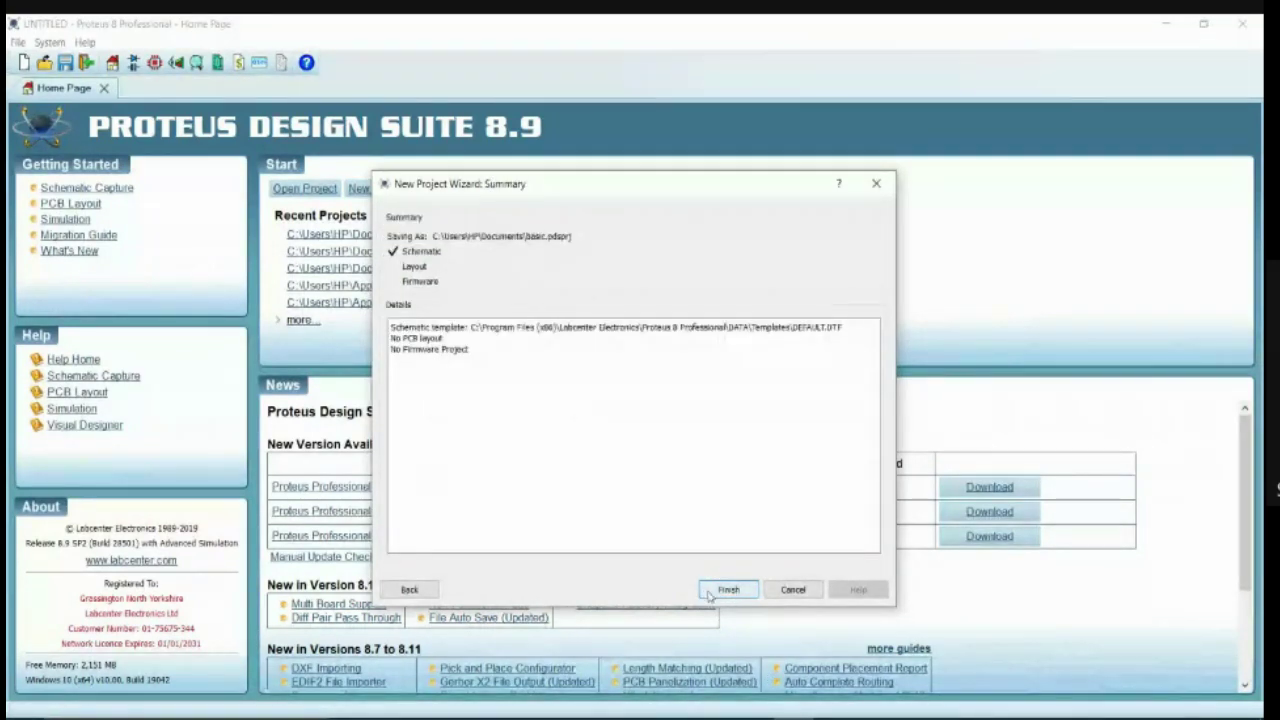
click(708, 592)
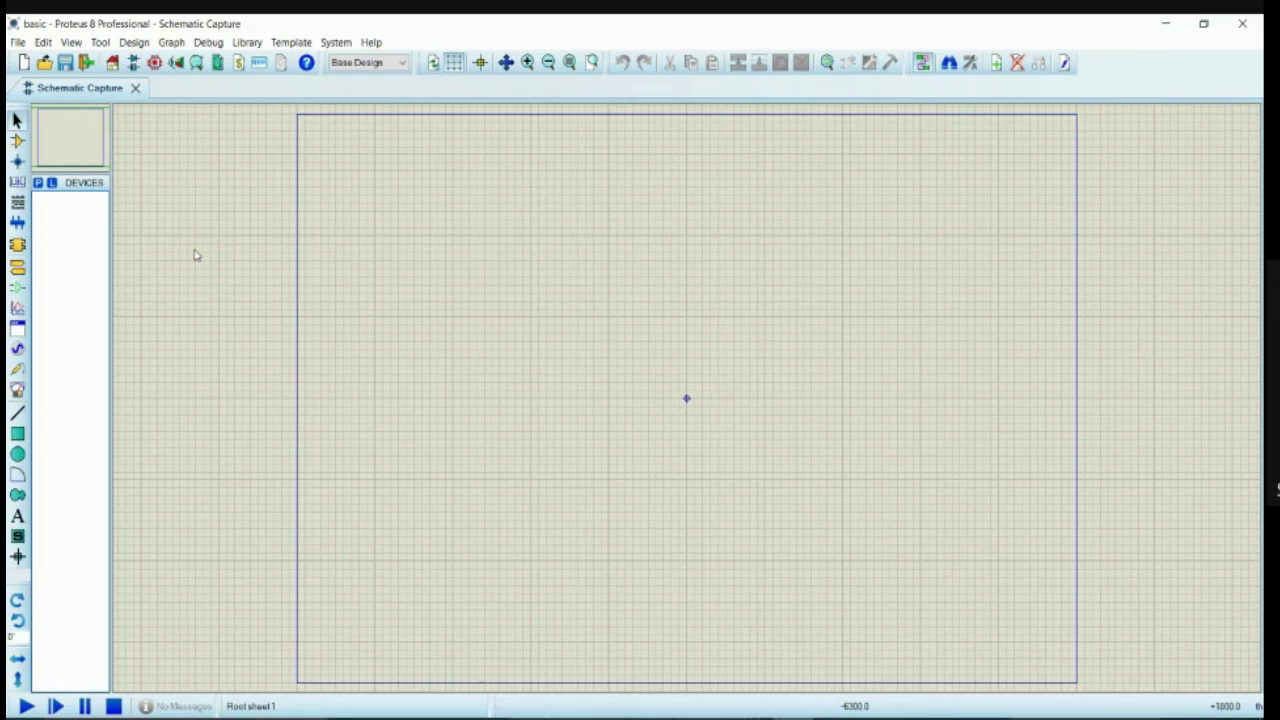
Step: Look through the 74ALS device library and the Pick Devices dialog, closing both without choosing a part
click(53, 186)
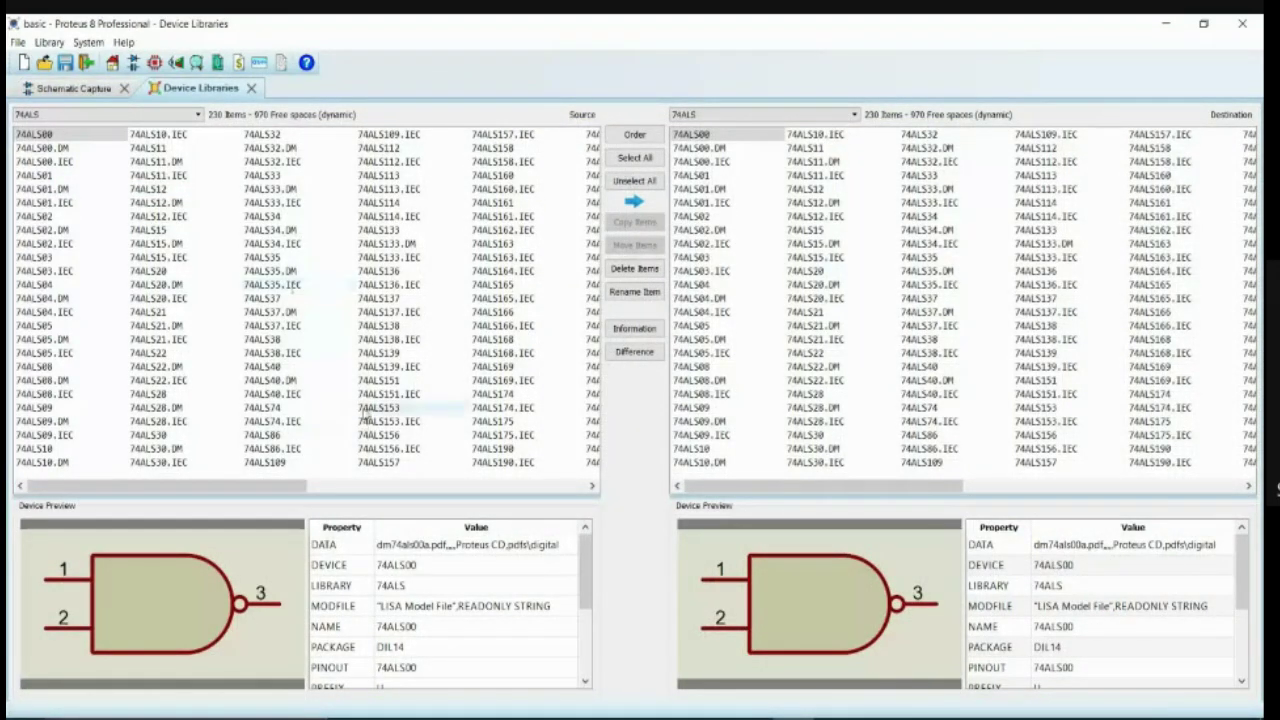
scroll(320, 435, down, 3)
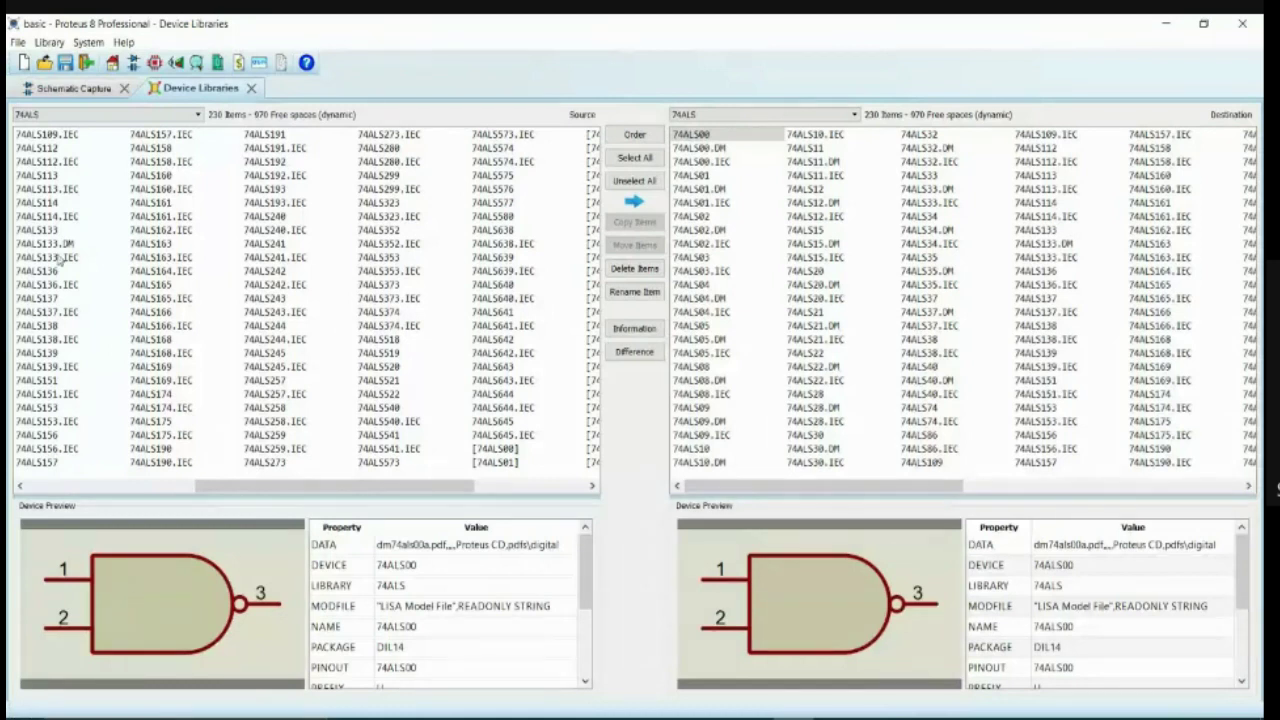
click(251, 88)
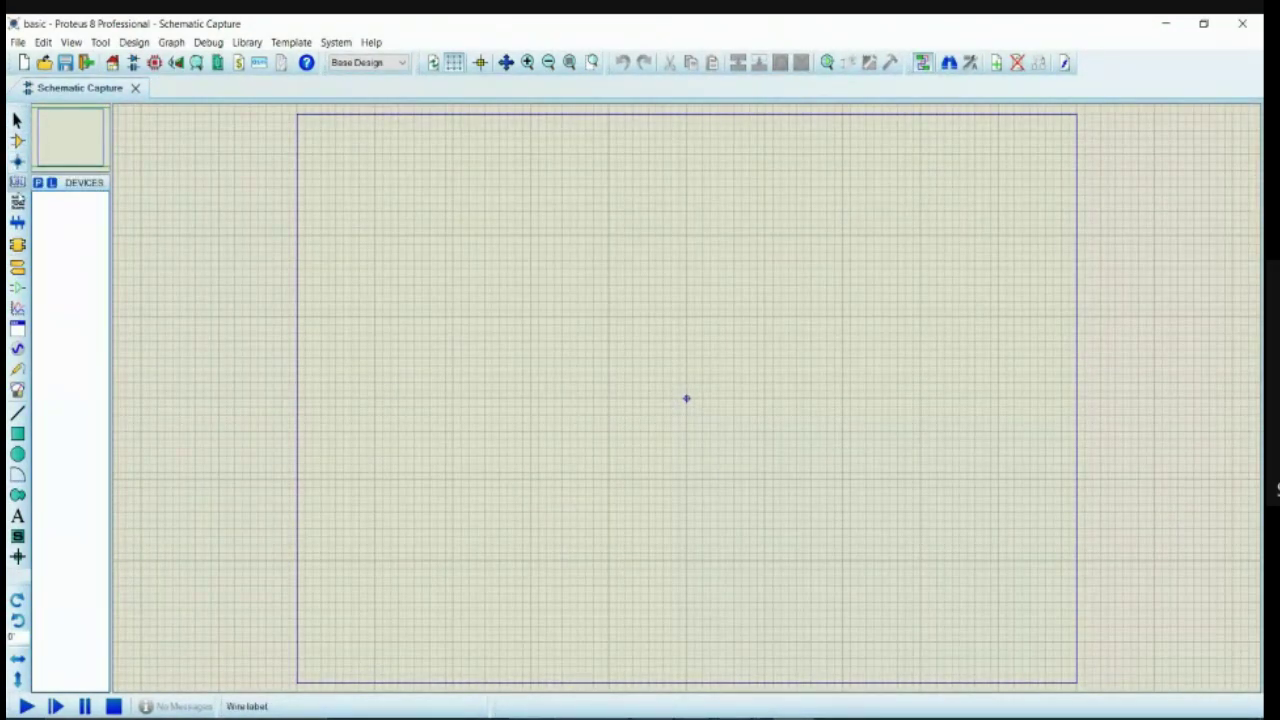
click(37, 184)
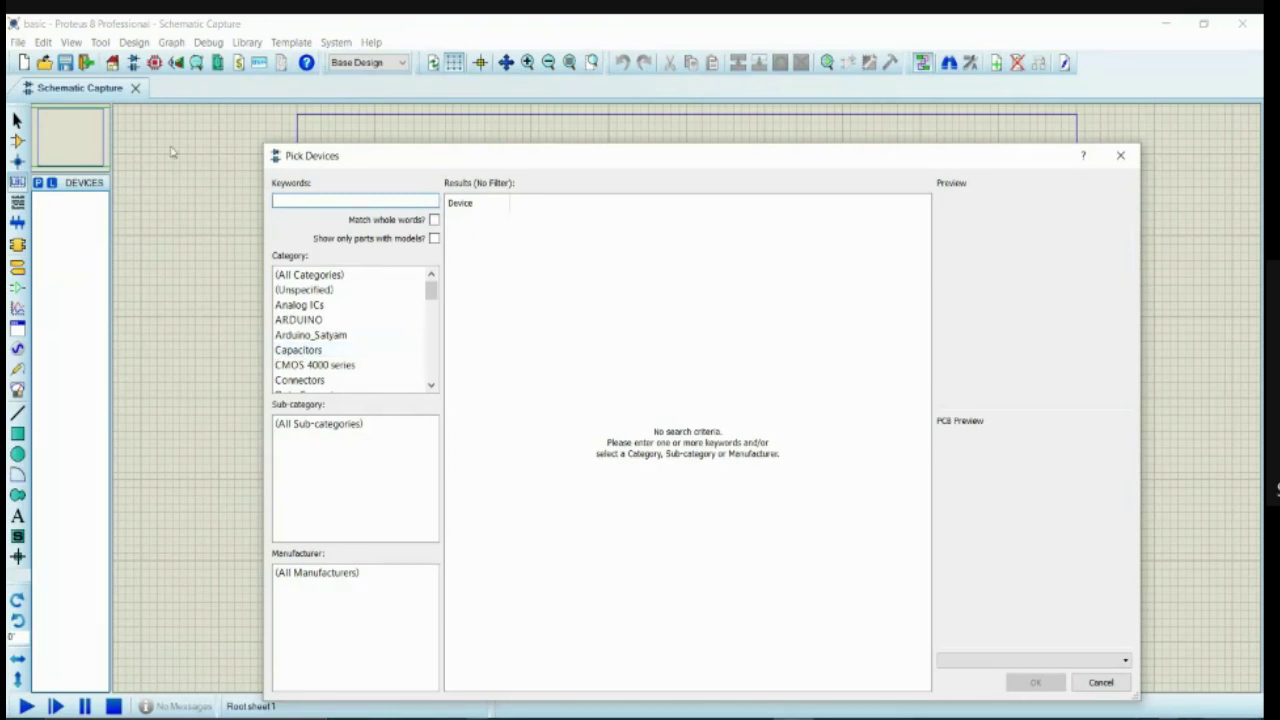
click(1120, 155)
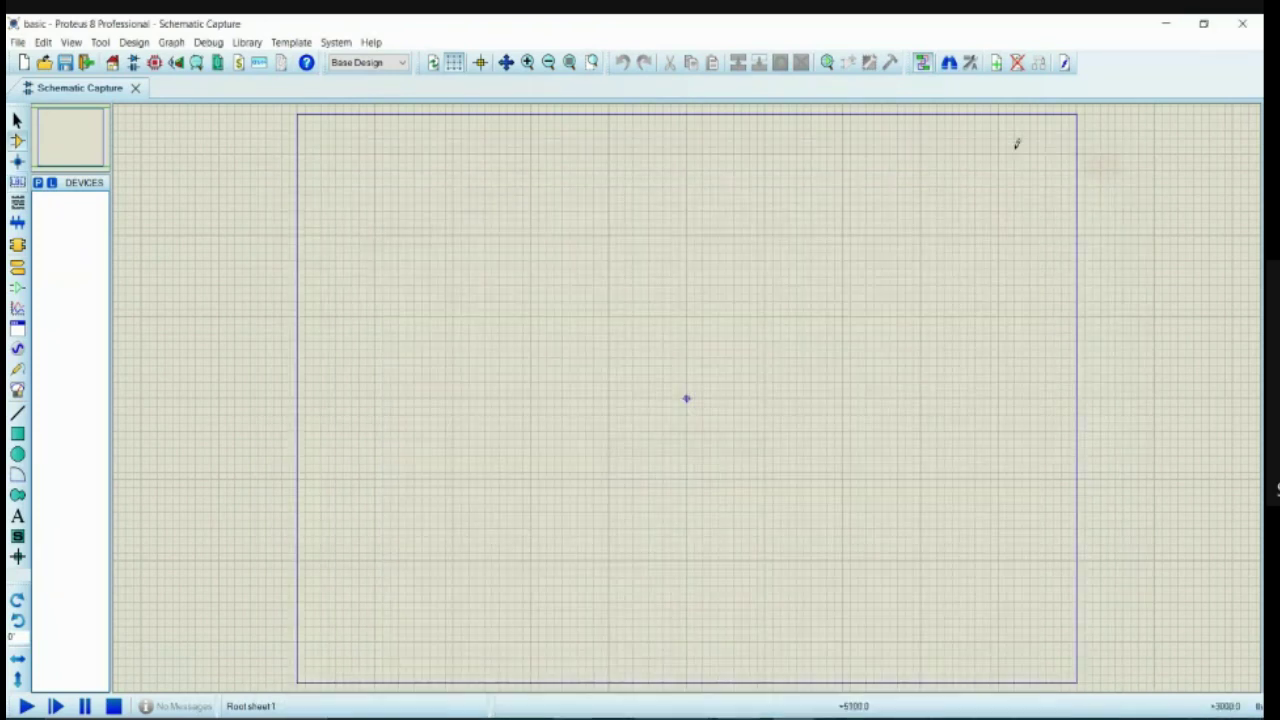
Step: Open the existing "basic circuit" project from the Documents folder and inspect its schematic
click(18, 42)
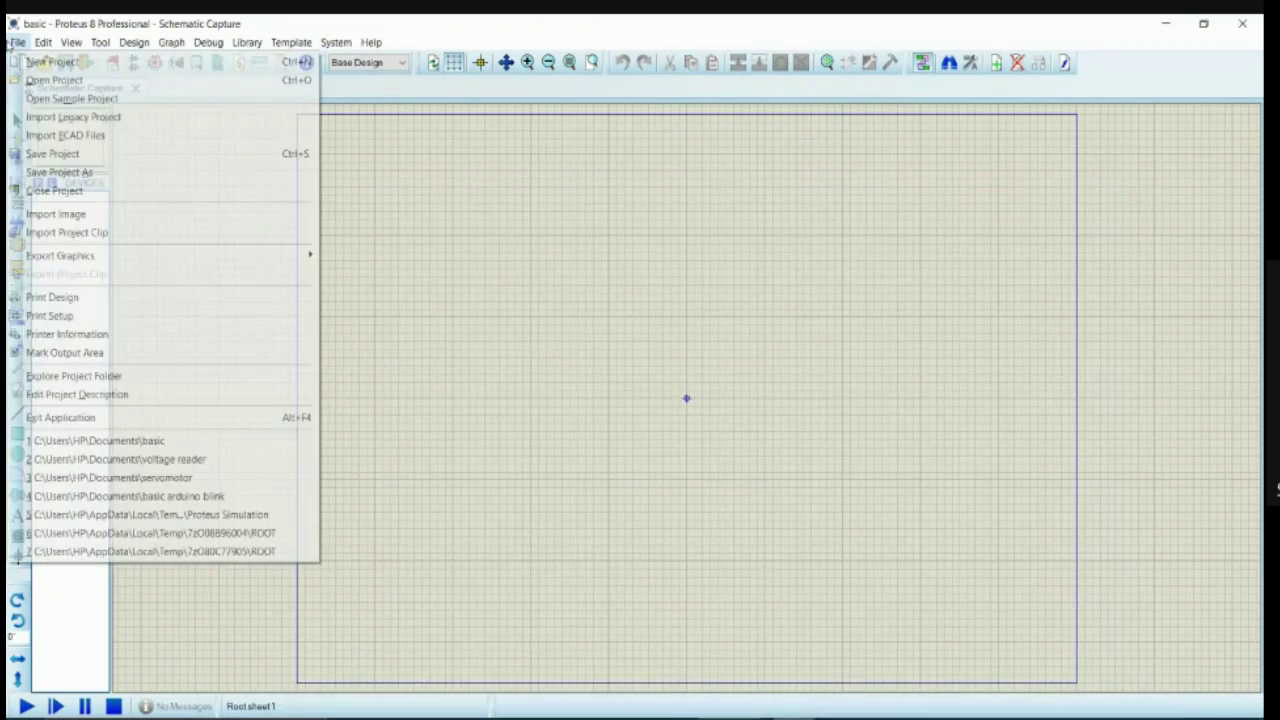
click(40, 85)
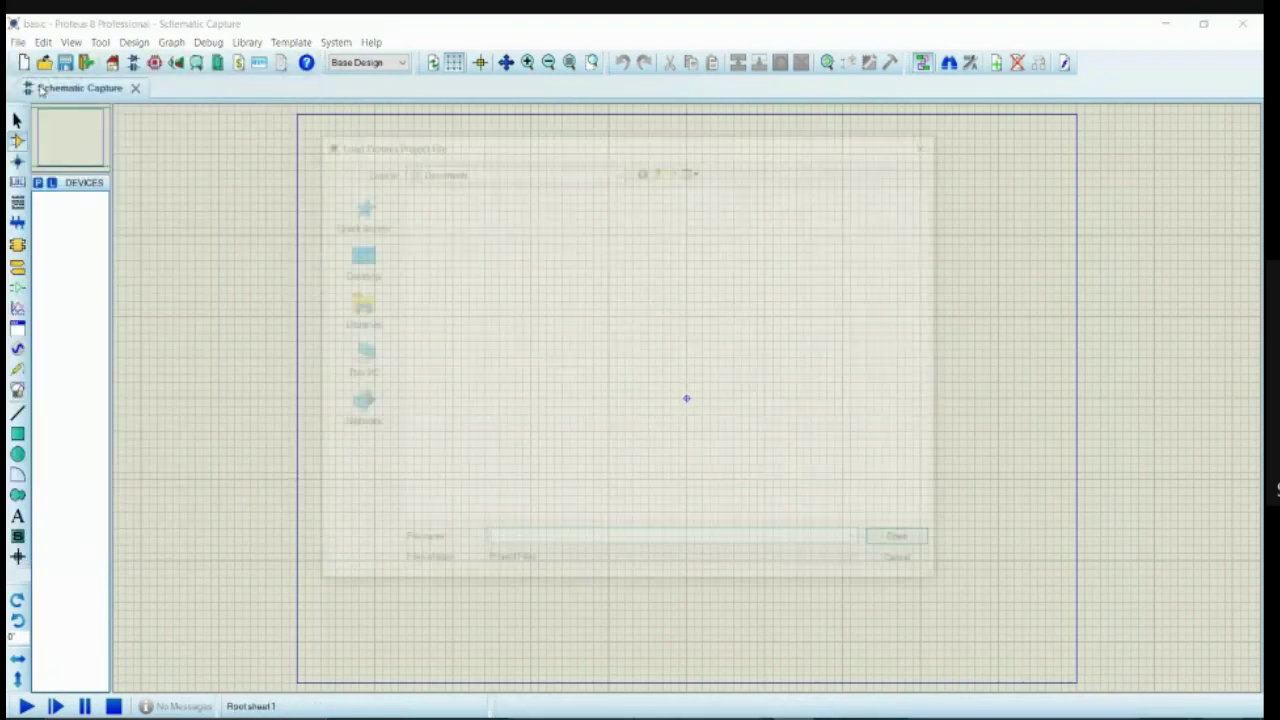
scroll(606, 450, down, 5)
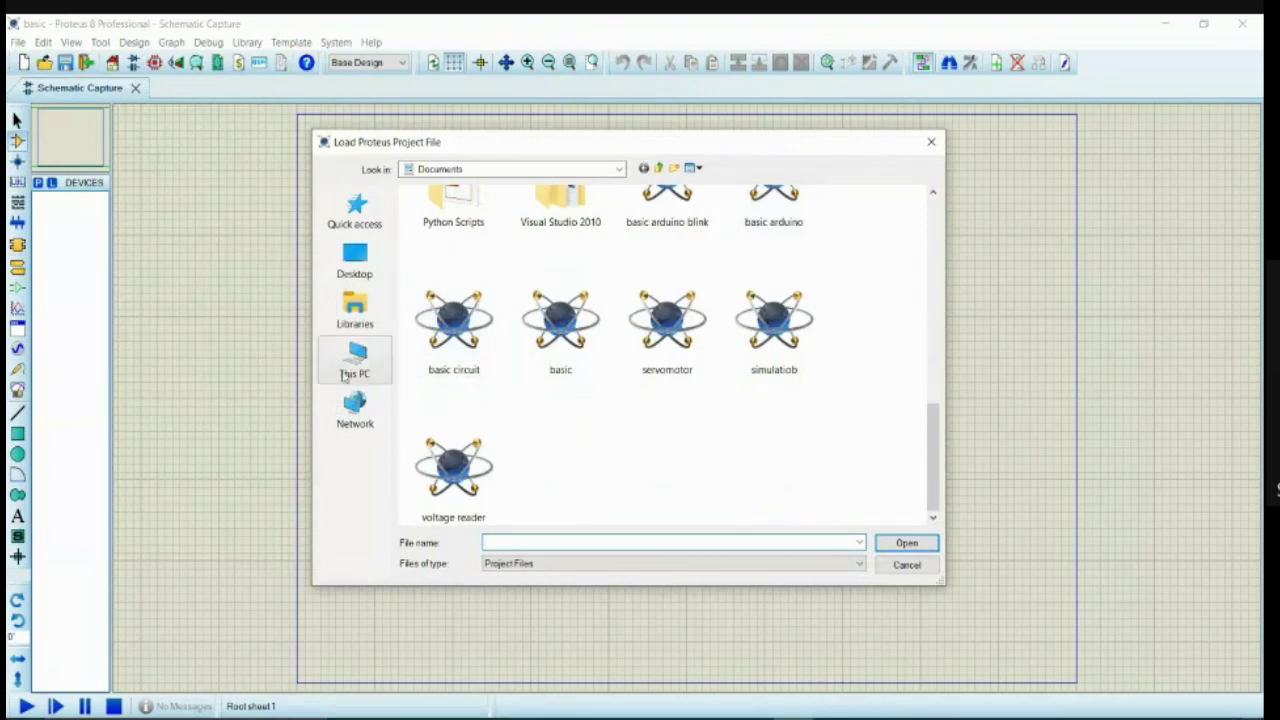
double_click(441, 361)
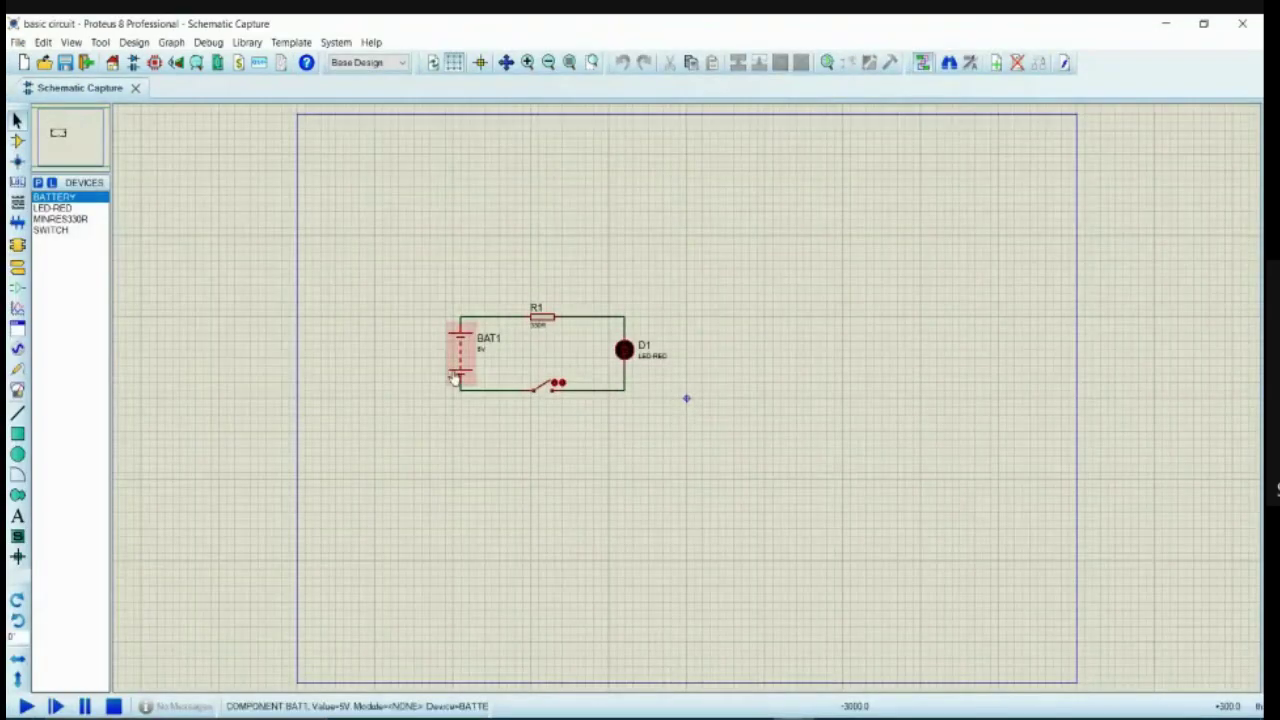
scroll(398, 352, up, 3)
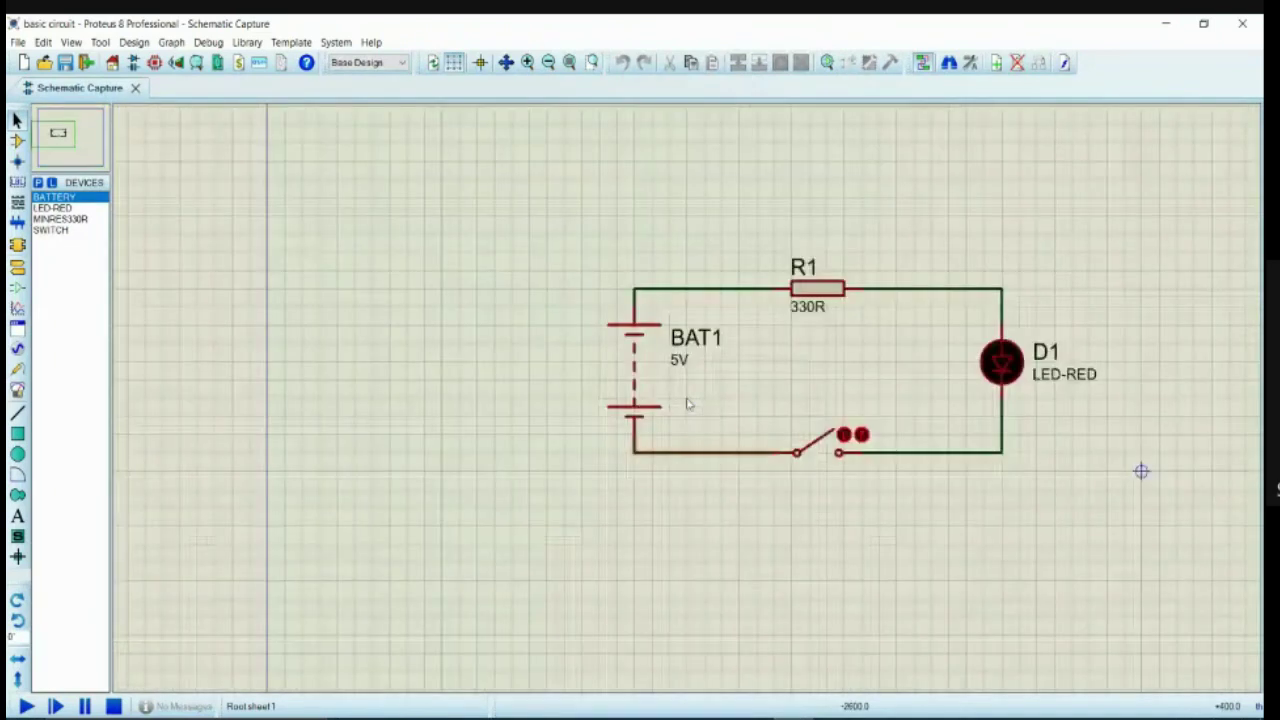
drag(67, 141, 44, 133)
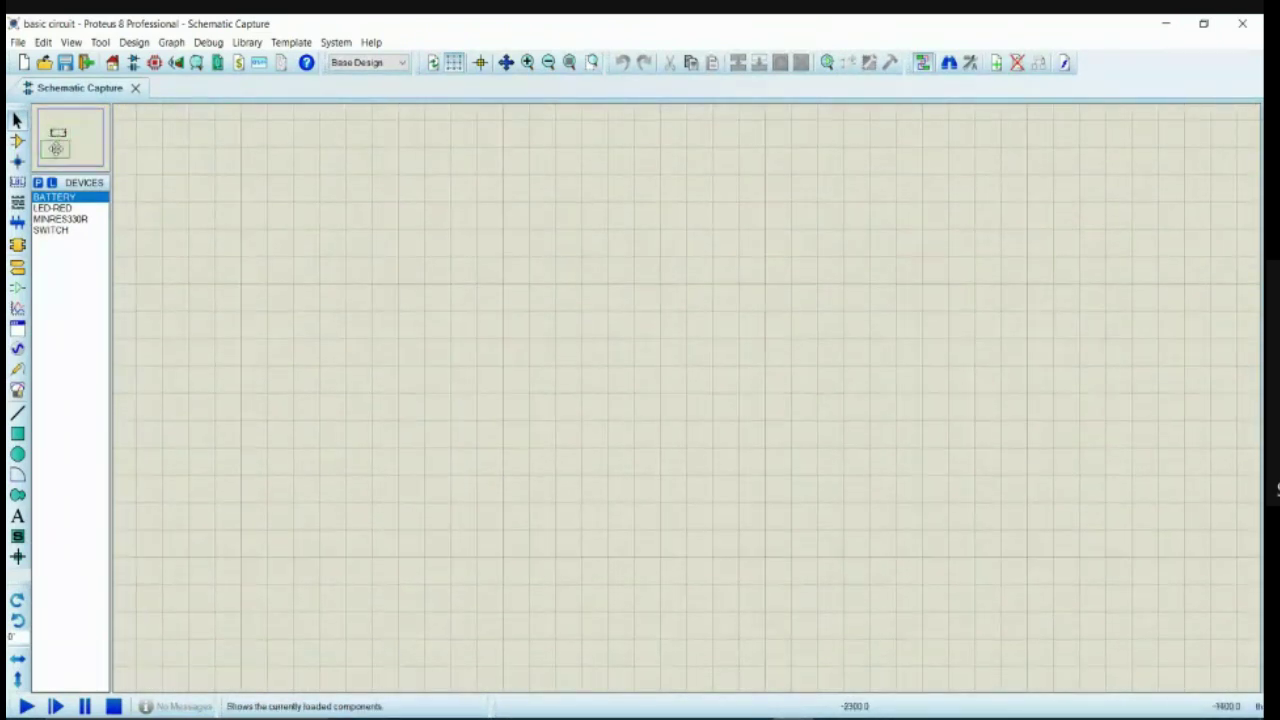
Step: Run the simulation of the battery, resistor and LED circuit and close its switch
drag(1183, 463, 1158, 603)
mouse_move(58, 131)
mouse_down()
mouse_move(58, 150)
mouse_move(58, 137)
mouse_up()
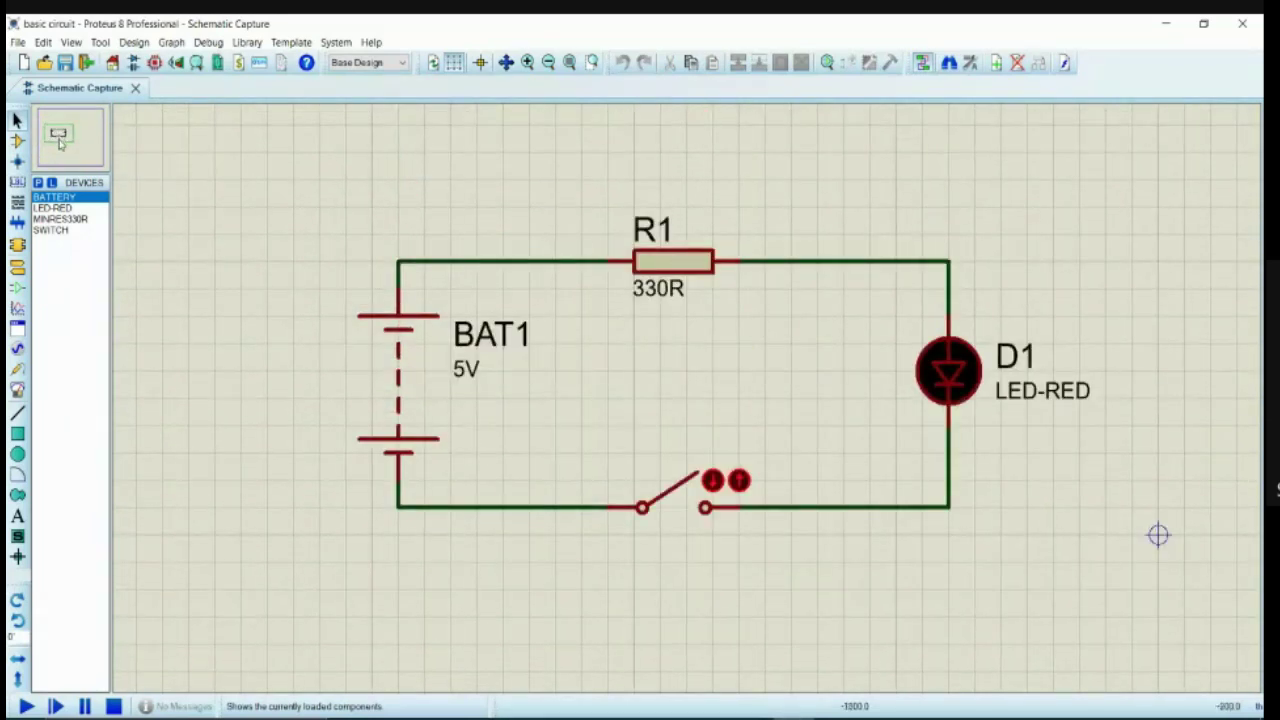
scroll(1158, 535, up, 2)
scroll(1000, 363, down, 3)
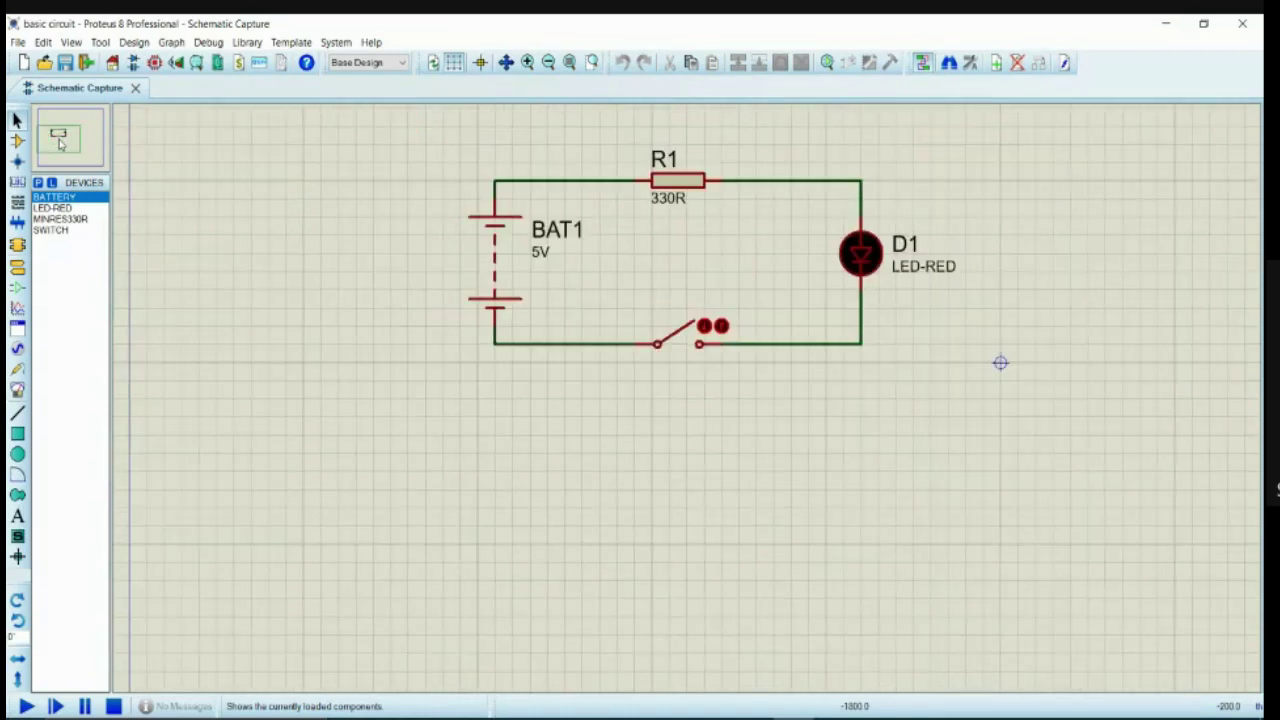
drag(1000, 363, 861, 459)
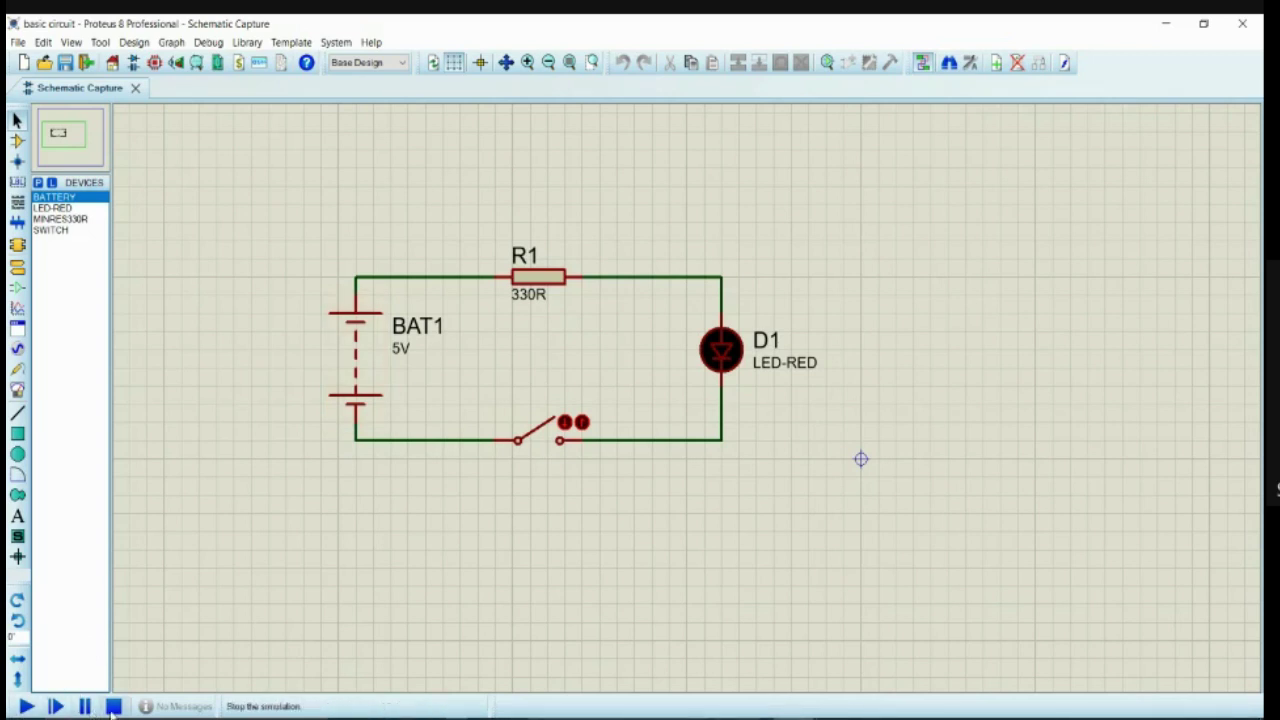
click(26, 706)
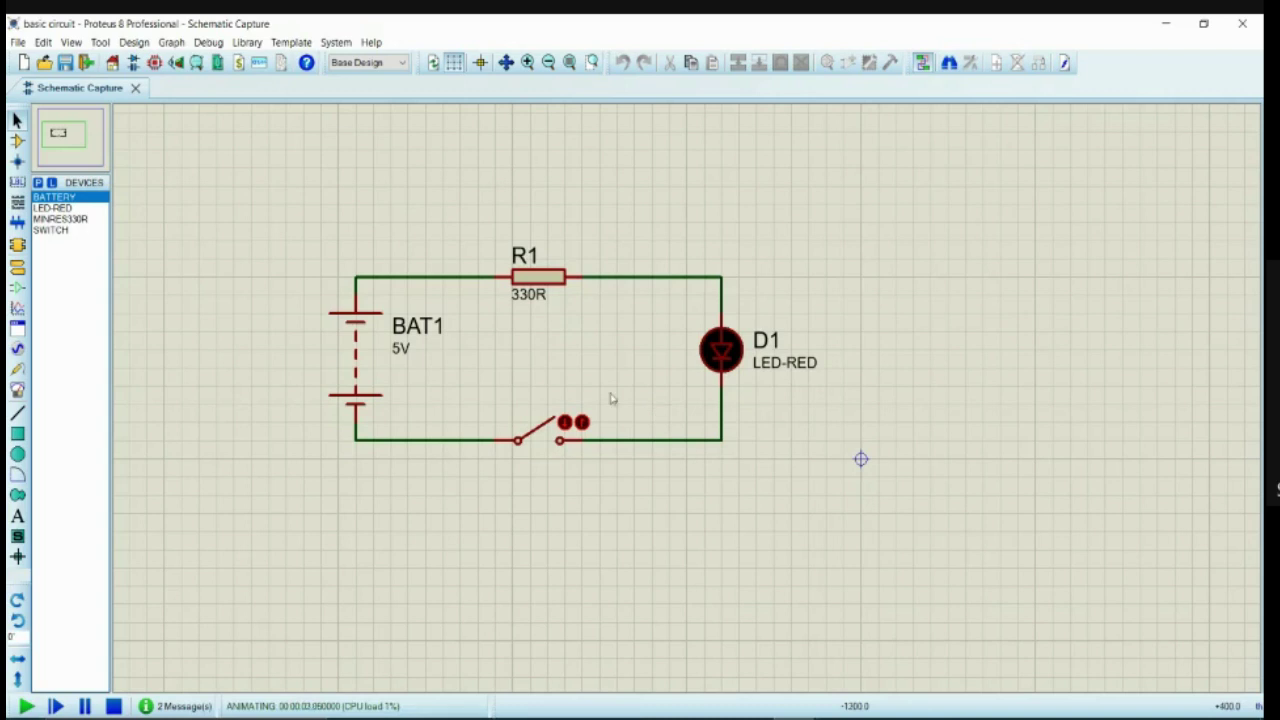
click(565, 423)
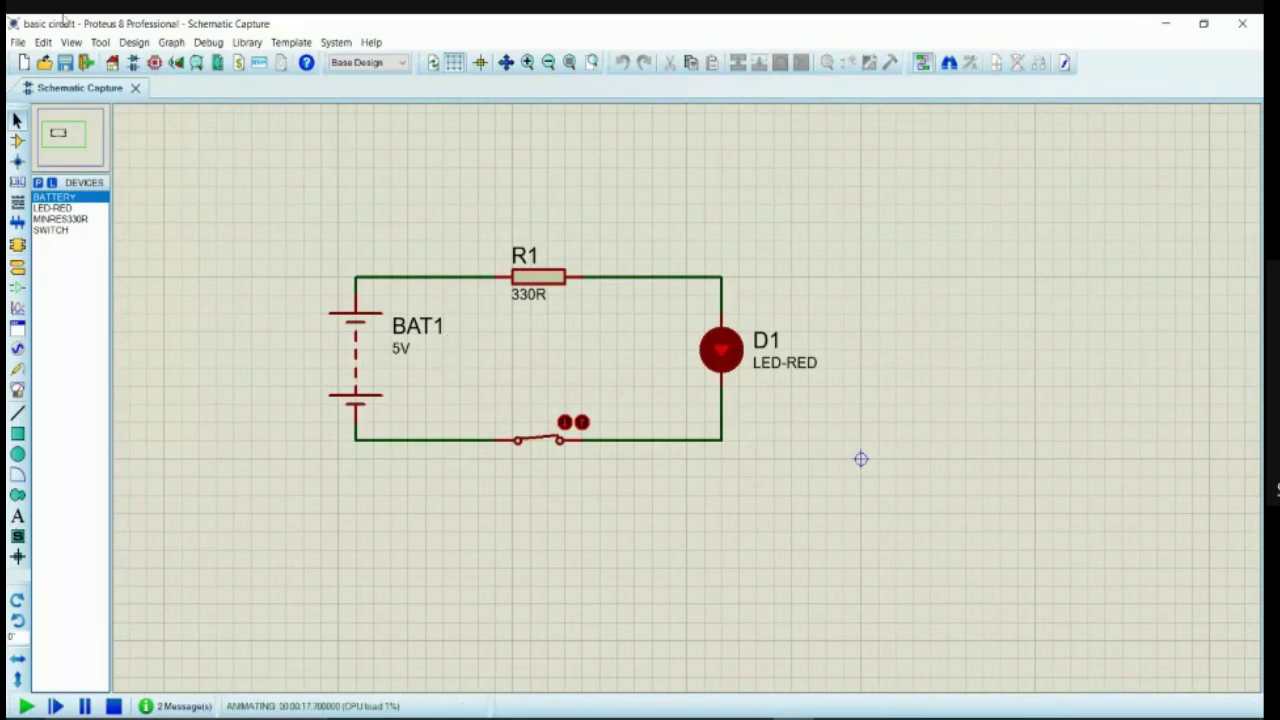
Step: Open the existing "basic arduino blink" project from the Documents folder
click(18, 42)
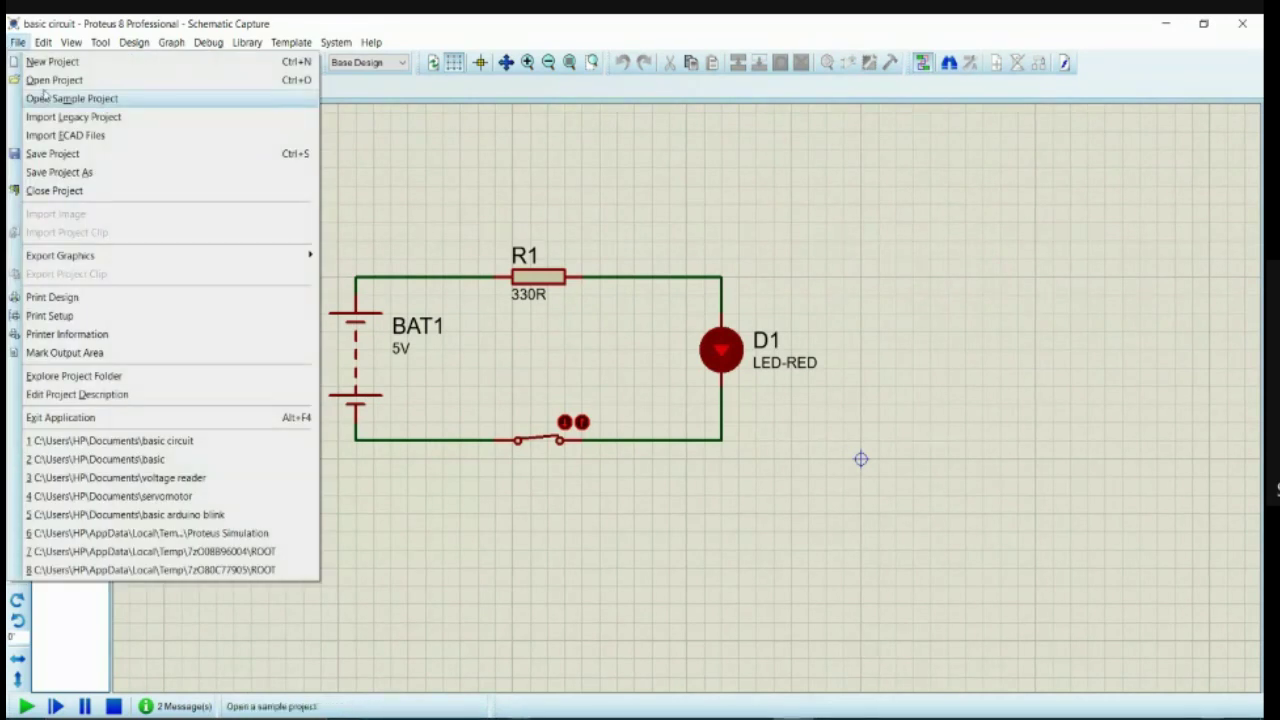
click(44, 80)
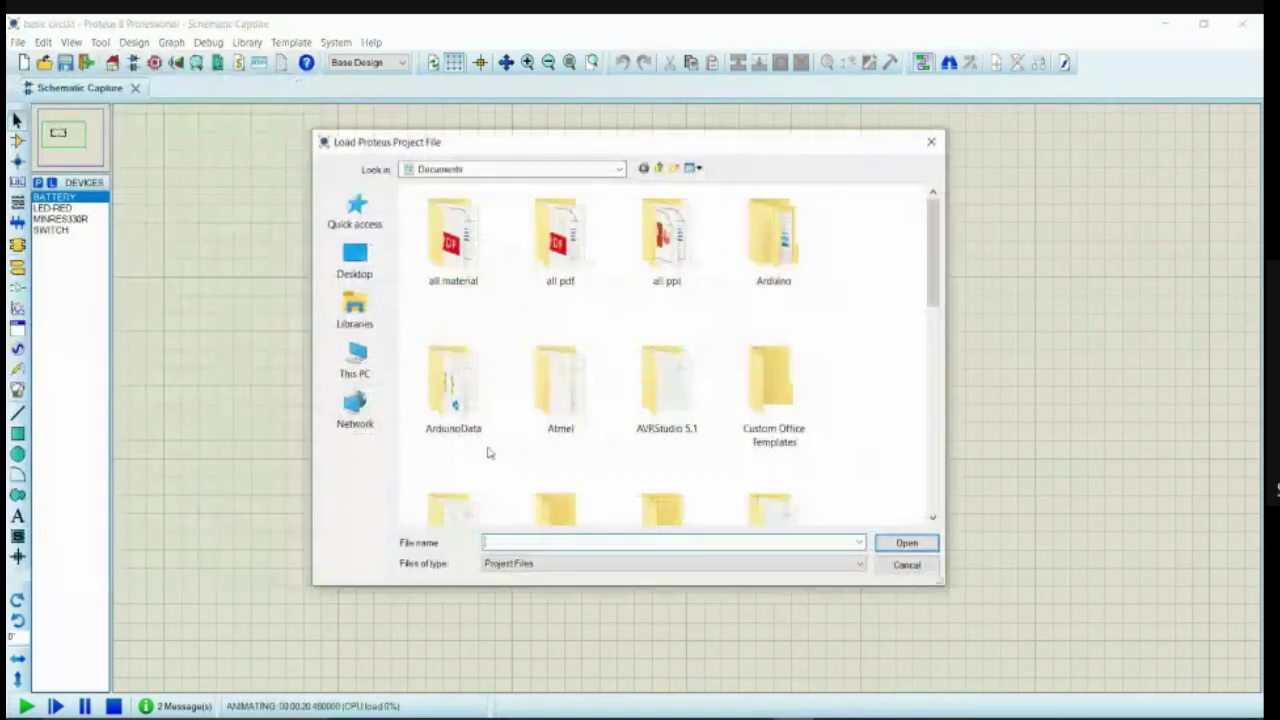
scroll(540, 450, down, 5)
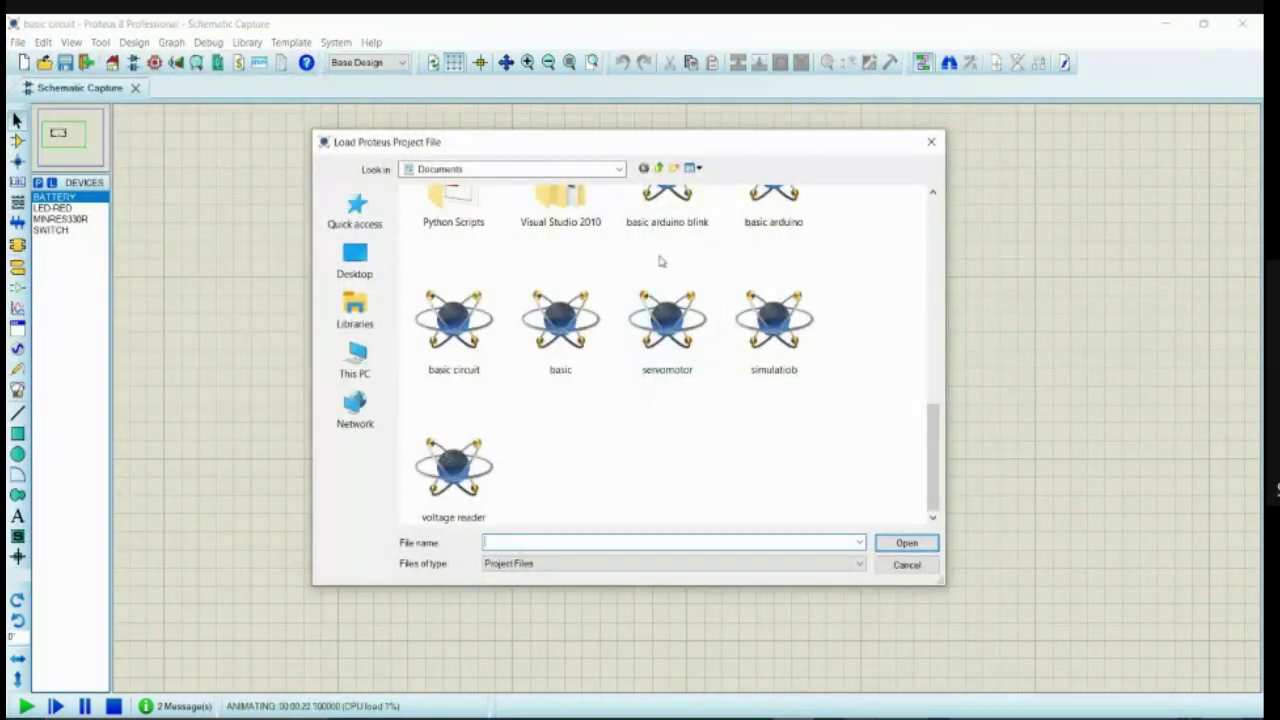
click(664, 208)
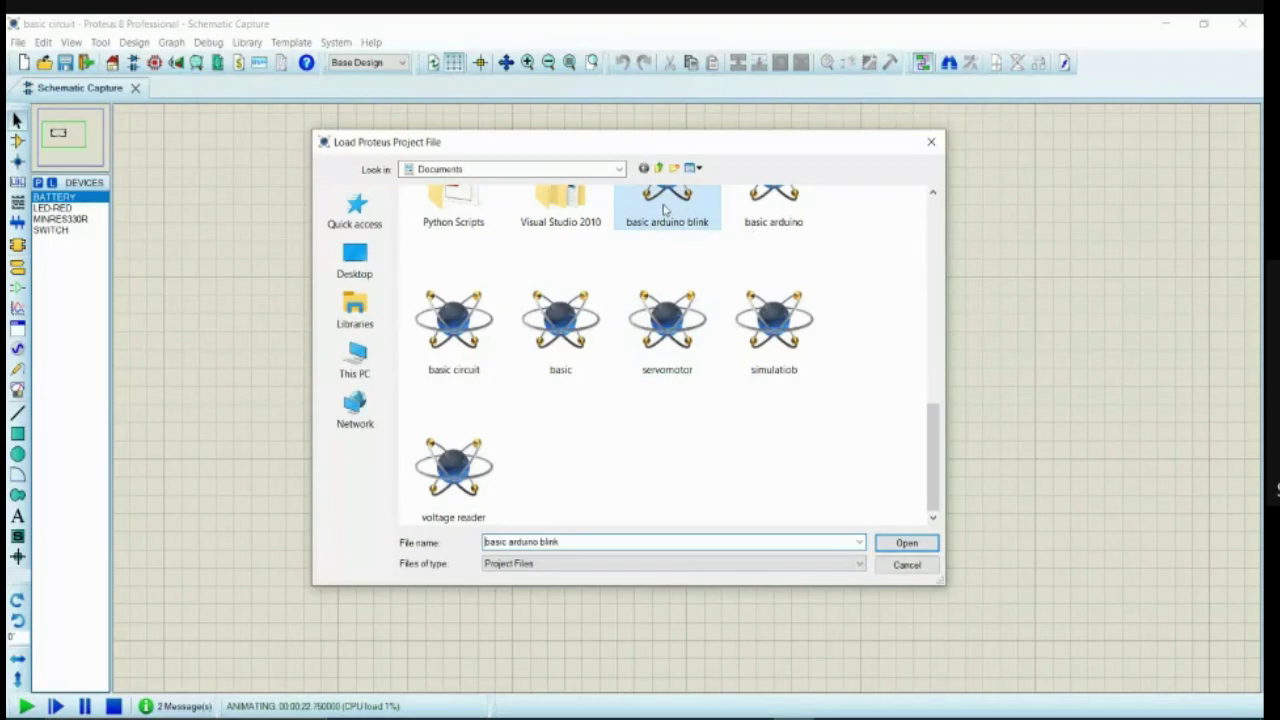
click(905, 544)
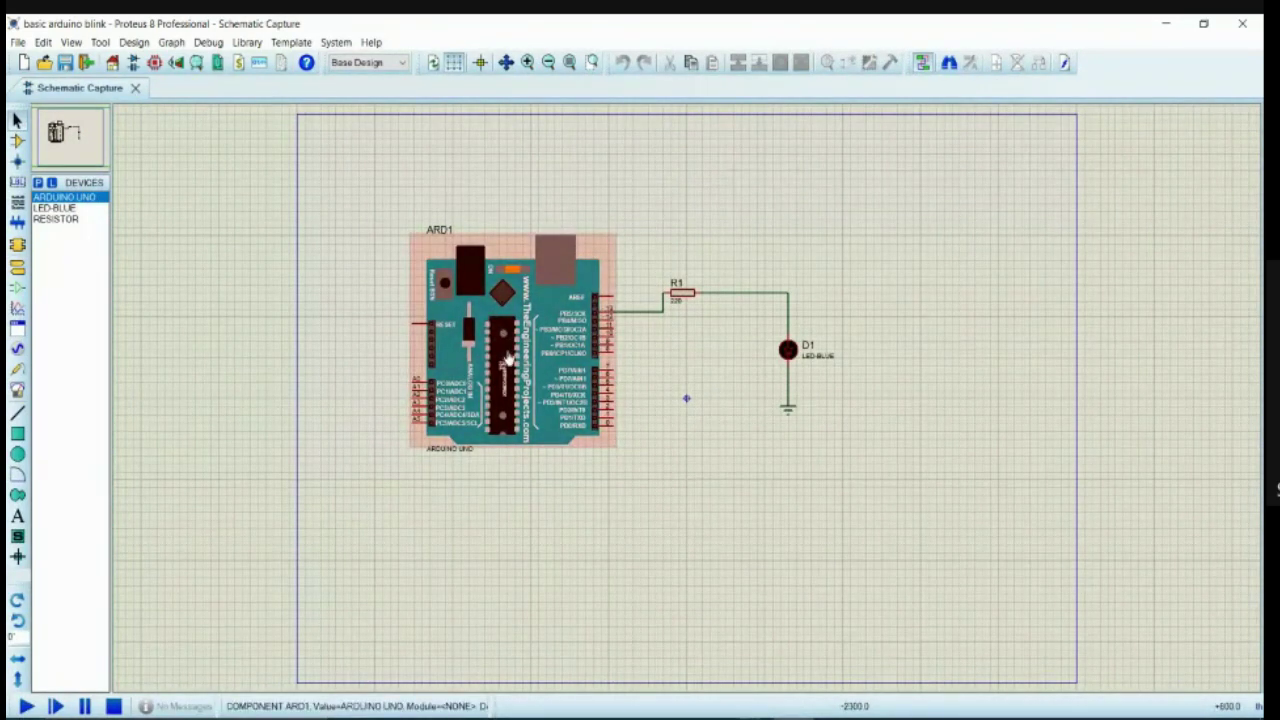
right_click(497, 358)
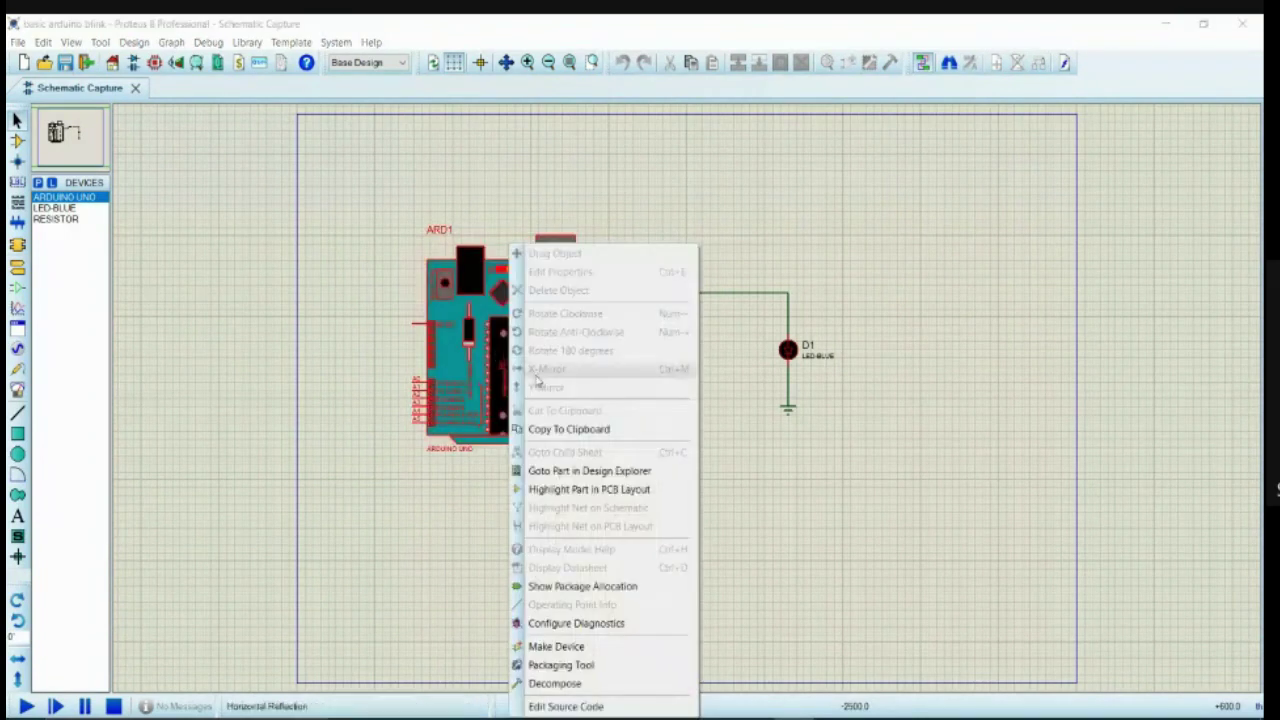
click(476, 389)
double_click(495, 352)
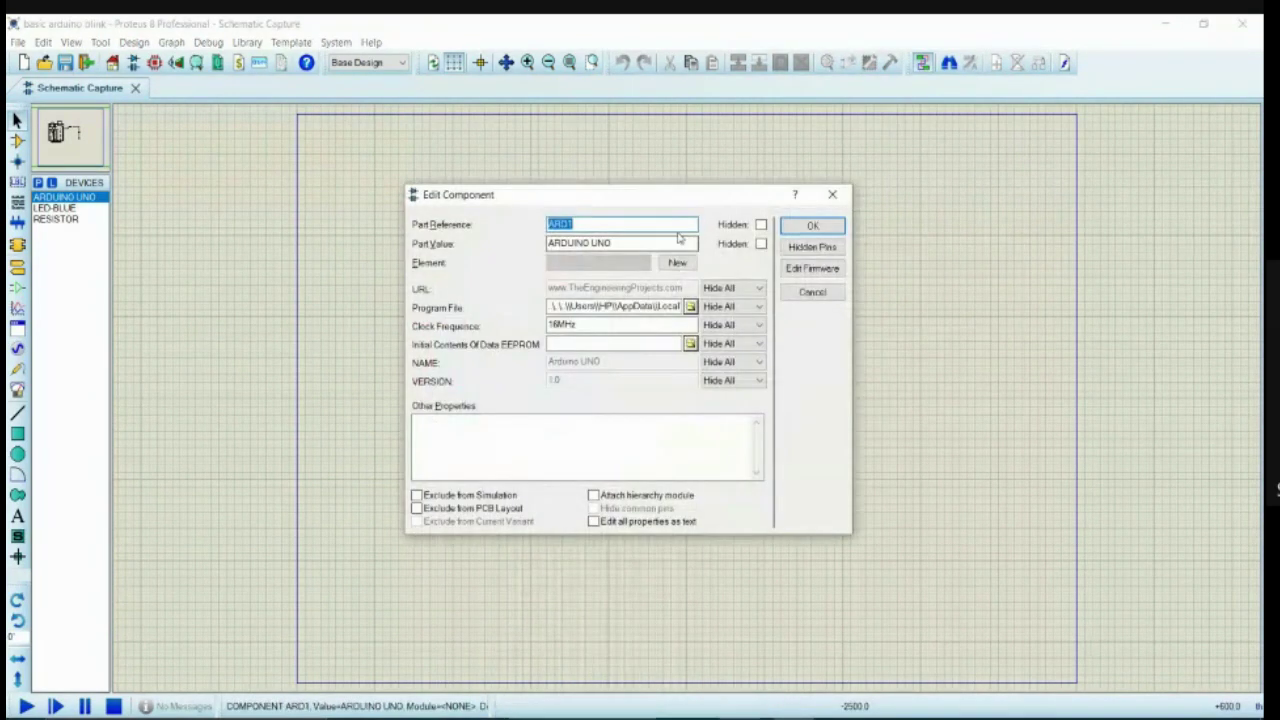
click(832, 194)
Step: Clear the schematic by deleting the Arduino UNO, resistor R1, LED D1 and the ground terminal
right_click(497, 315)
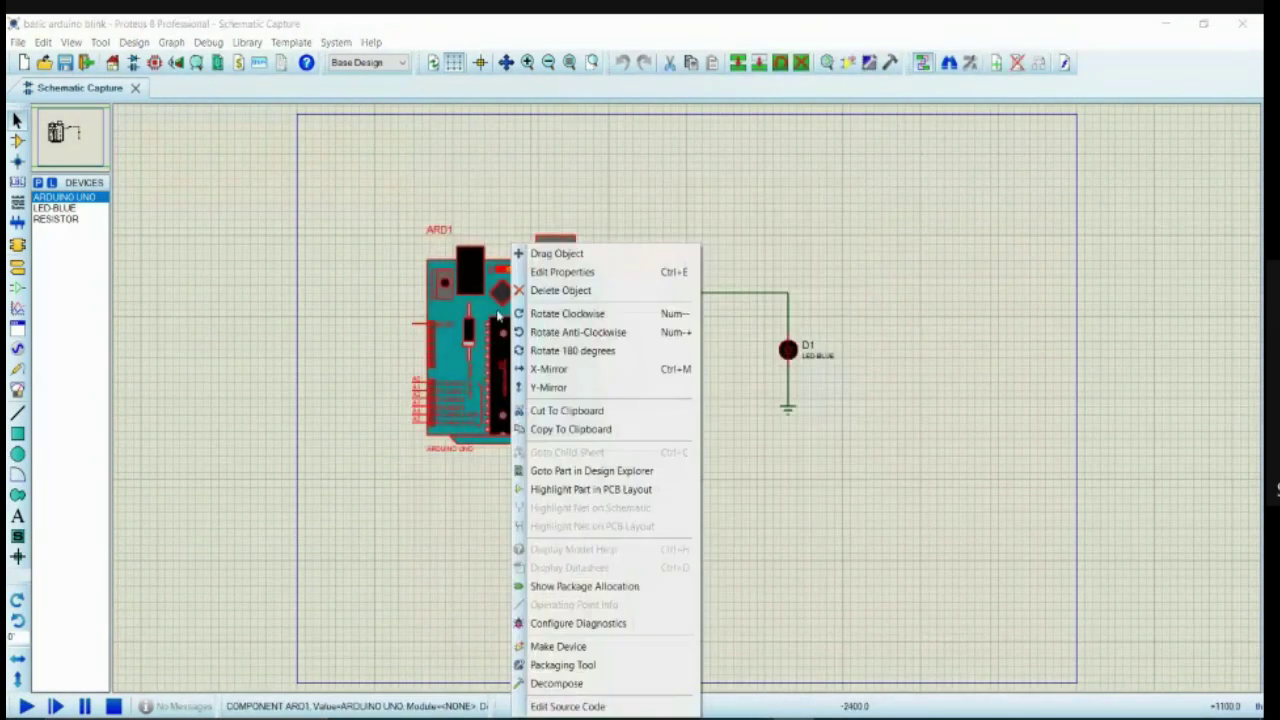
click(575, 291)
right_click(685, 305)
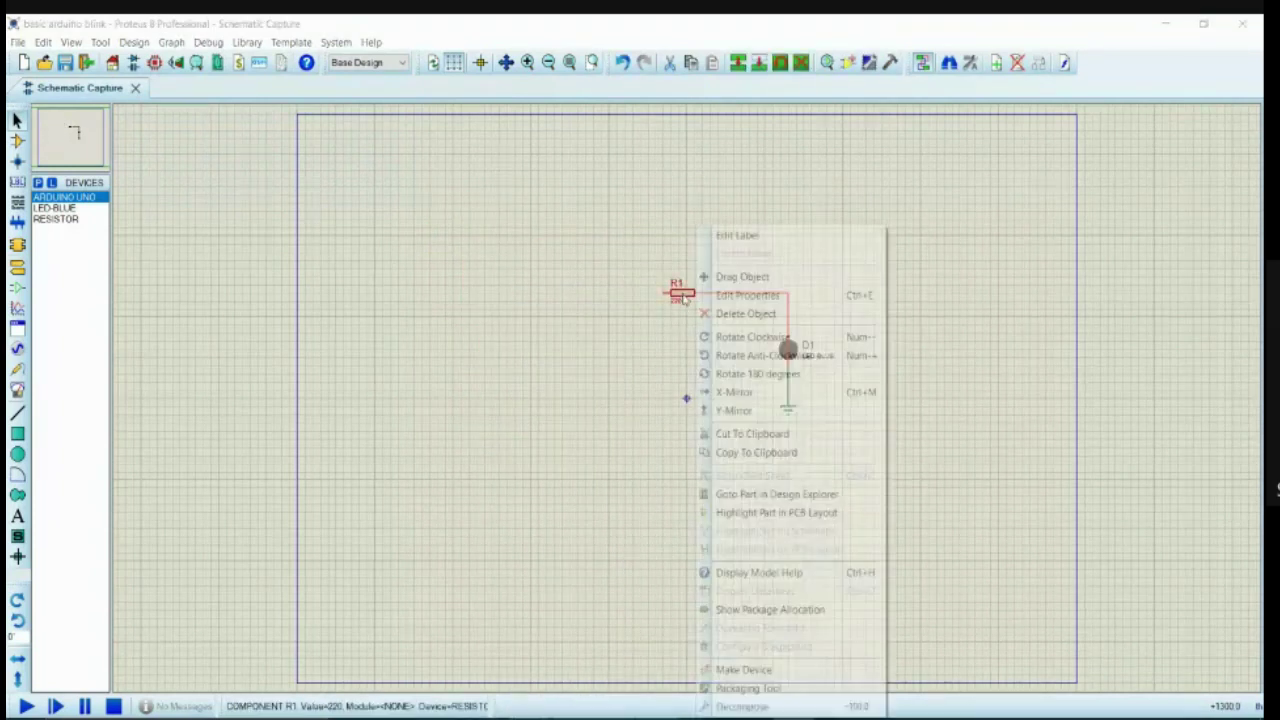
click(718, 313)
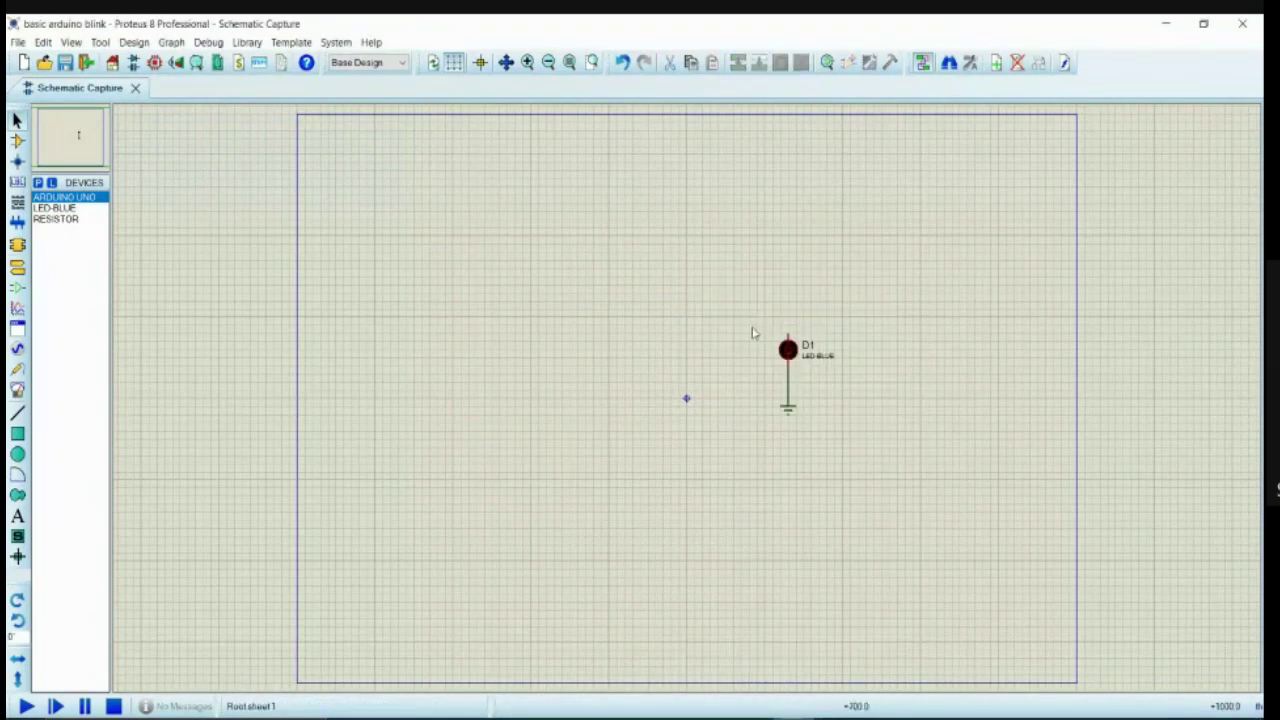
right_click(790, 355)
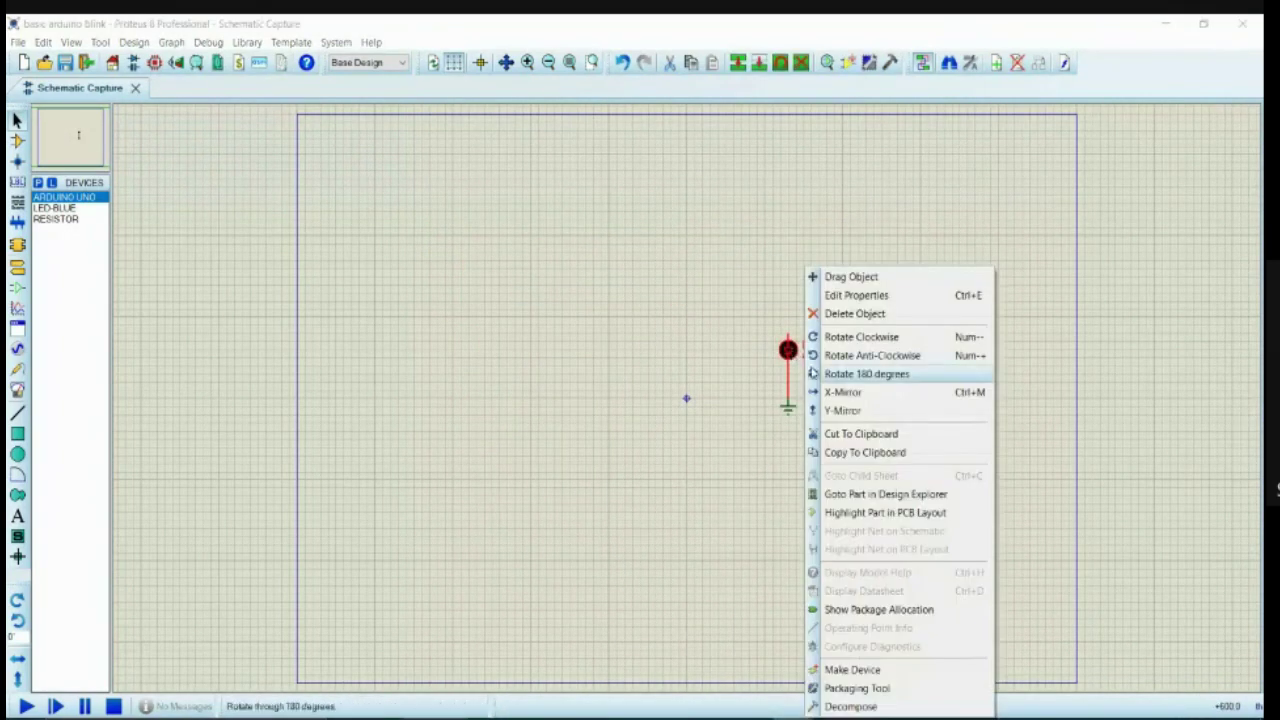
click(836, 314)
right_click(787, 403)
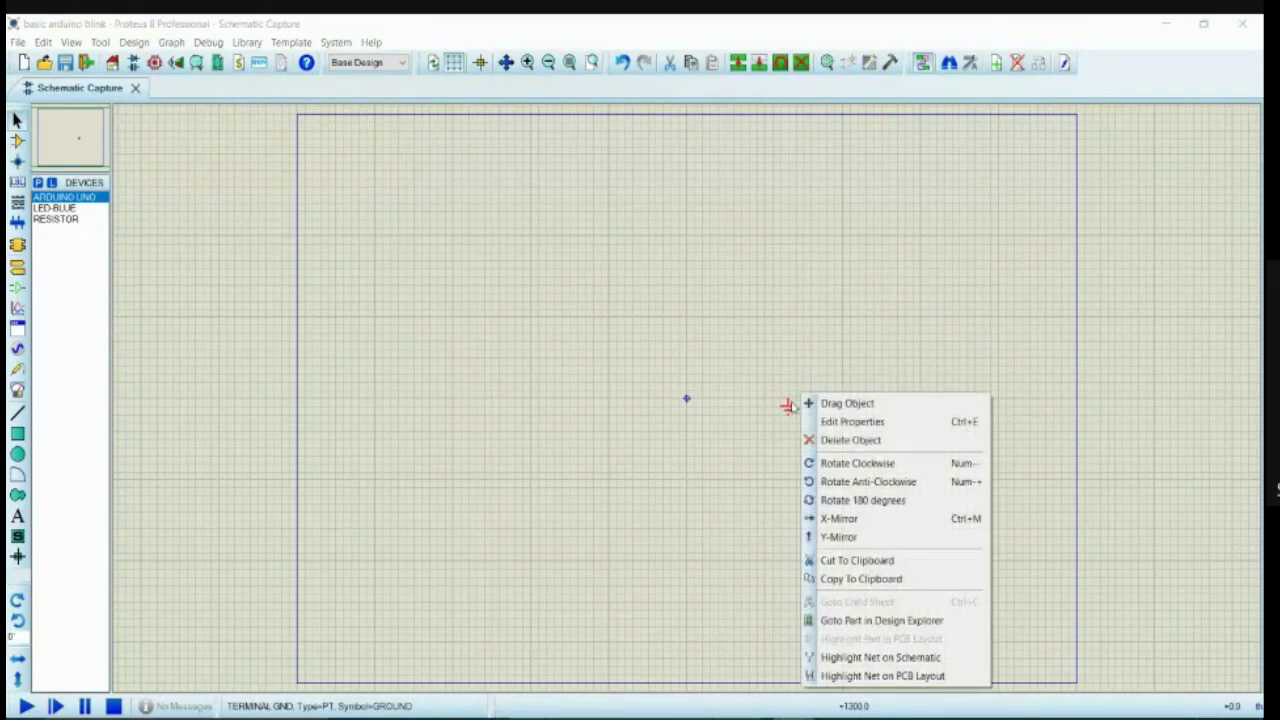
click(803, 430)
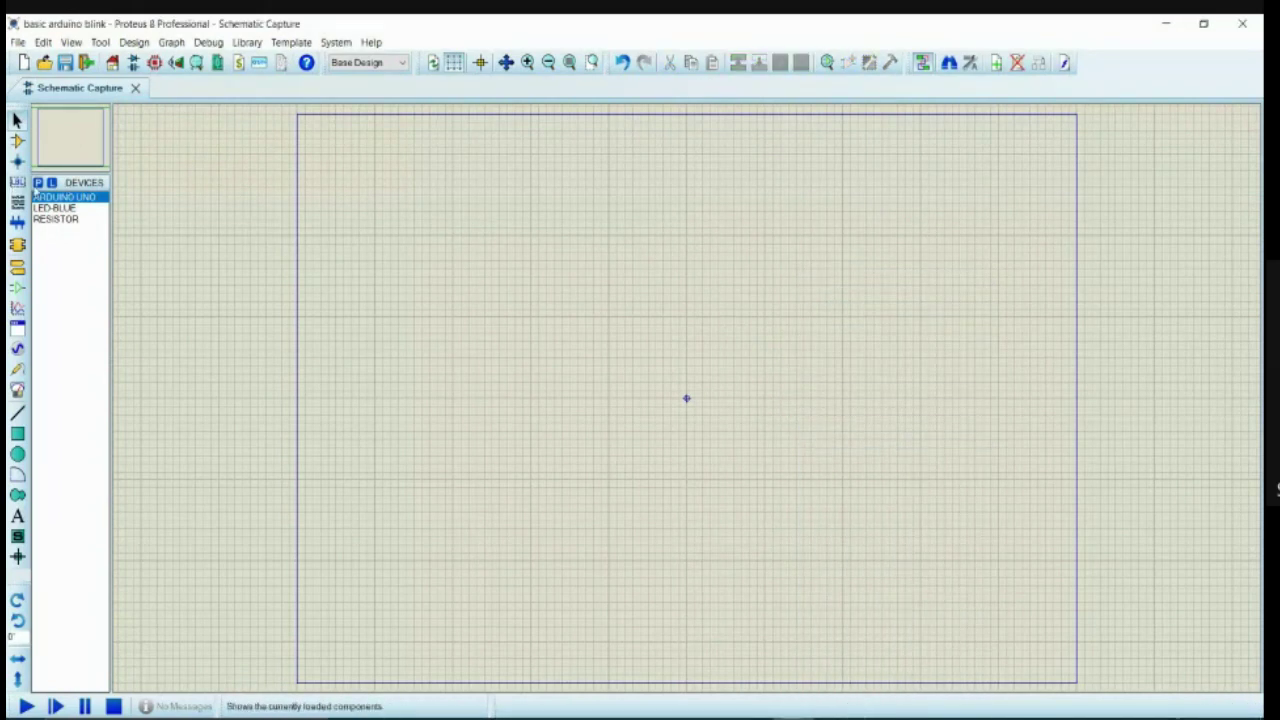
Step: Search the device library for "ardui" and pick the ARDUINO UNO from the ArduinoTEP library
click(38, 183)
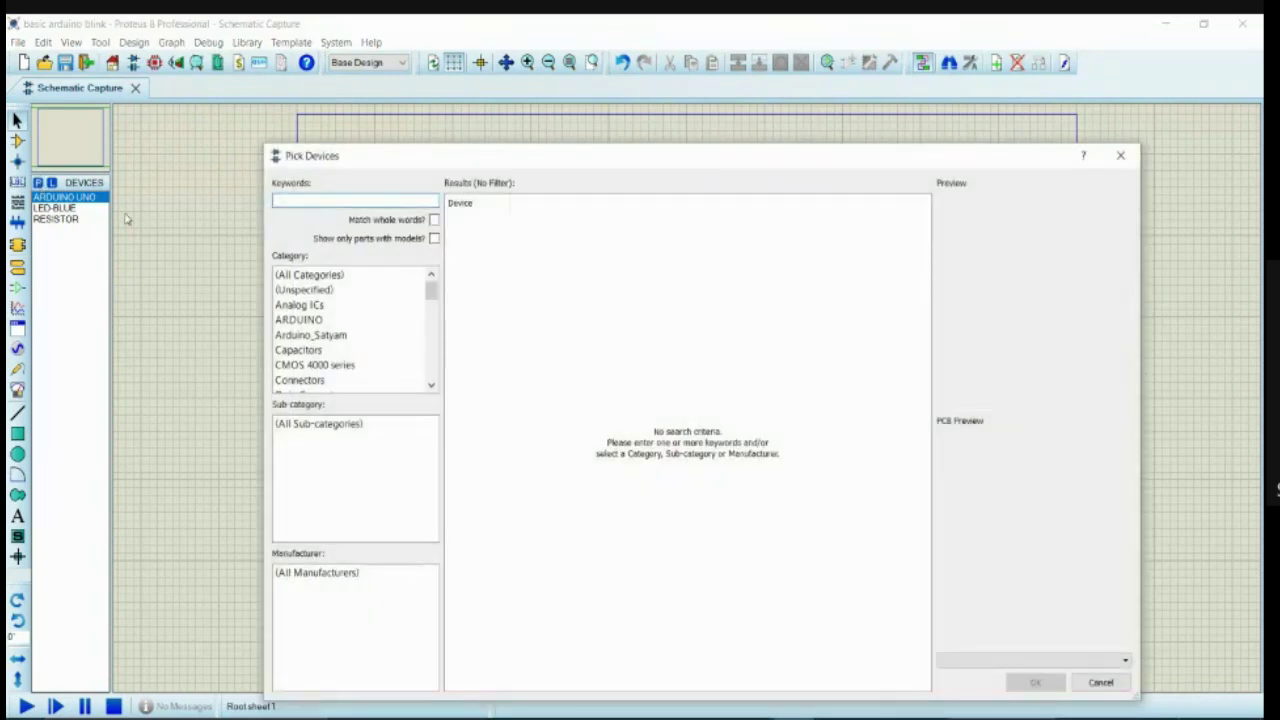
click(296, 202)
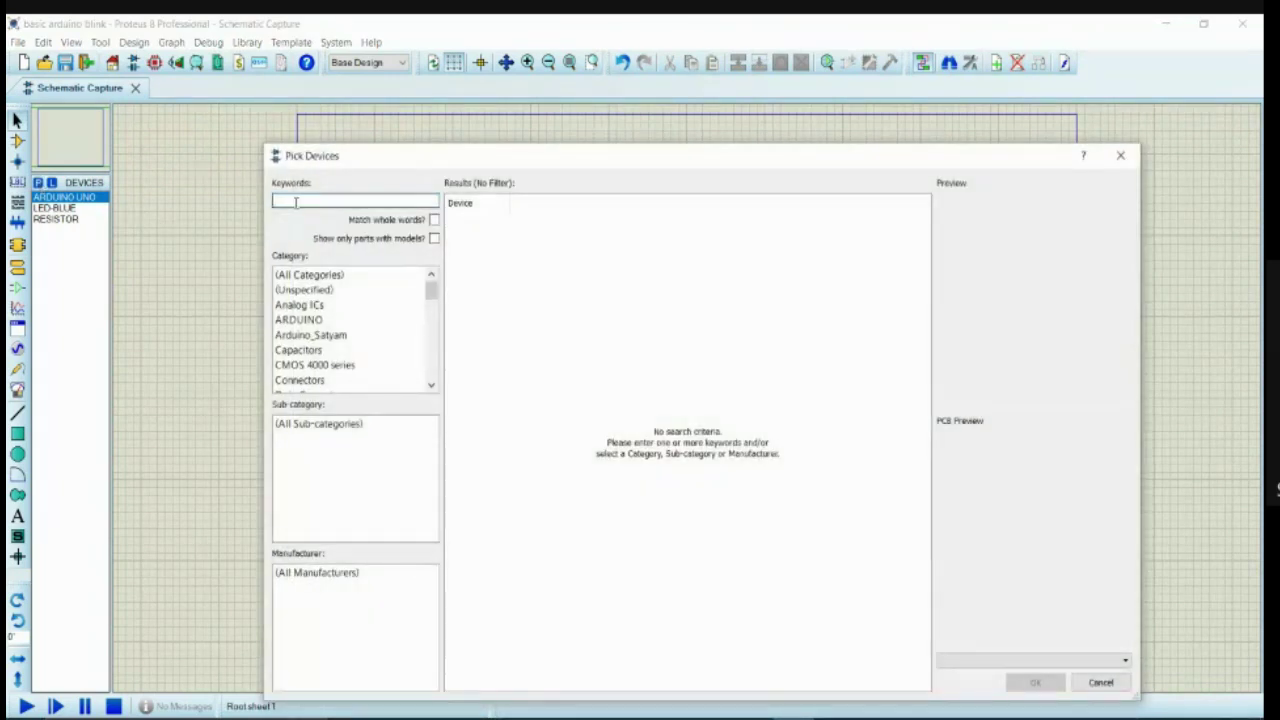
text(ardu)
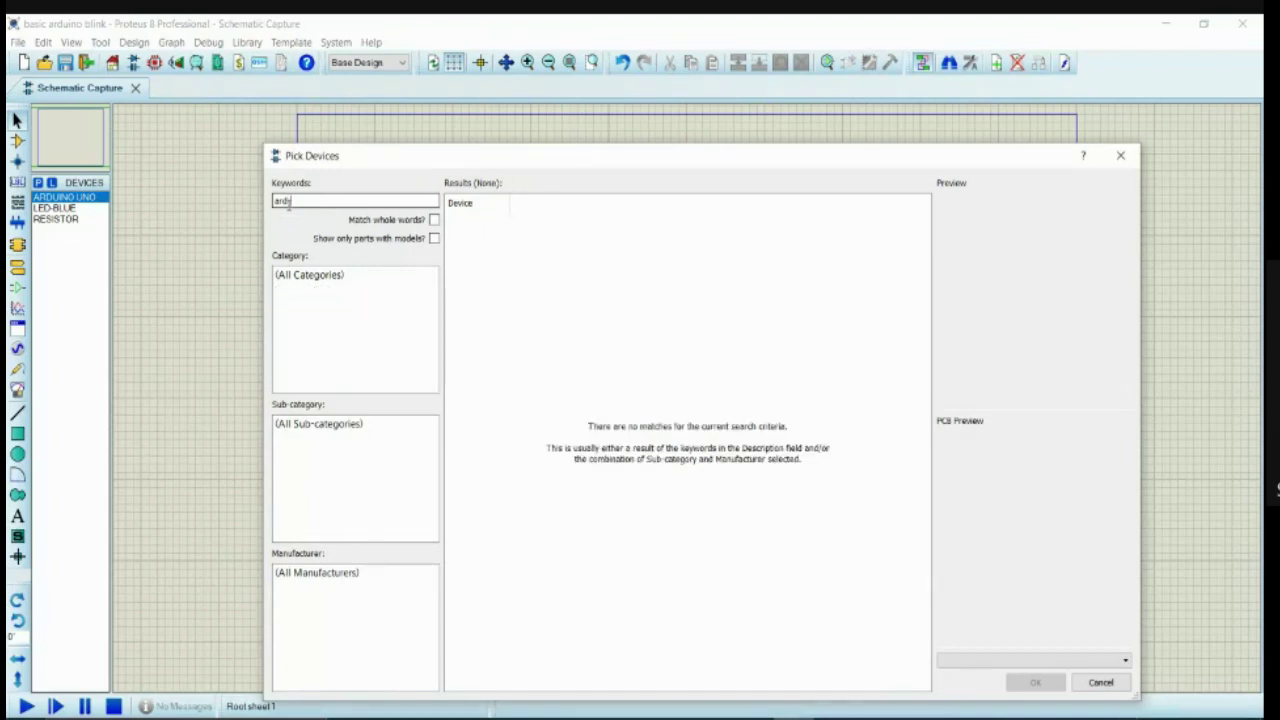
text(i)
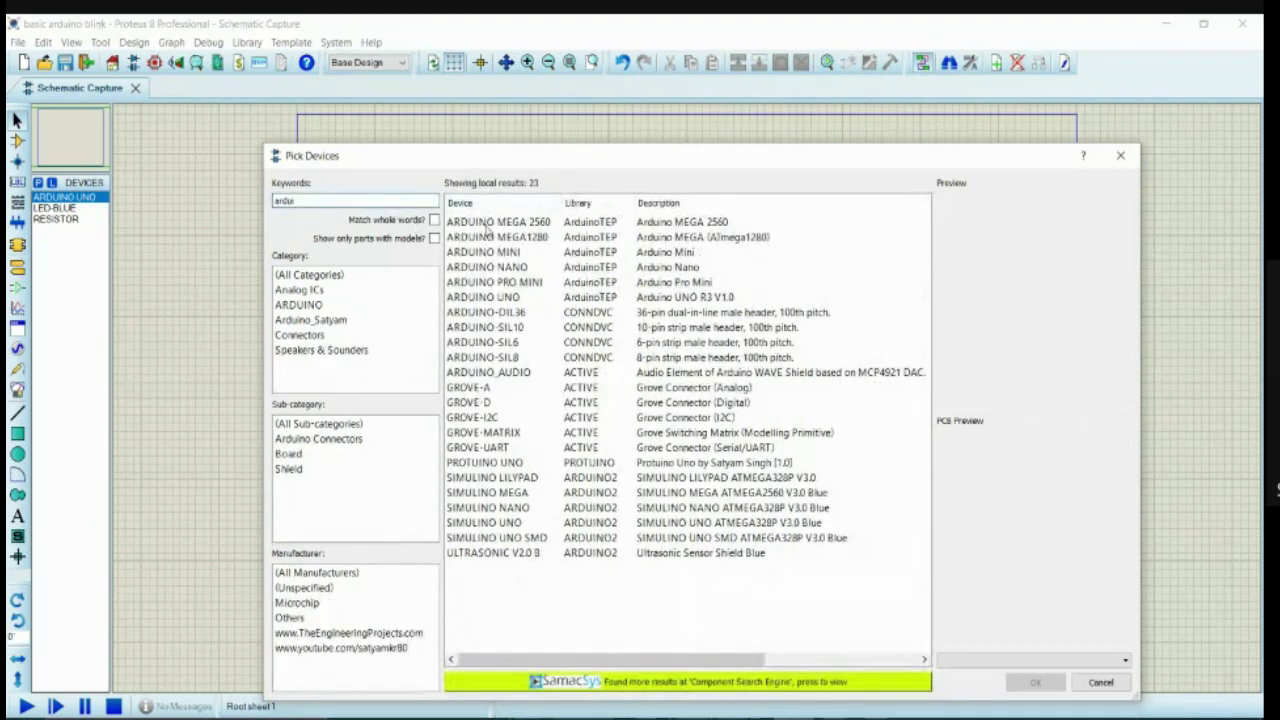
click(505, 298)
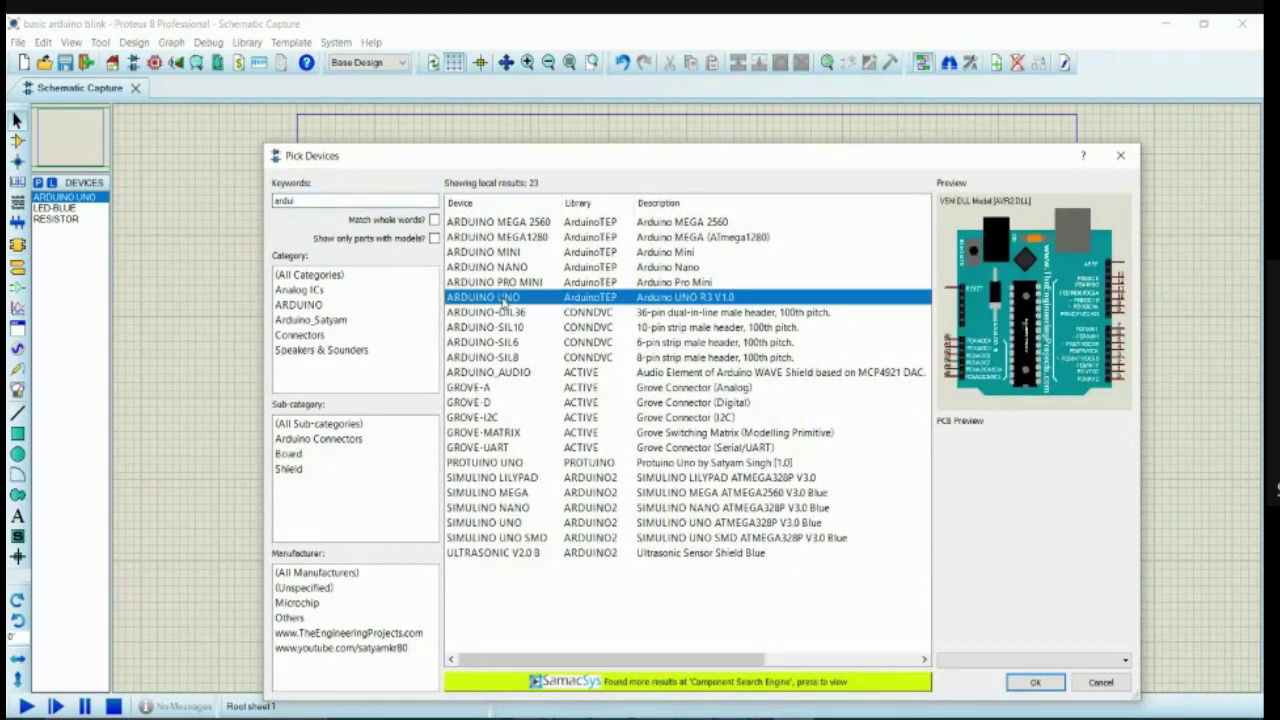
click(1024, 682)
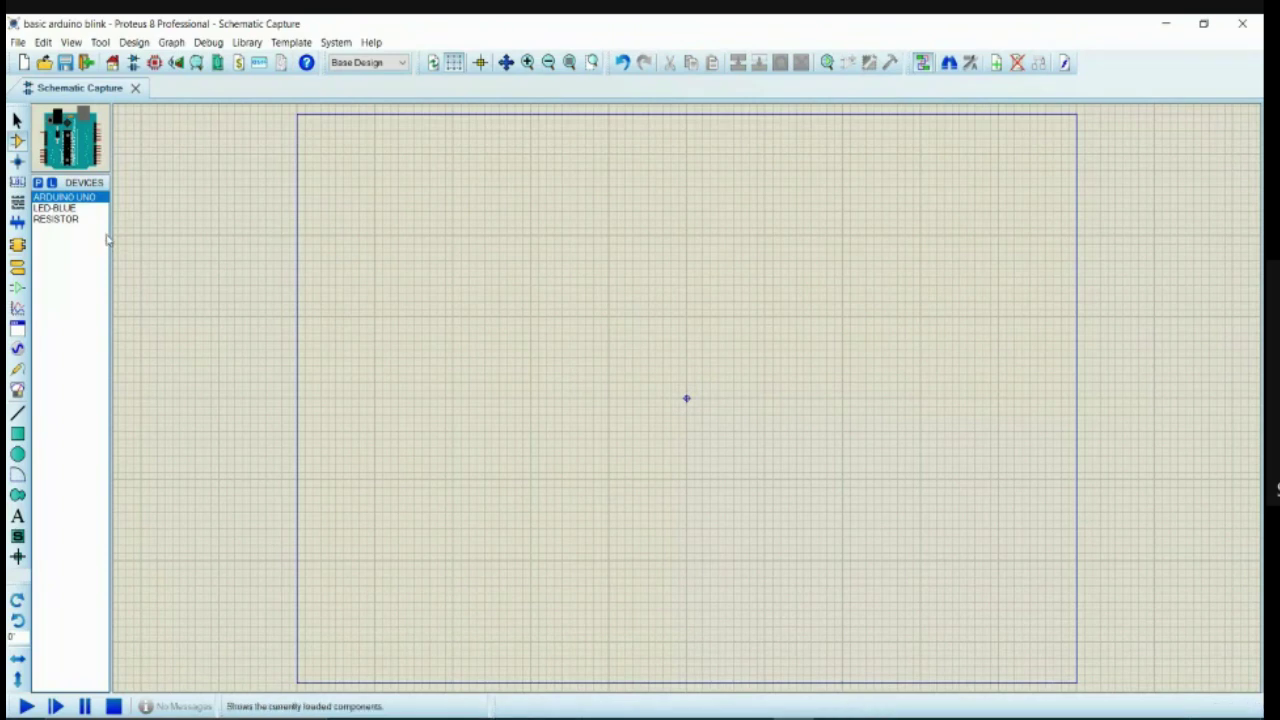
Step: Search the device library for "resistor", preview the analog RESISTOR primitive, and close the device picker without adding a part
click(38, 182)
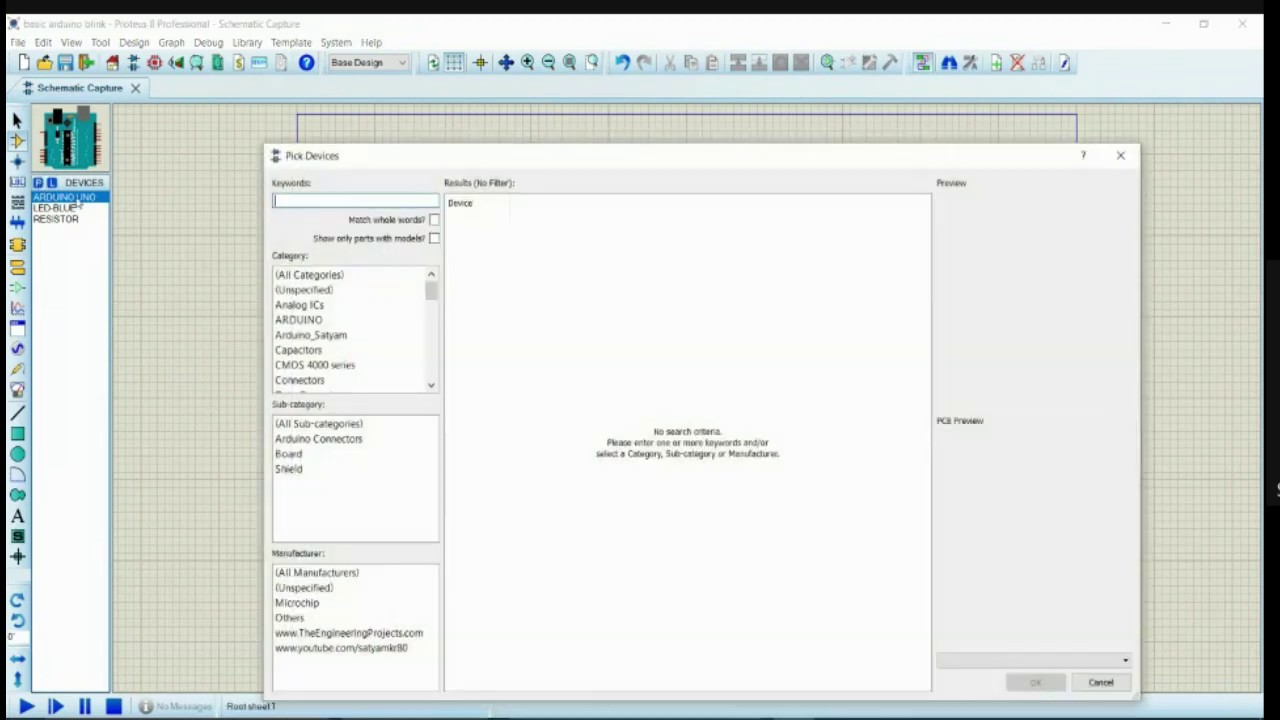
text(resis)
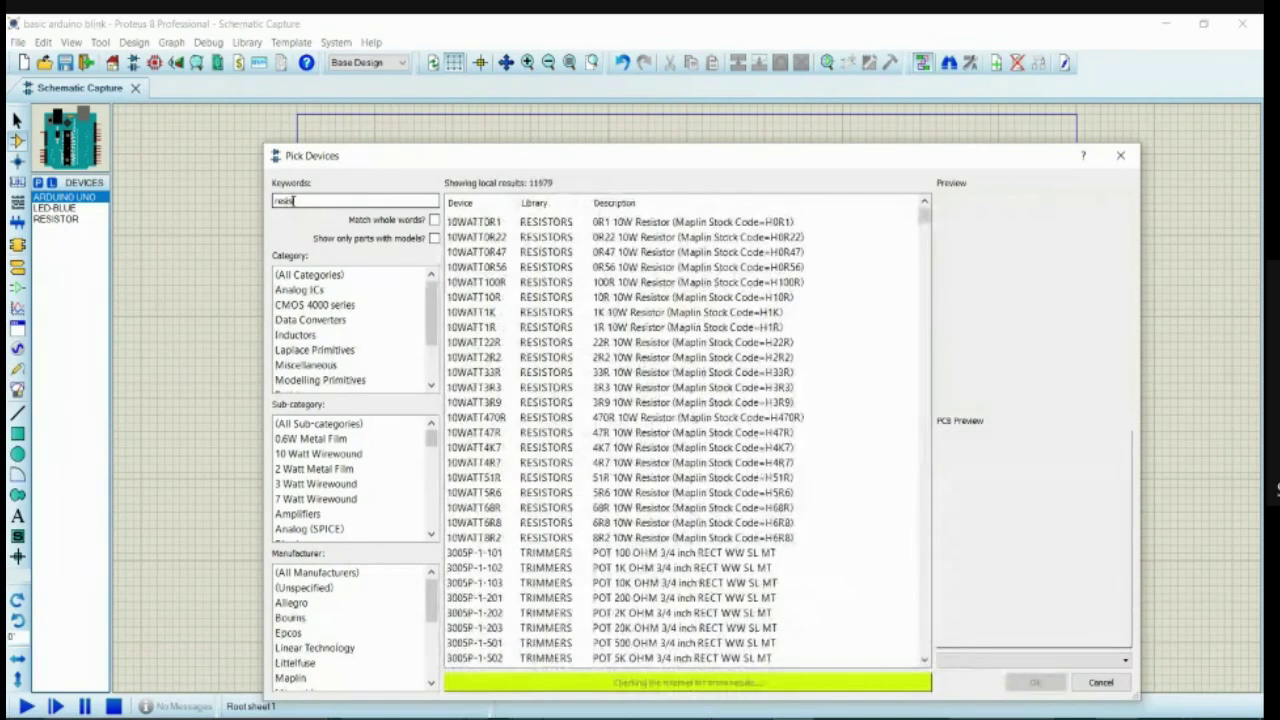
text(to)
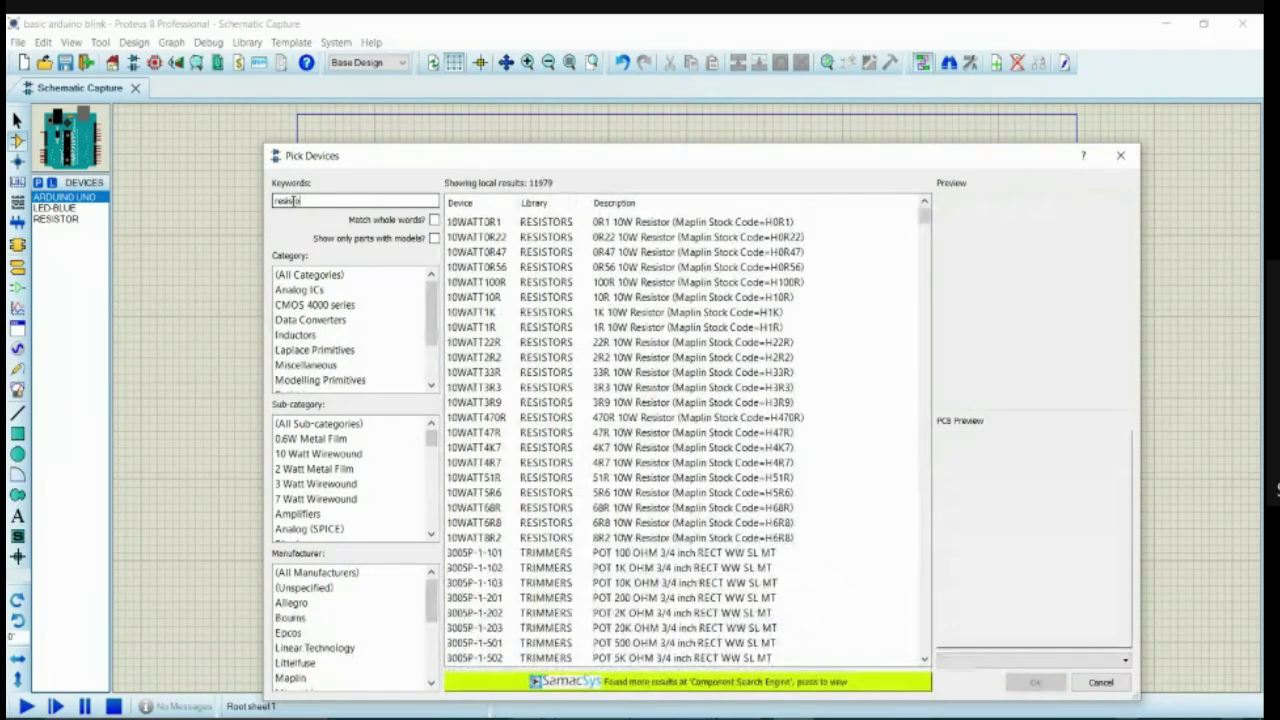
text(r)
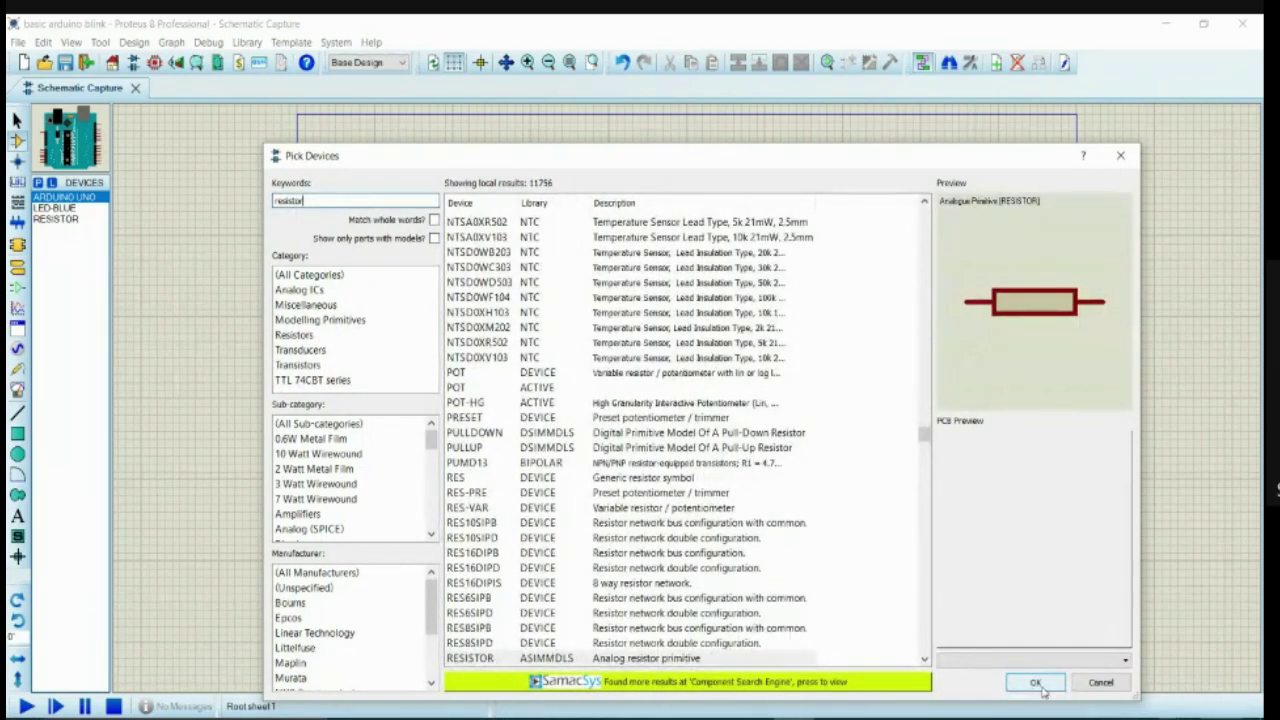
click(1101, 682)
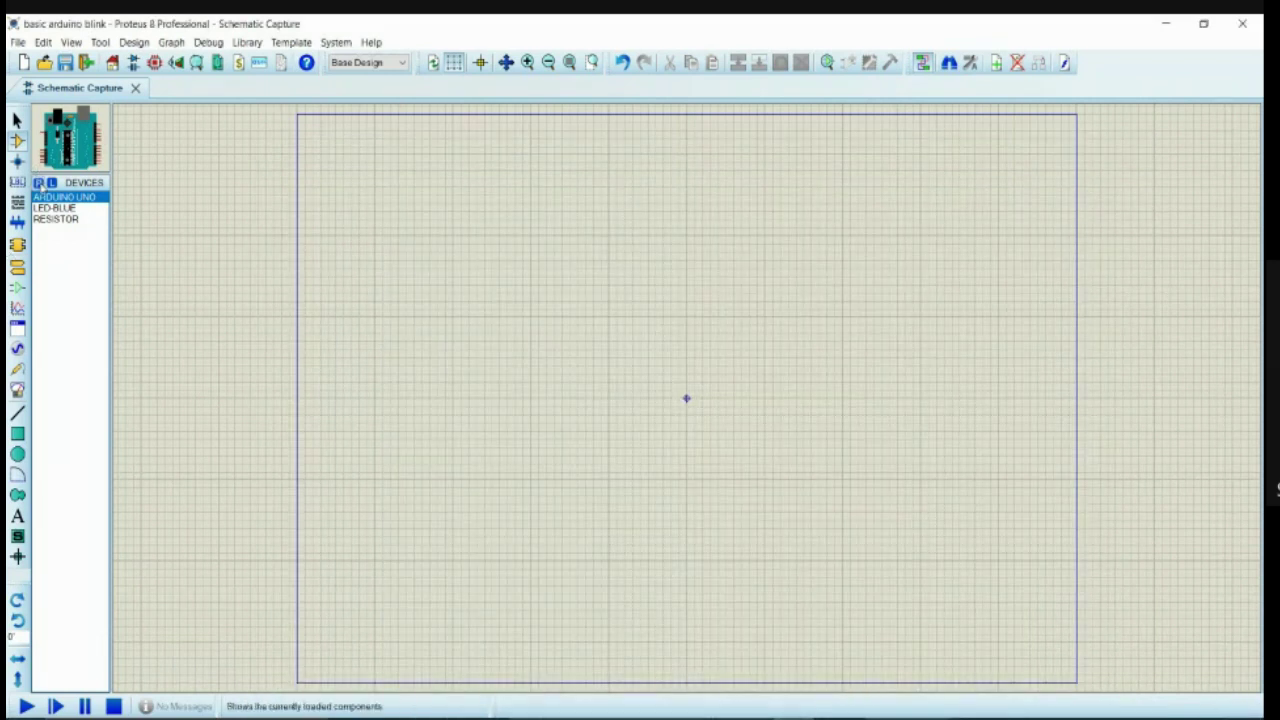
Step: Search the device library for "led", look through the LED models, and close the device picker without adding a part
click(38, 182)
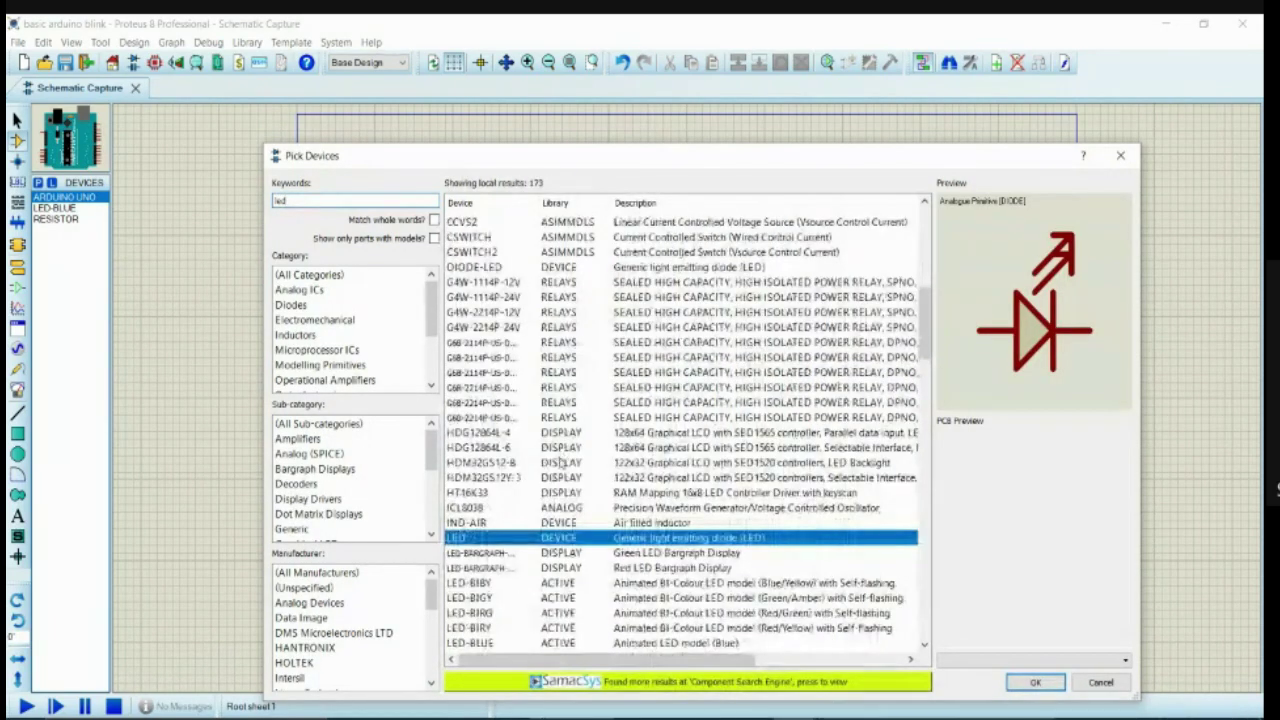
scroll(562, 465, down, 3)
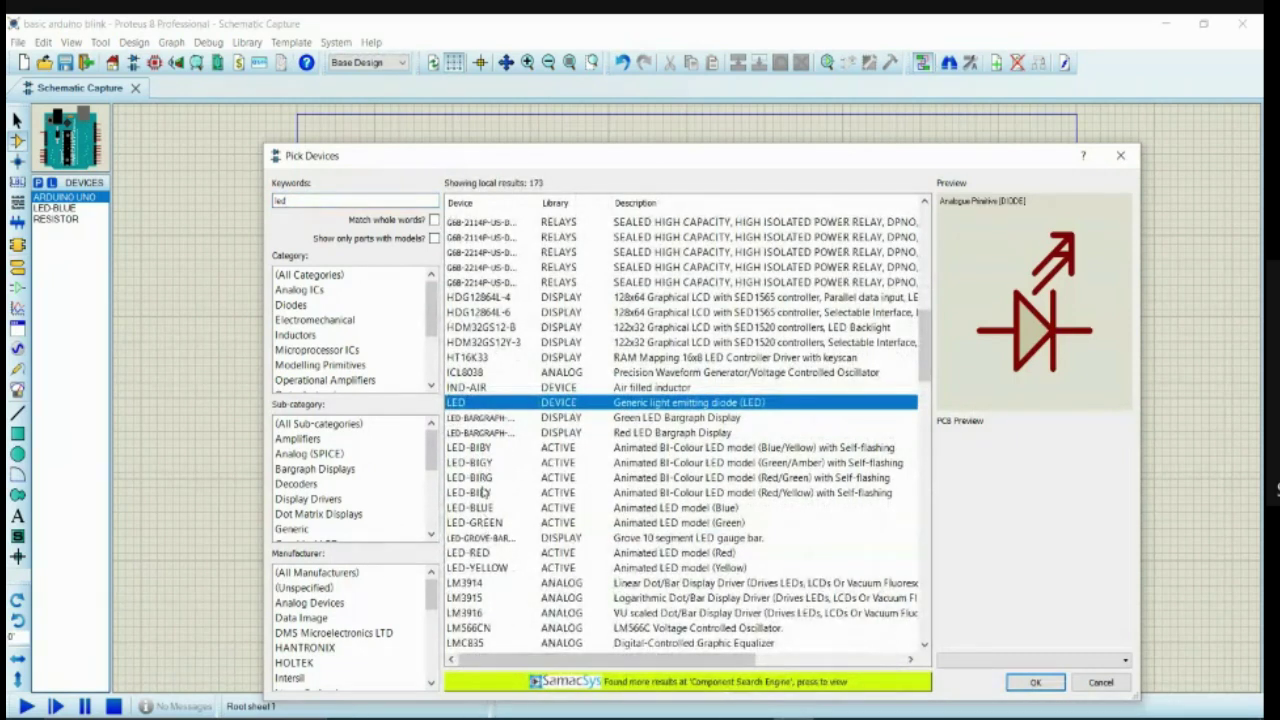
scroll(483, 492, down, 2)
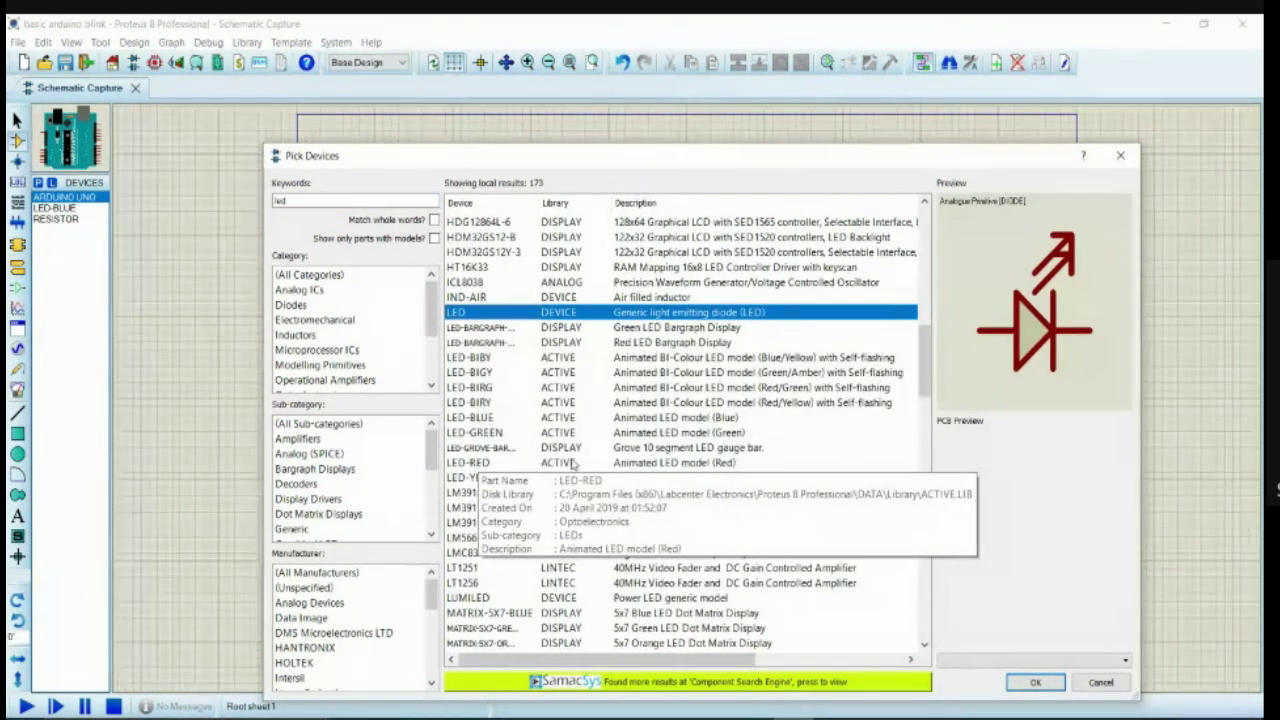
scroll(573, 463, down, 1)
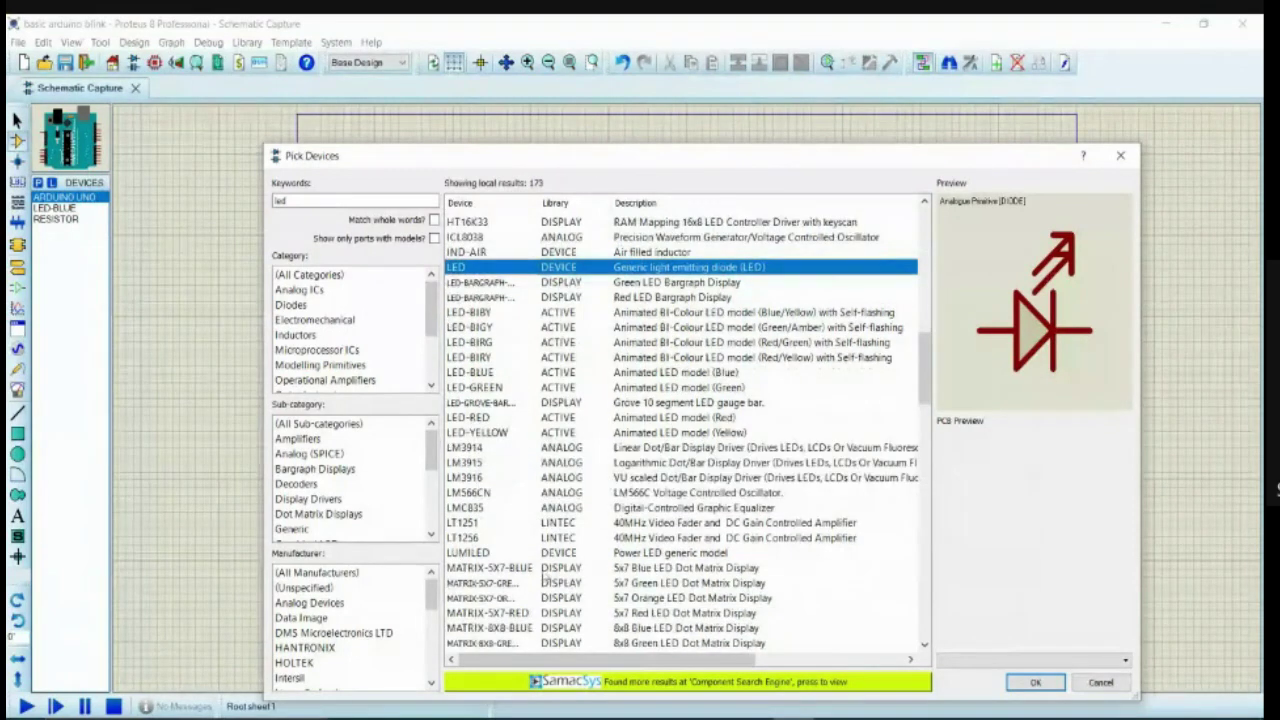
click(1100, 682)
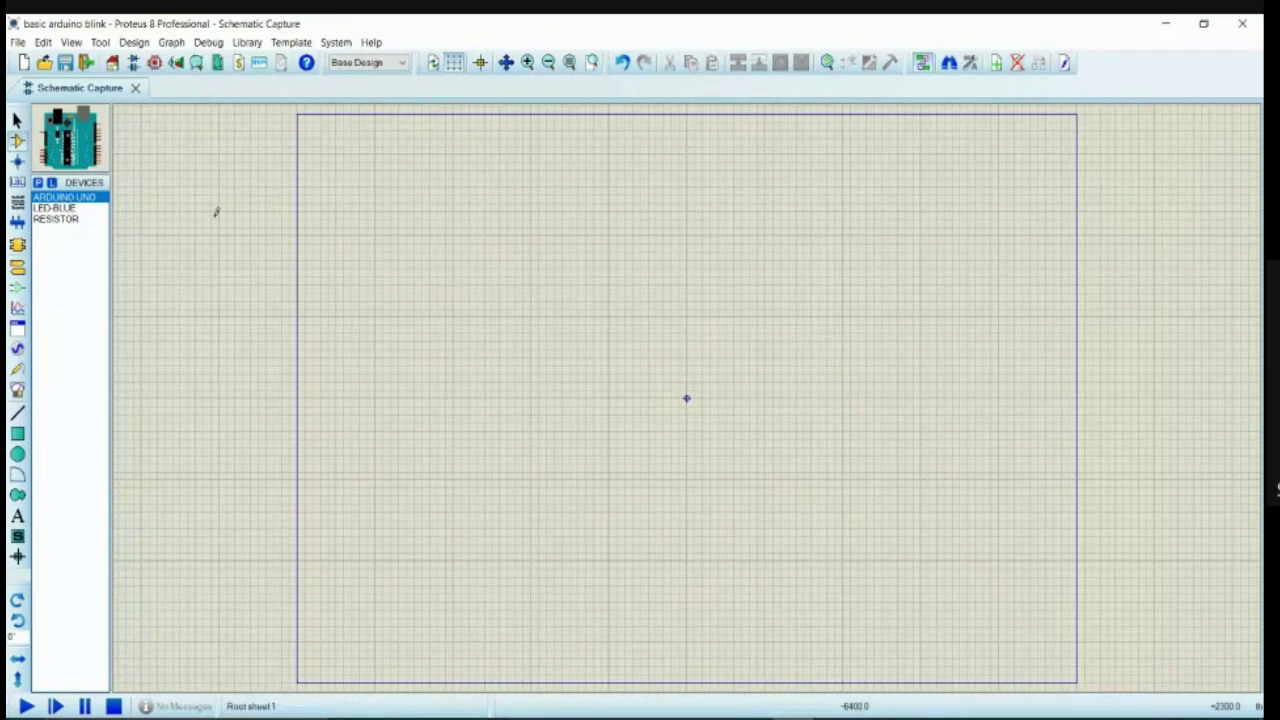
Step: Place the ARDUINO UNO on the sheet, with a RESISTOR to its right and an LED-BLUE beyond and slightly below the resistor
click(458, 282)
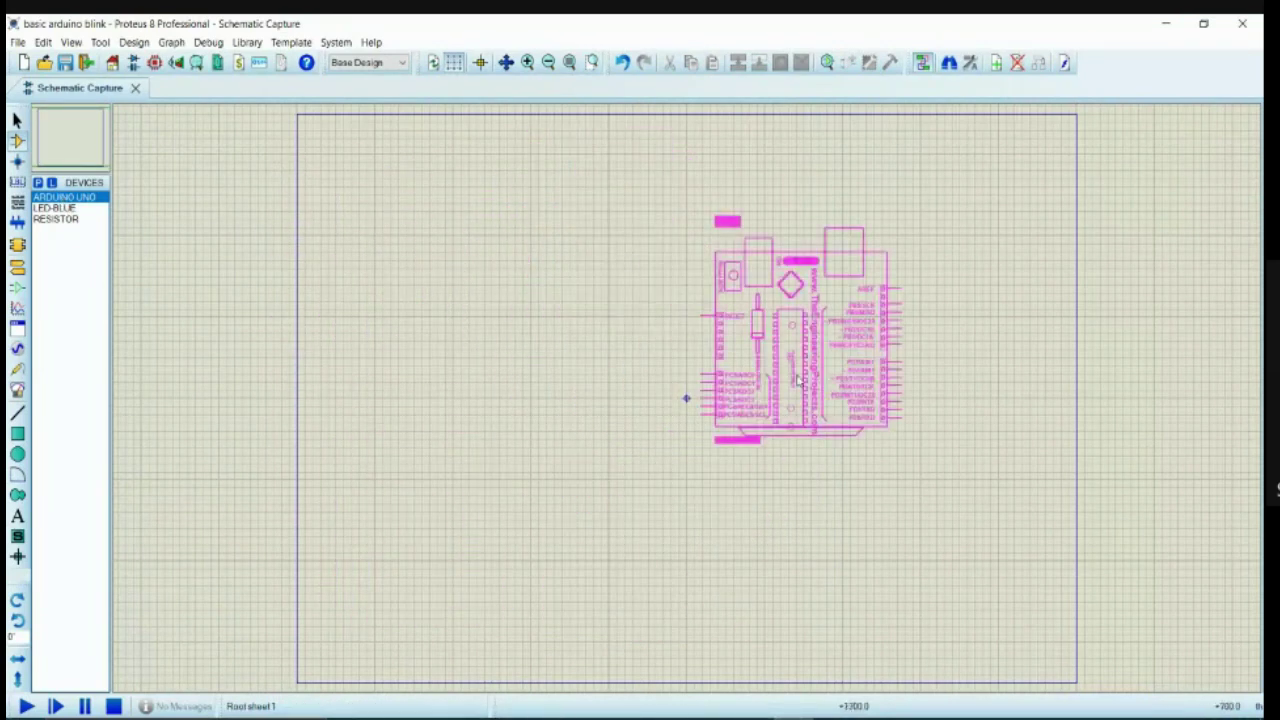
click(569, 325)
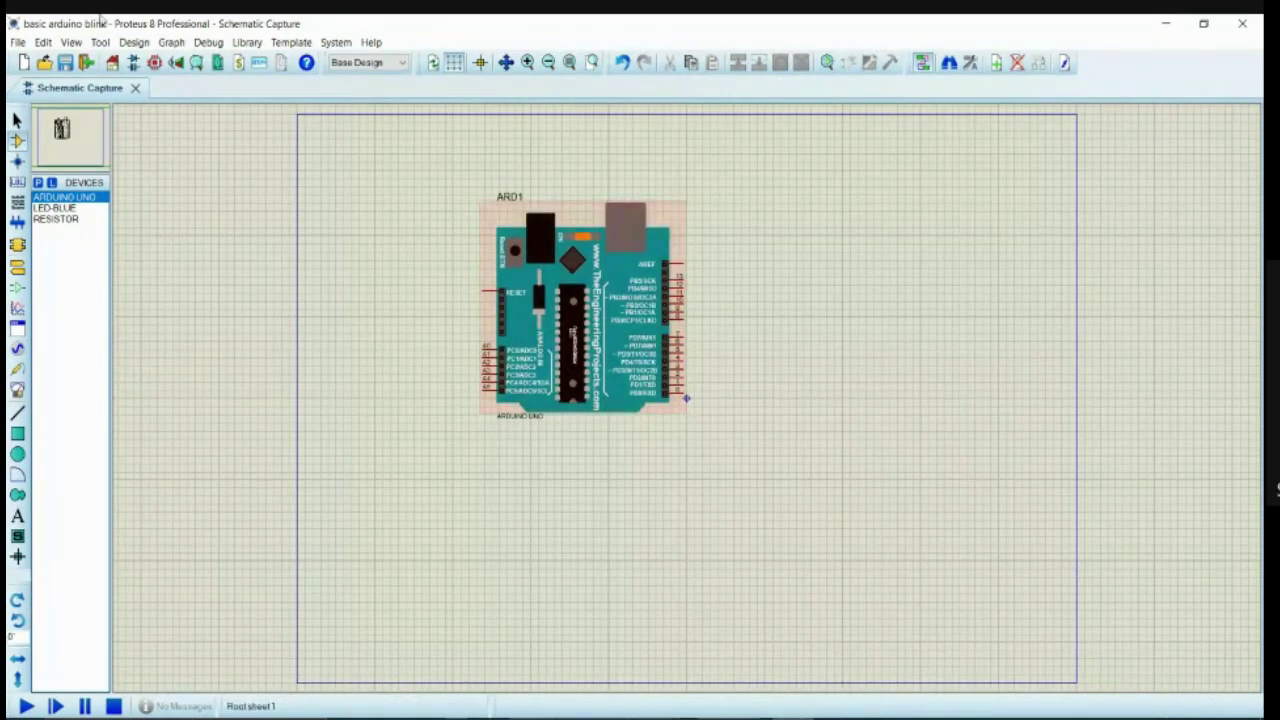
click(58, 218)
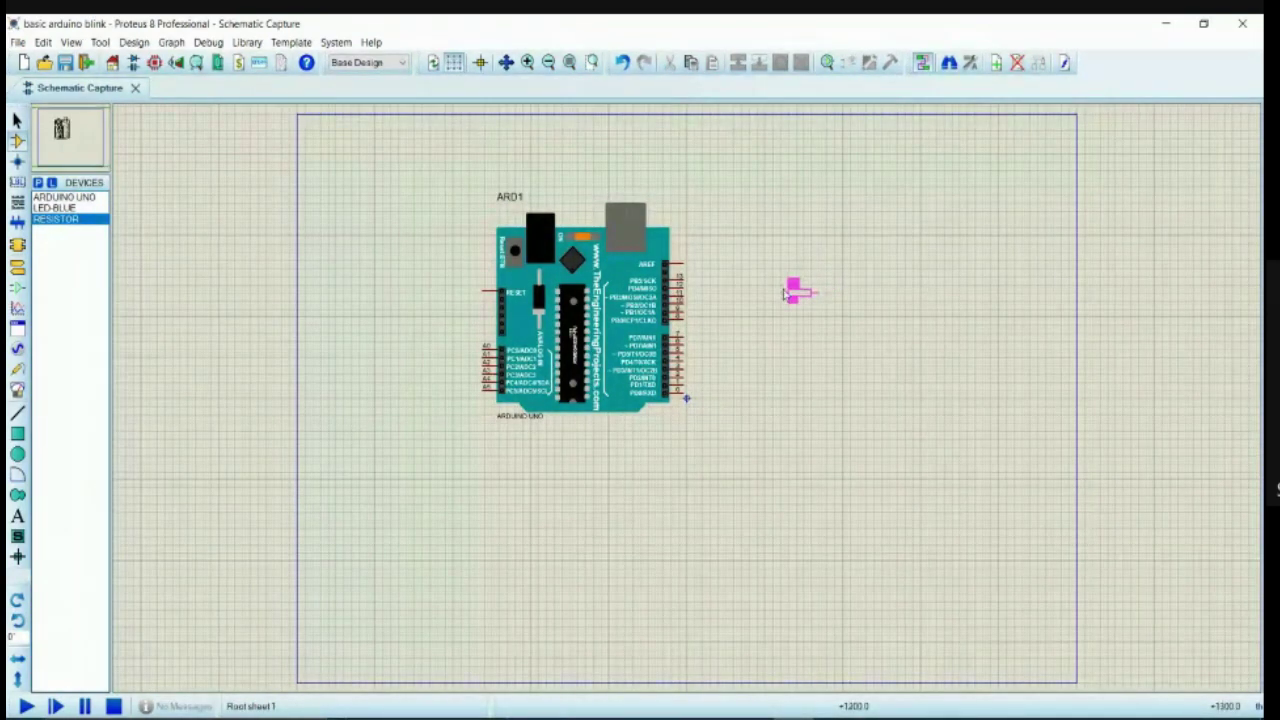
click(790, 276)
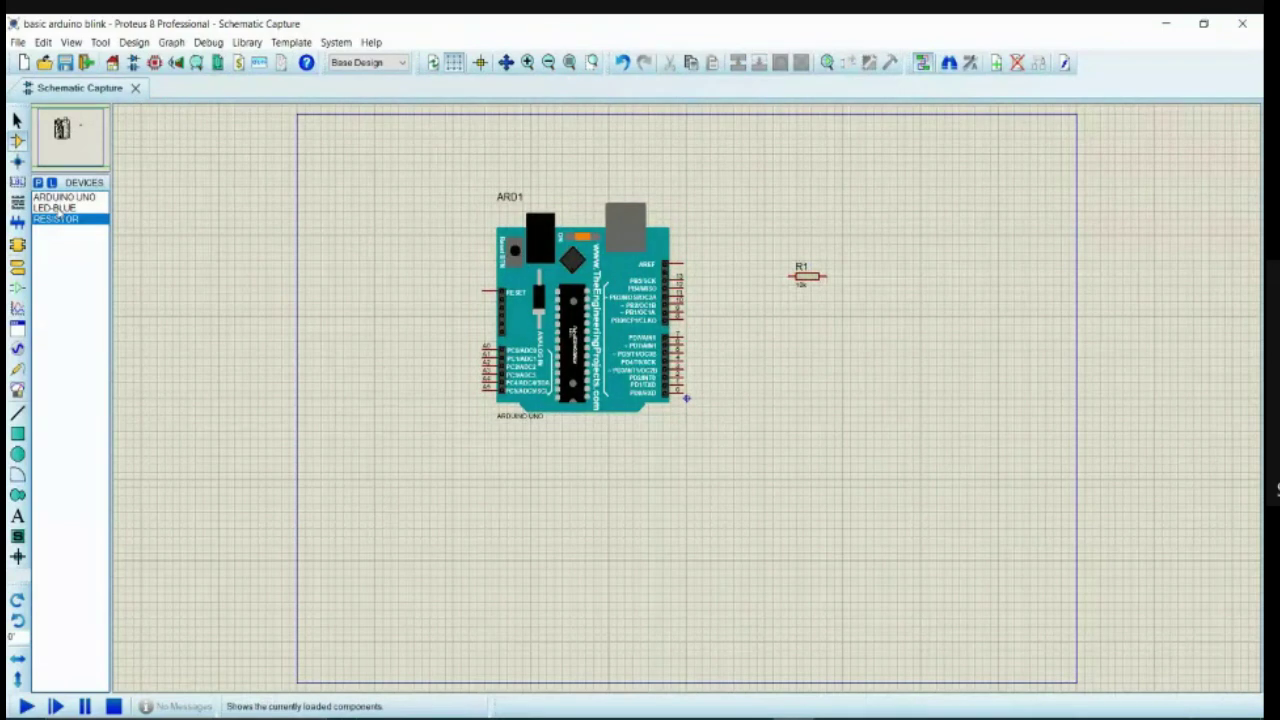
click(55, 207)
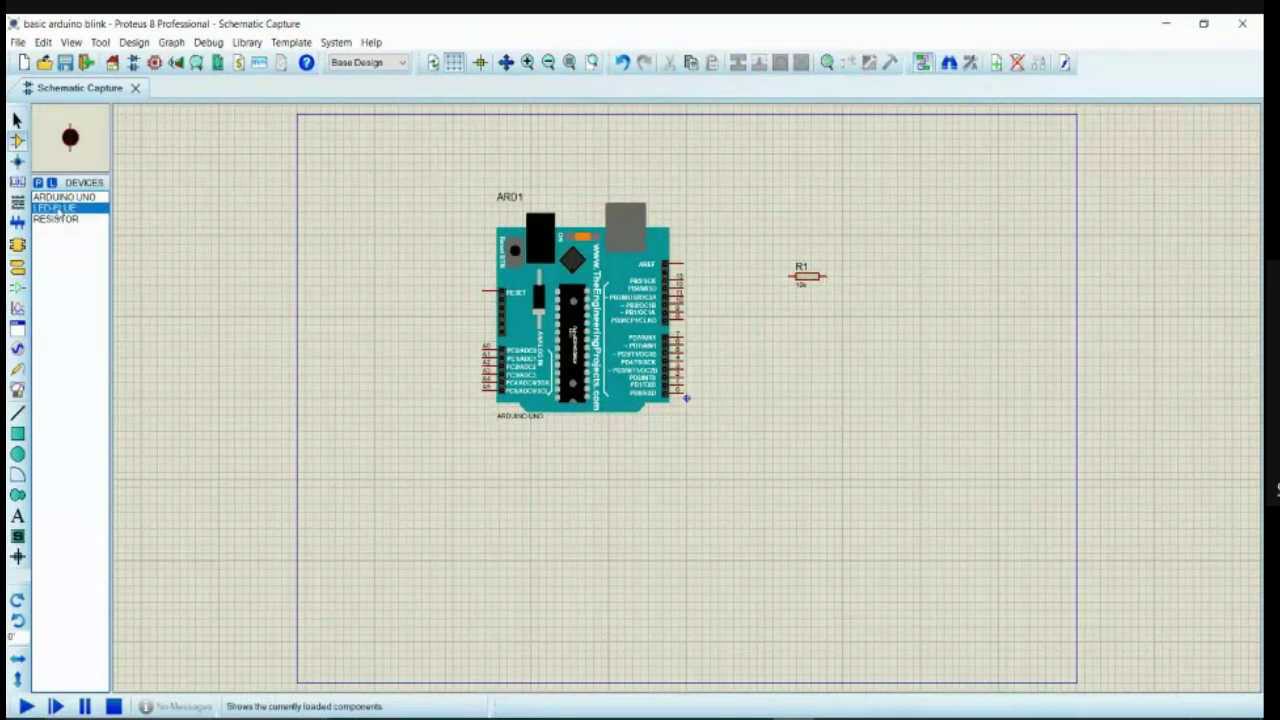
click(920, 341)
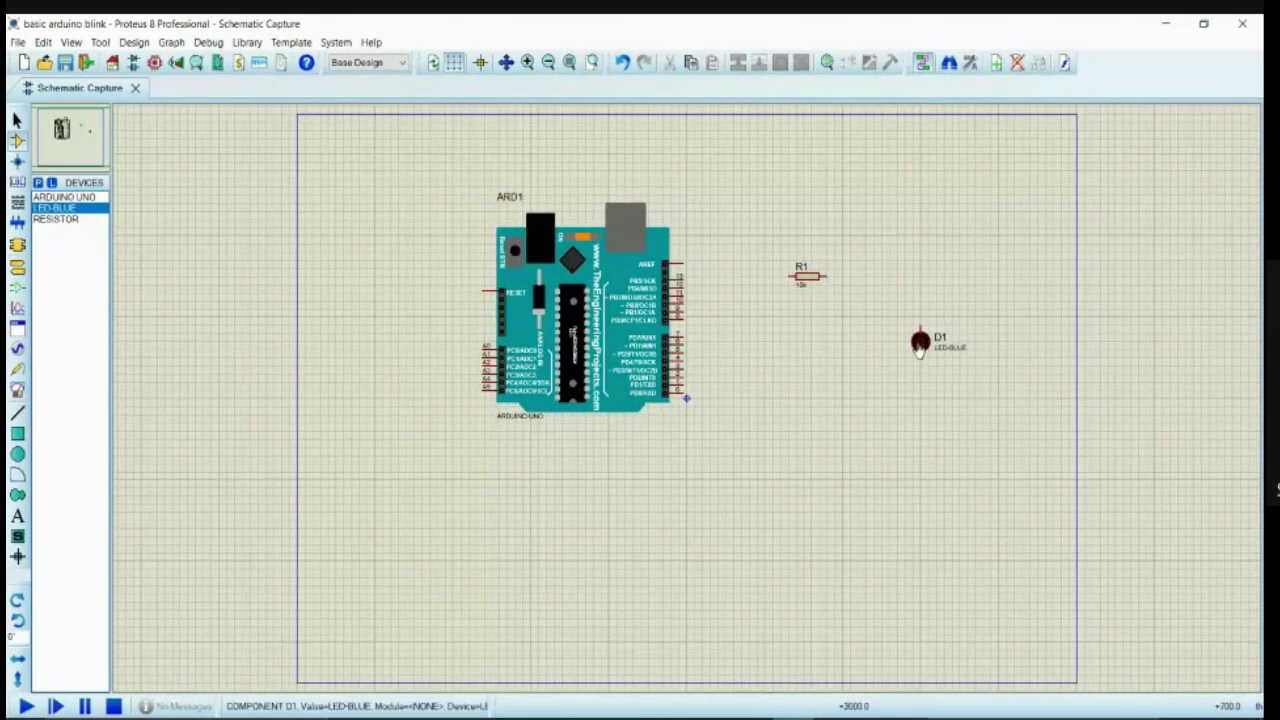
Step: Set R1's resistance to 220 ohms and wire the resistor's right end to the anode of LED D1
right_click(804, 278)
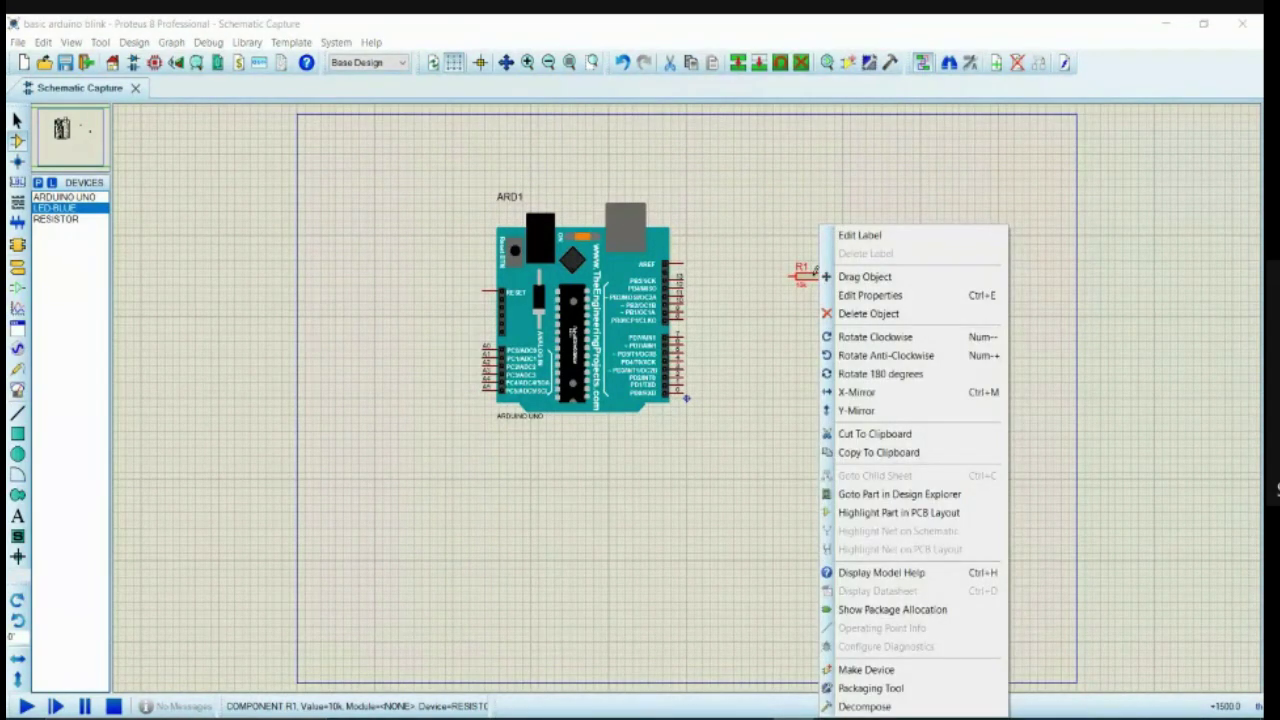
click(851, 296)
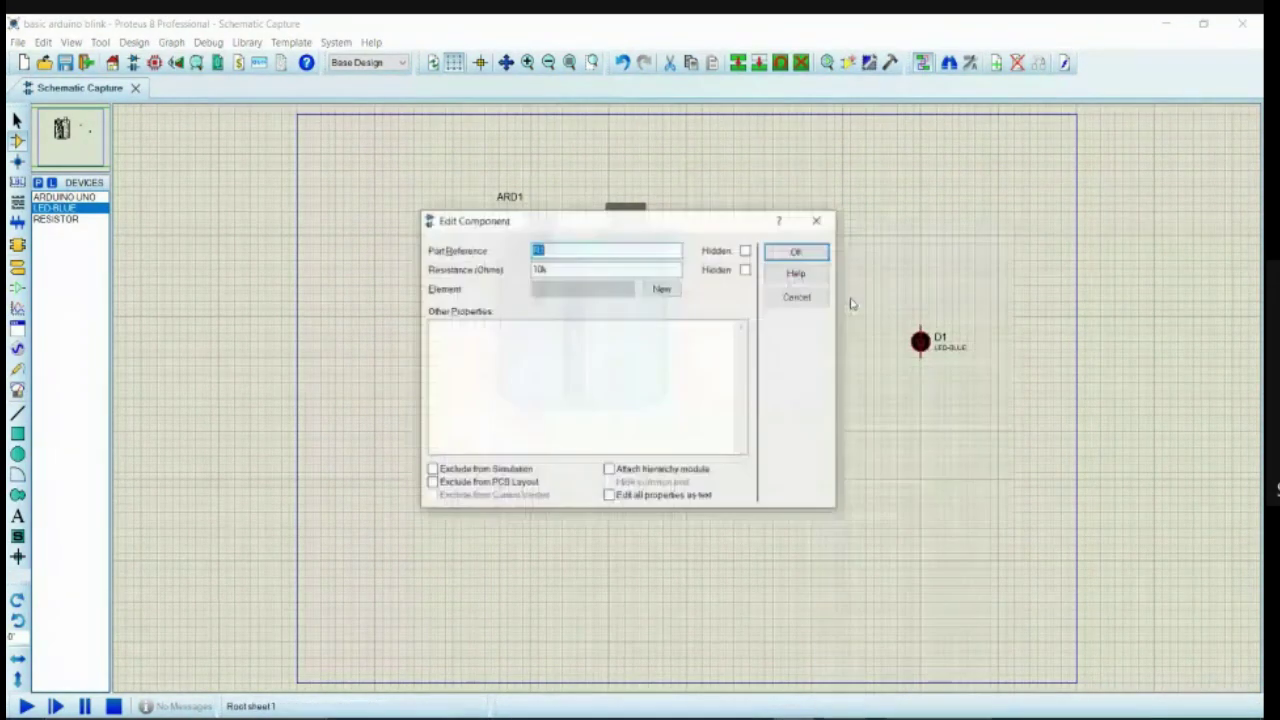
double_click(549, 268)
key(BackSpace)
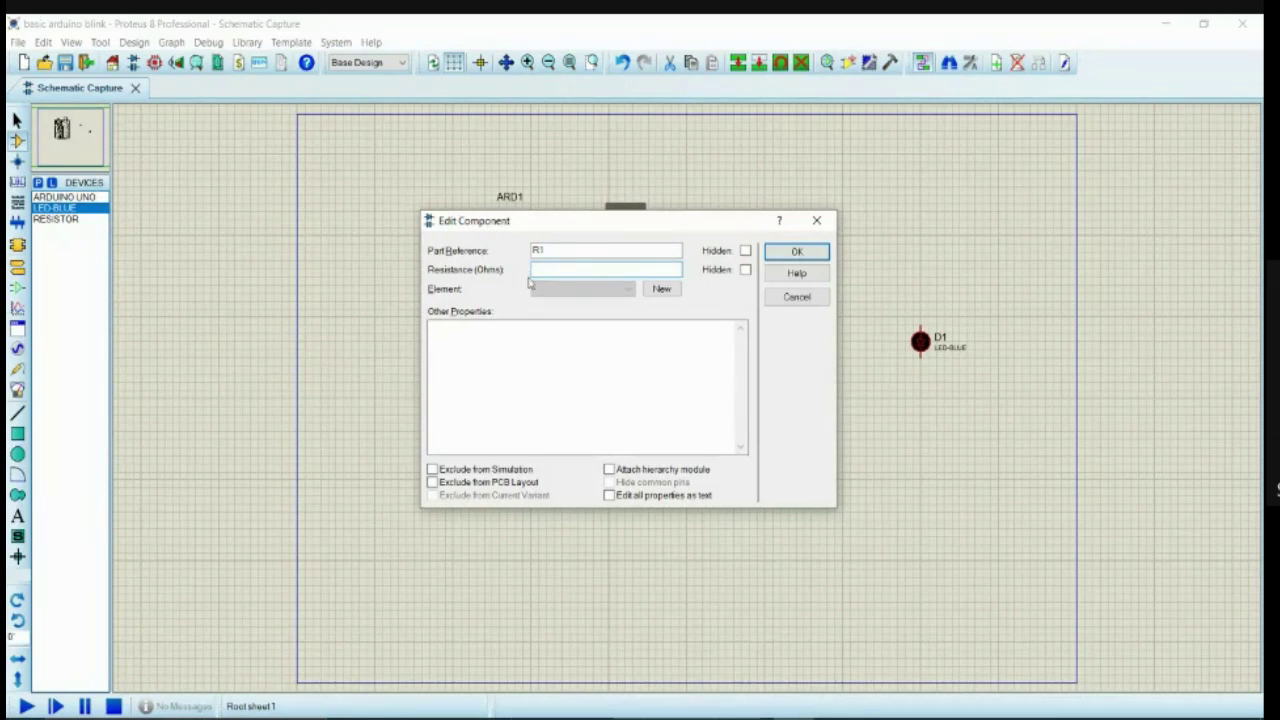
text(220)
click(796, 251)
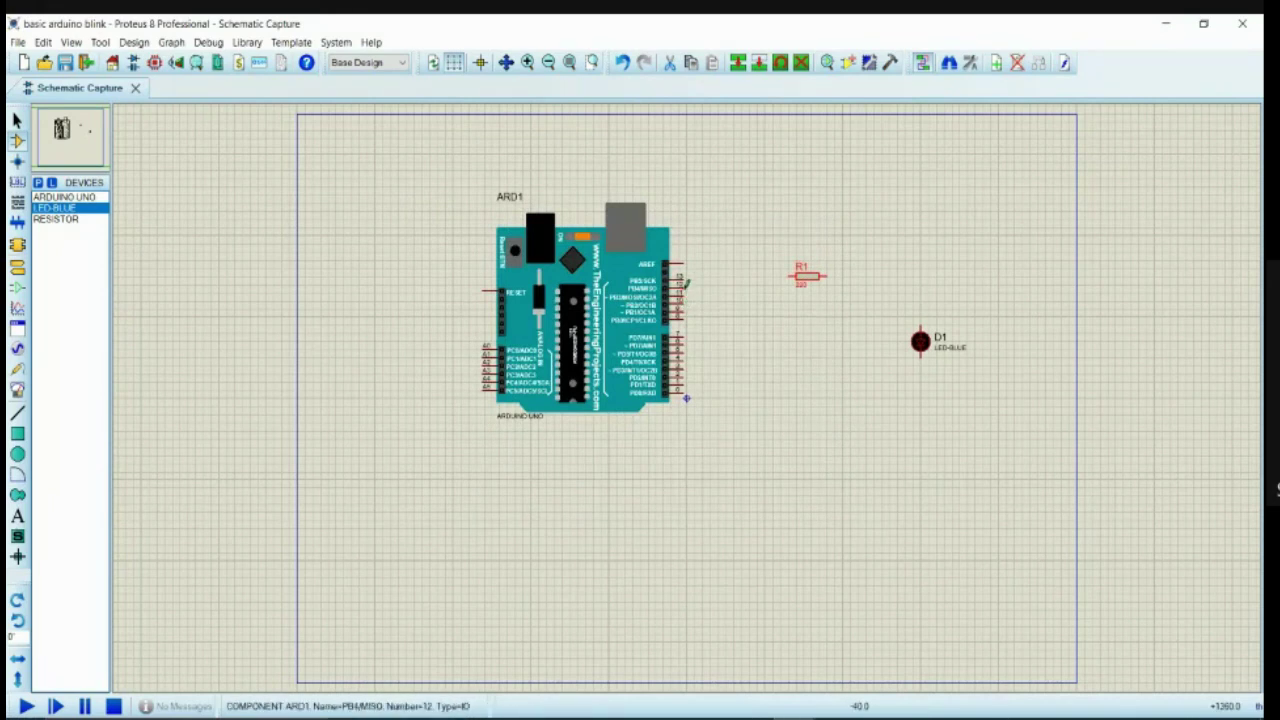
click(831, 274)
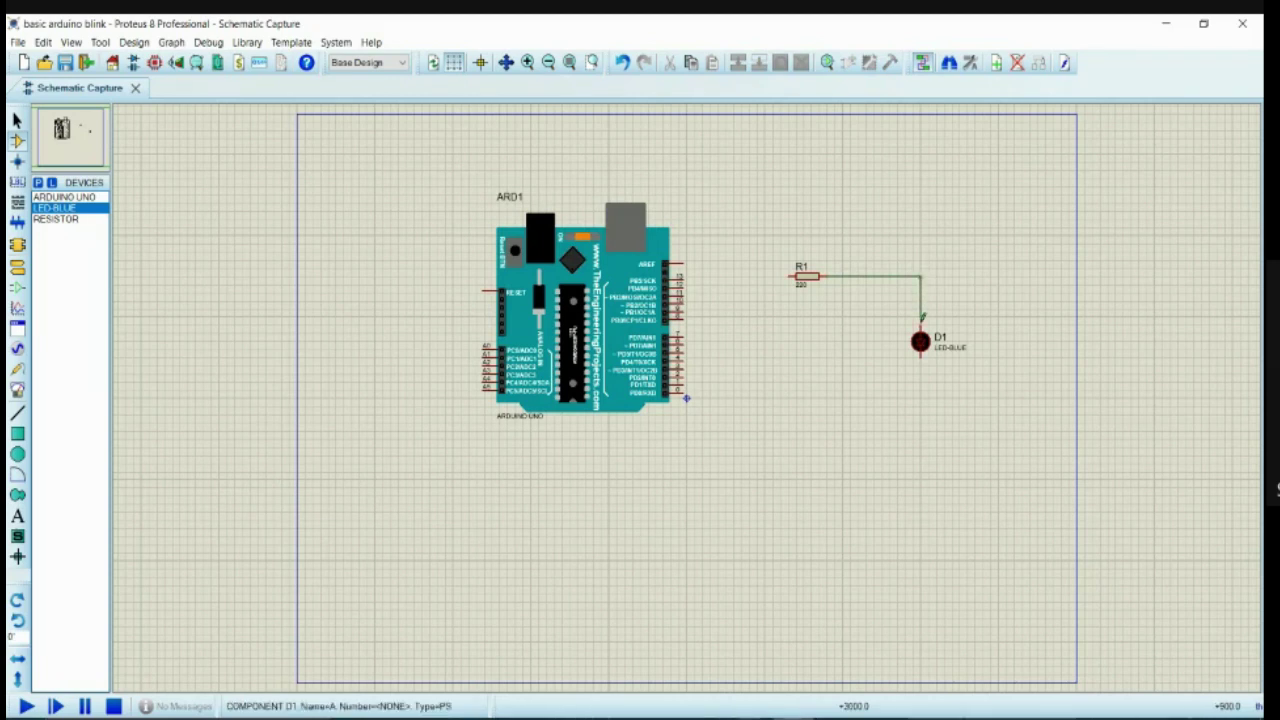
click(921, 320)
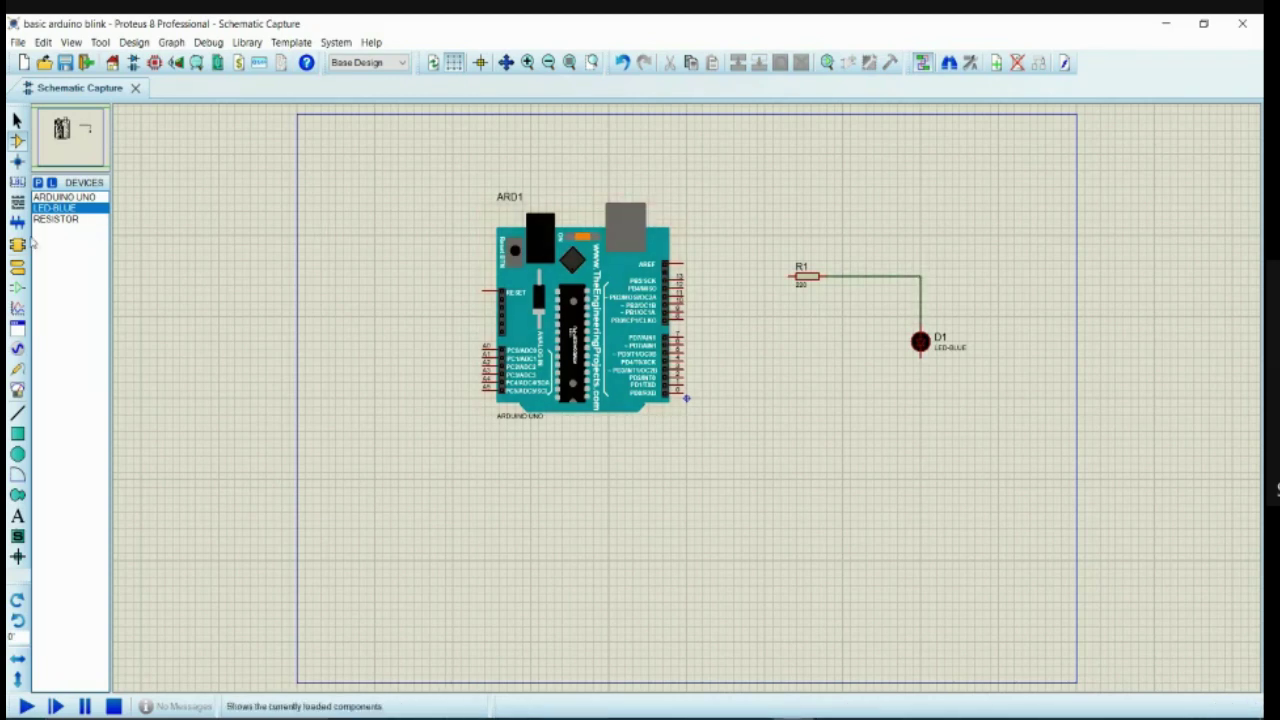
click(17, 245)
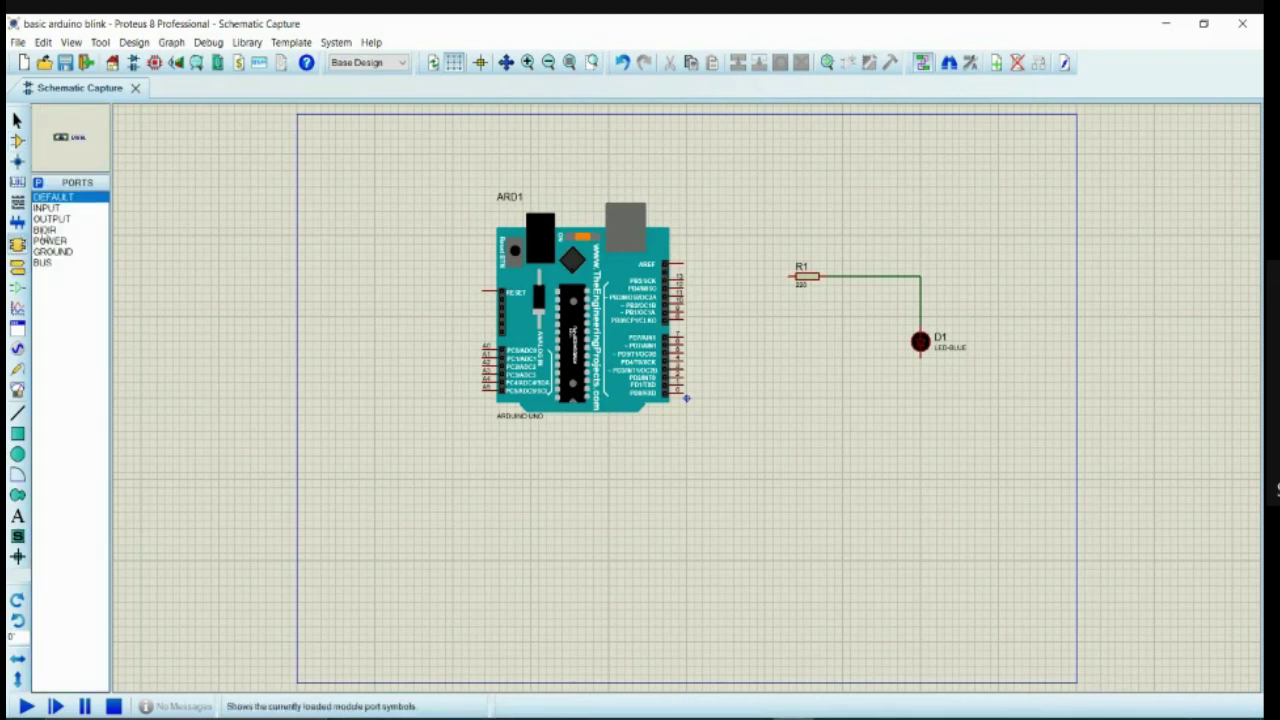
click(50, 251)
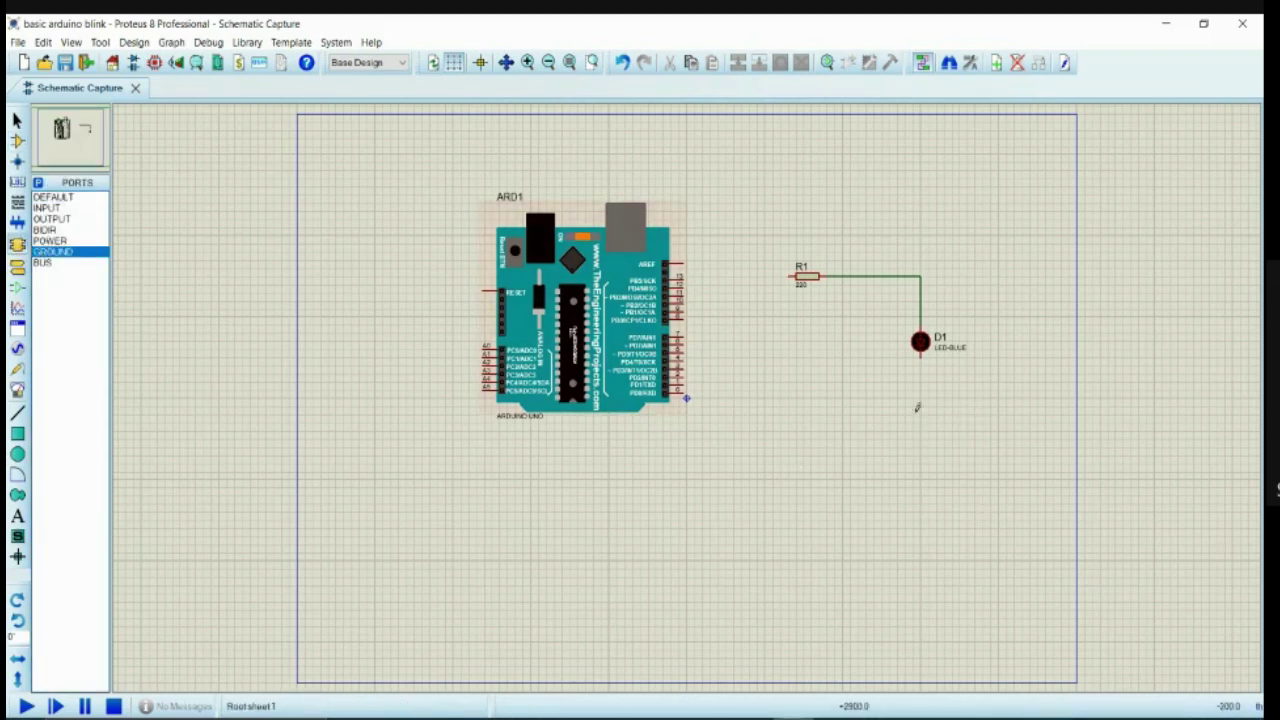
drag(918, 409, 633, 338)
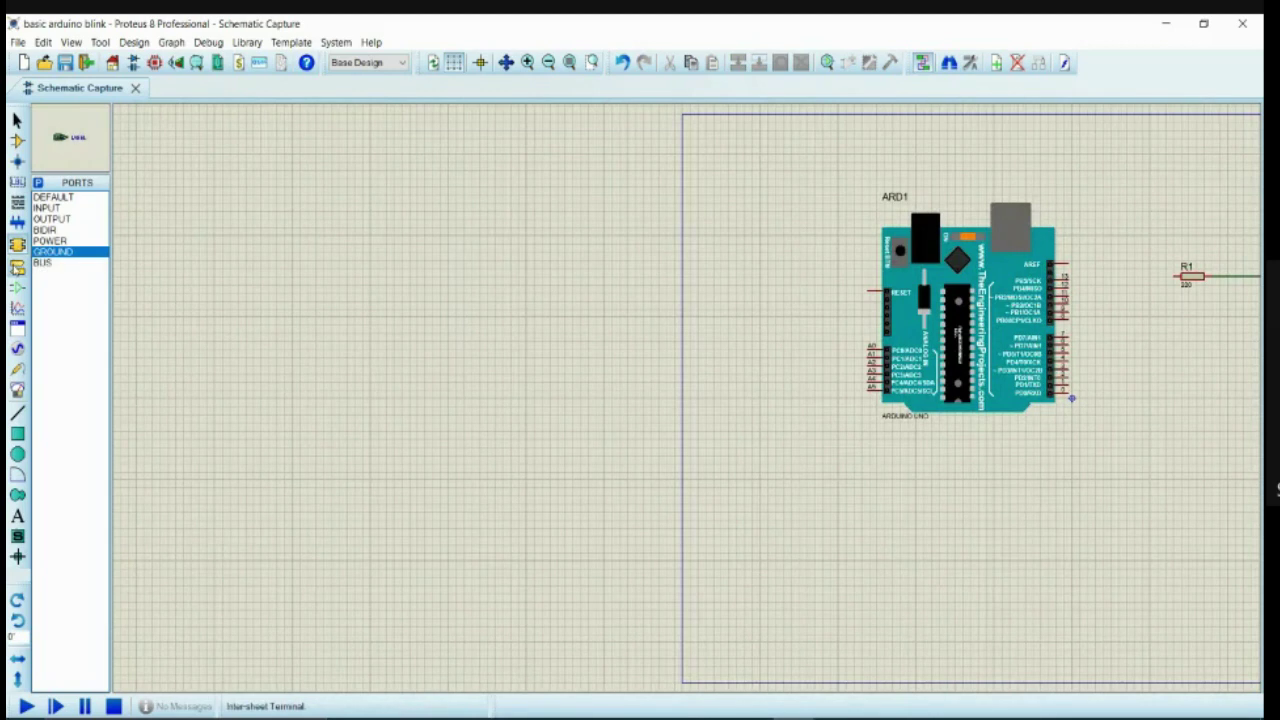
Step: Place a GROUND terminal directly below LED D1 and wire the LED's cathode to it
click(17, 266)
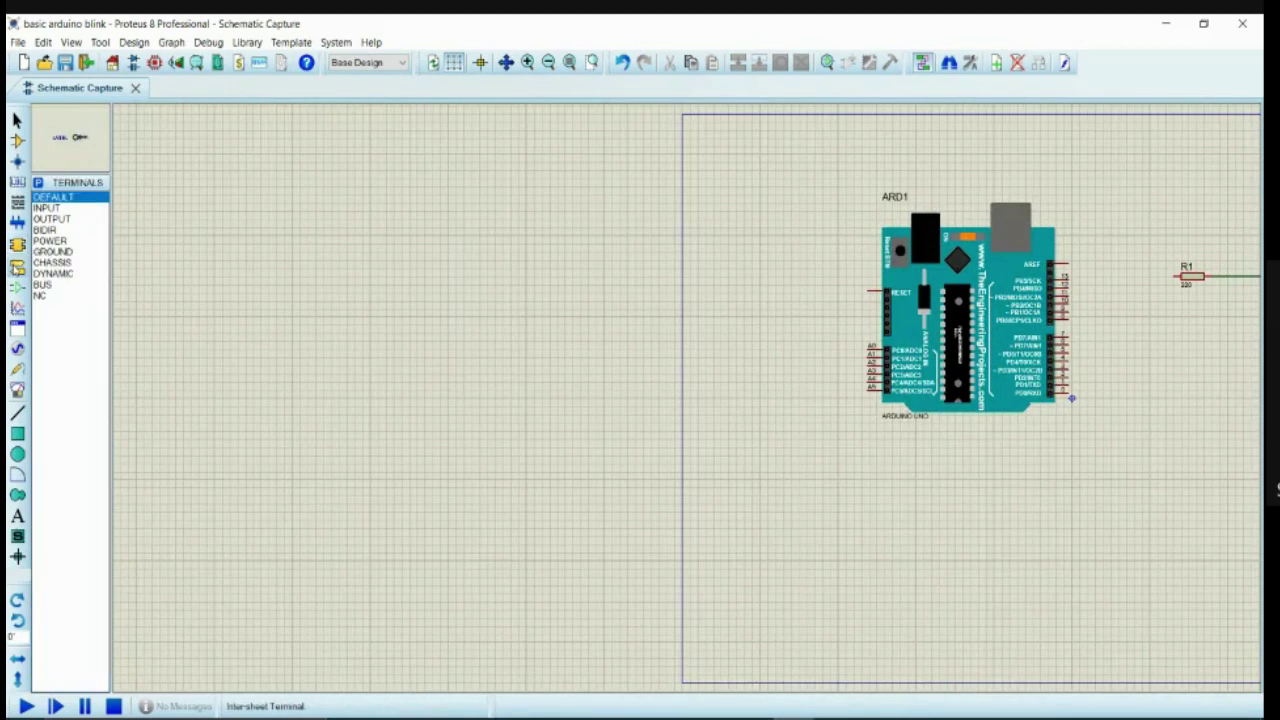
click(55, 252)
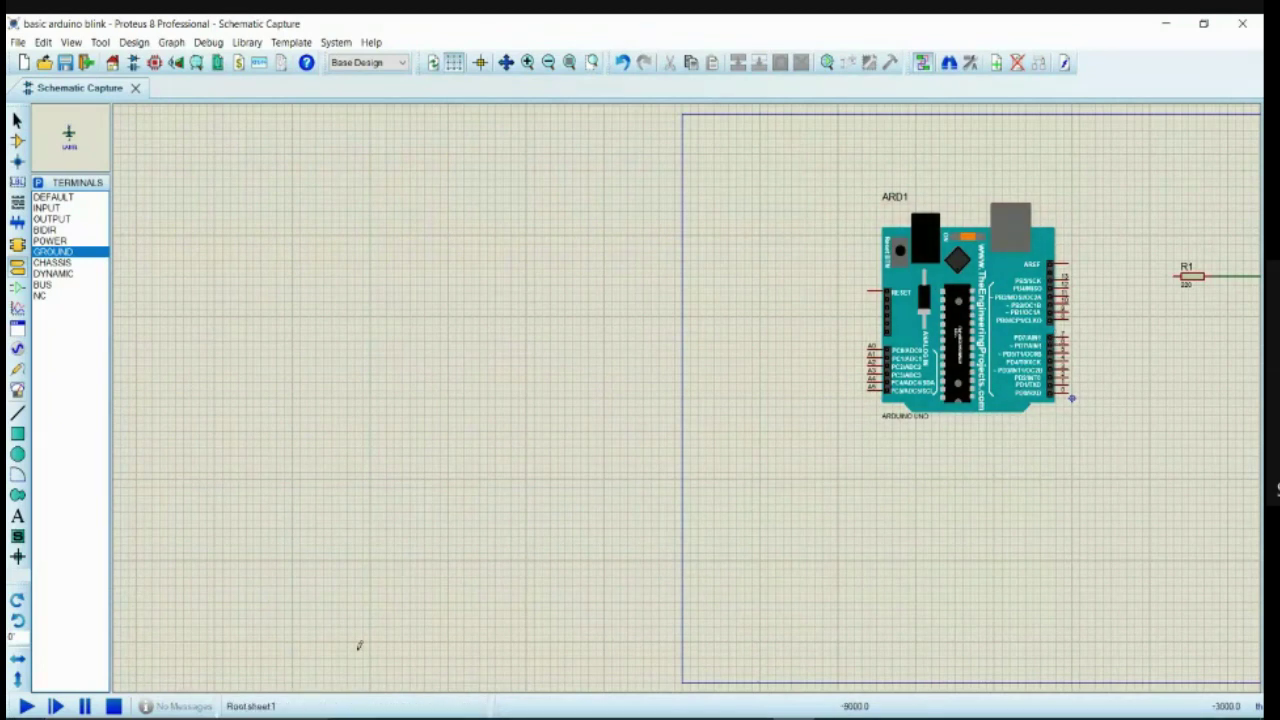
scroll(1074, 480, up, 2)
scroll(994, 263, up, 1)
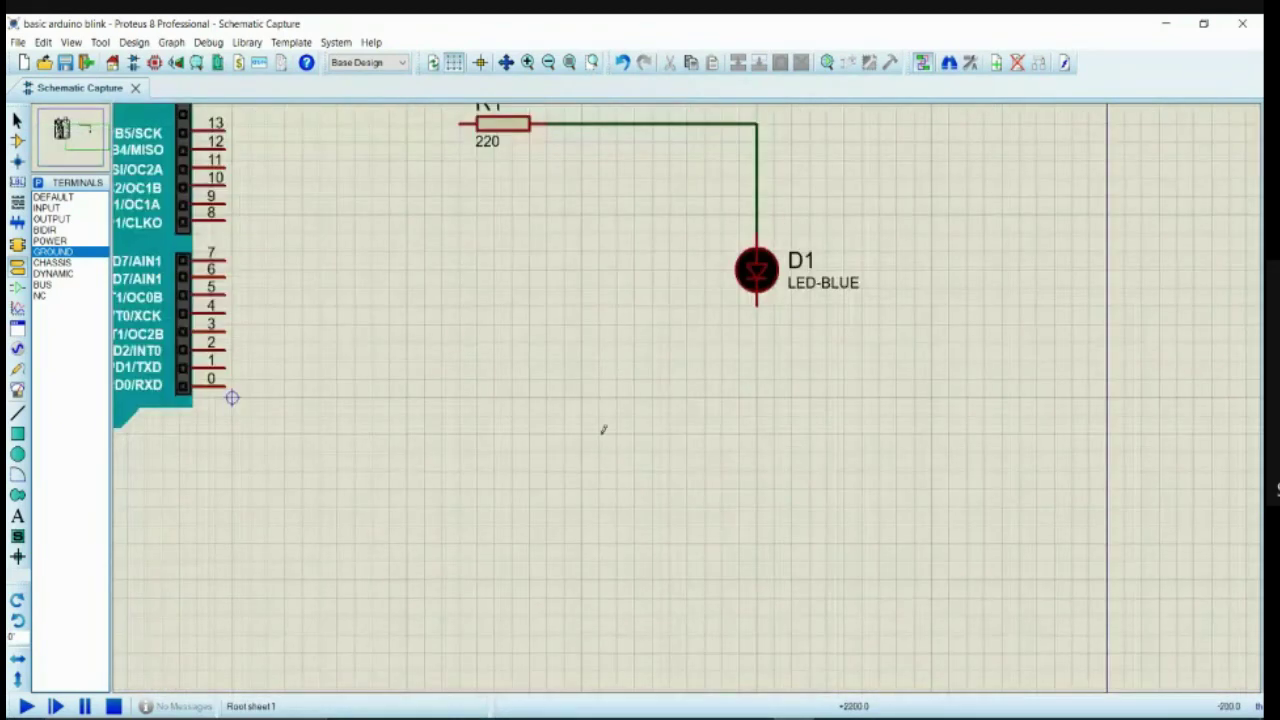
click(757, 432)
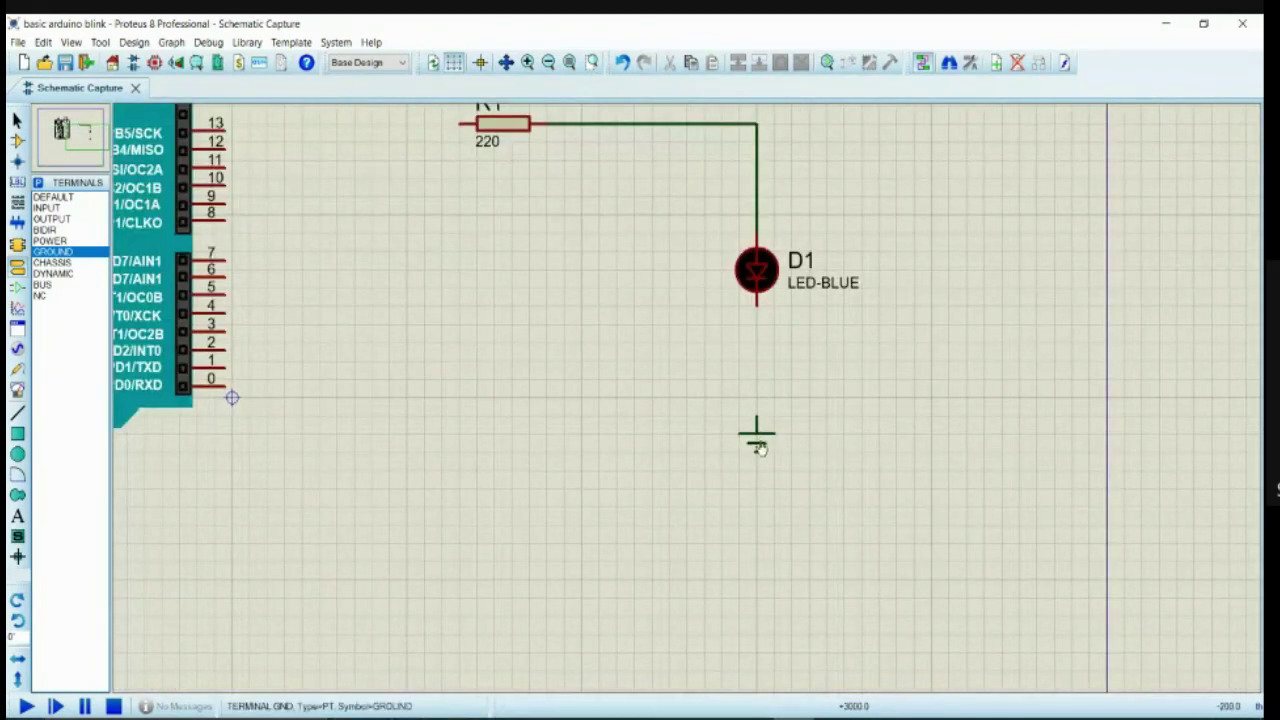
click(758, 305)
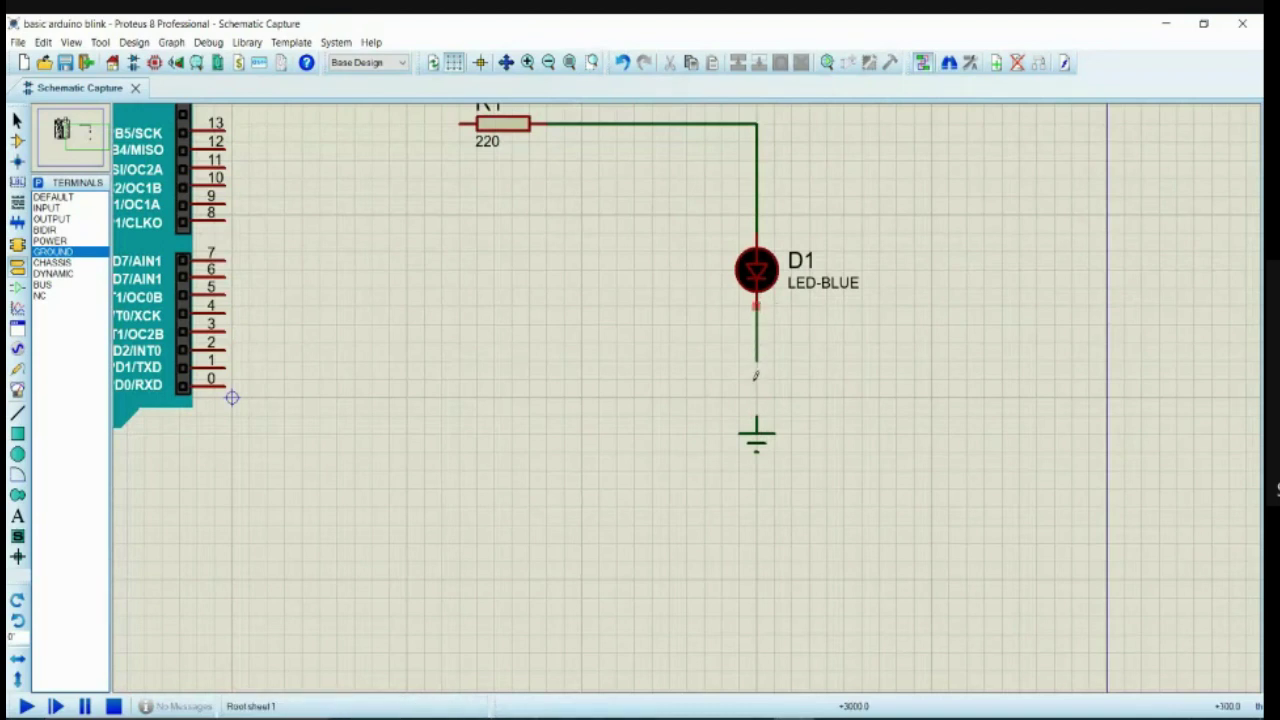
click(750, 415)
scroll(691, 394, down, 3)
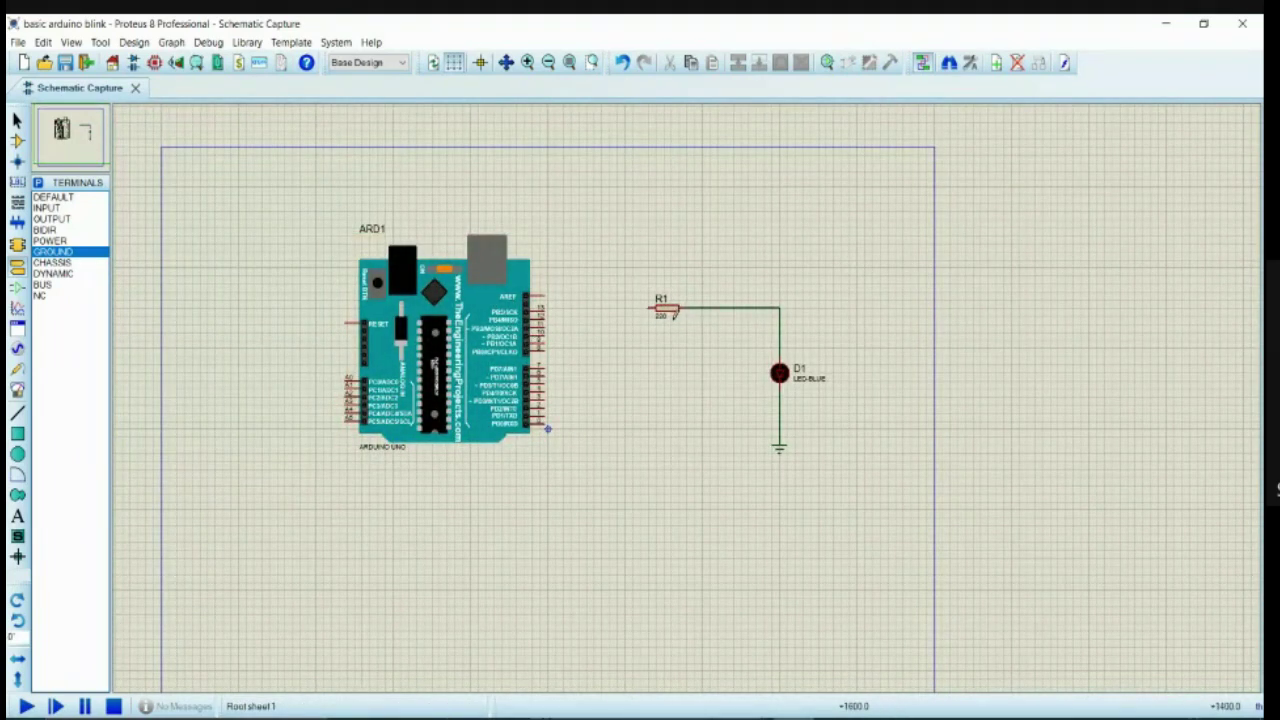
Step: Switch to the Arduino IDE and open the built-in Blink example from 01.Basics in a maximized window
key(super)
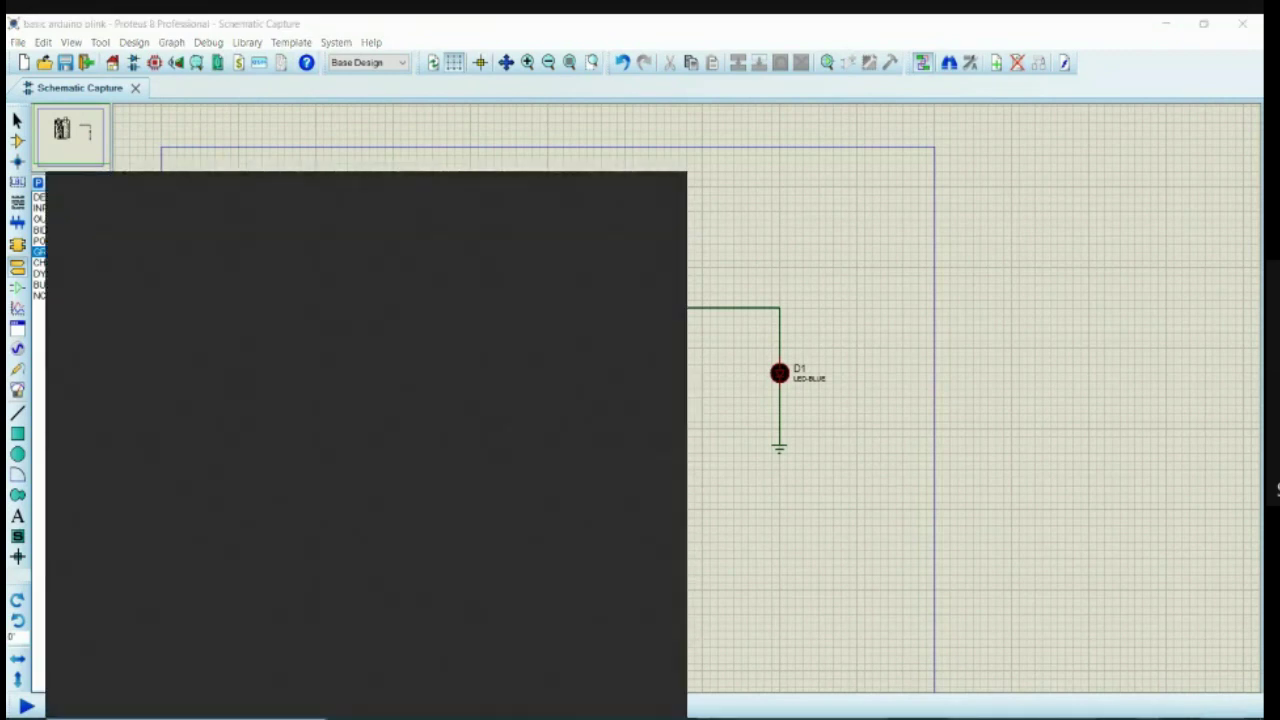
text(a)
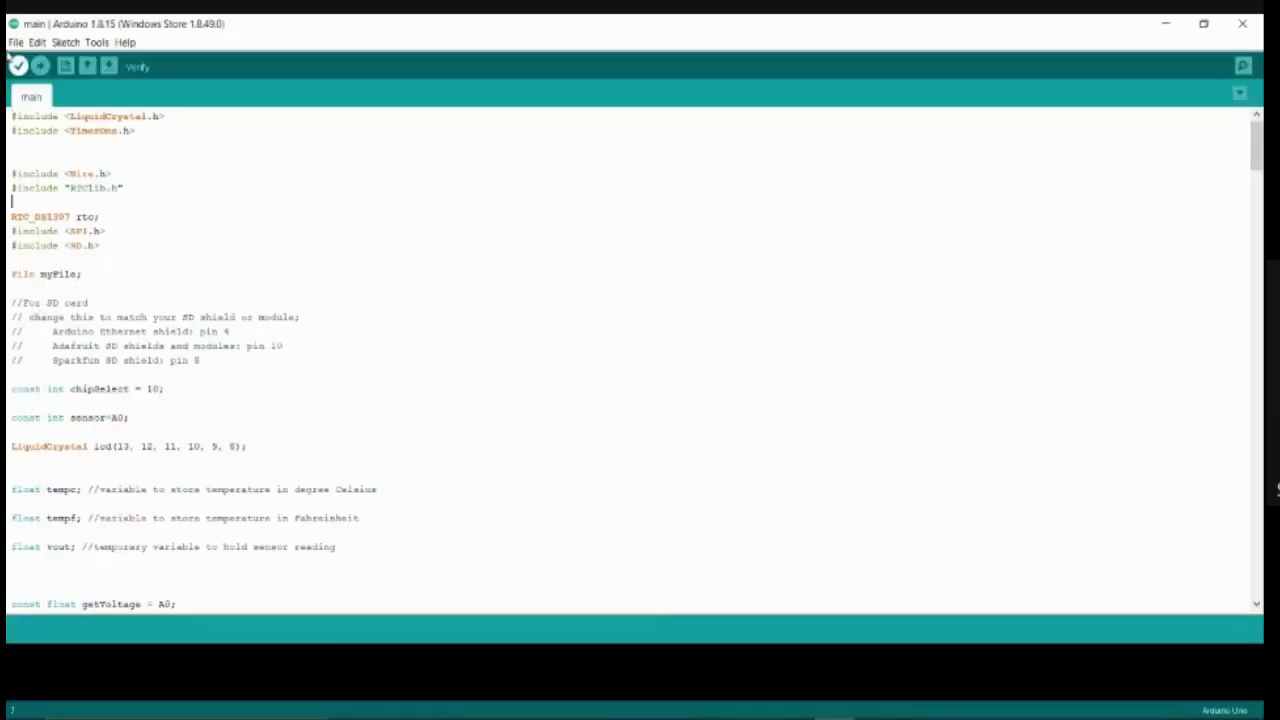
click(15, 43)
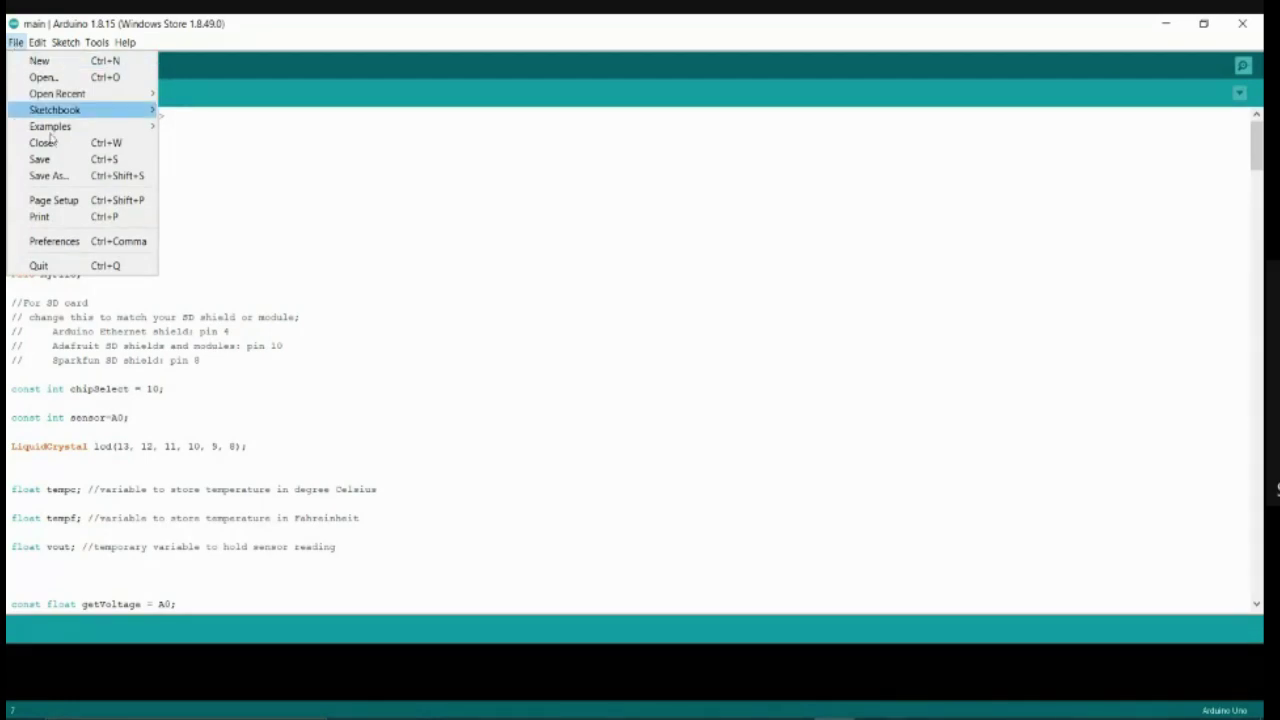
mouse_move(49, 130)
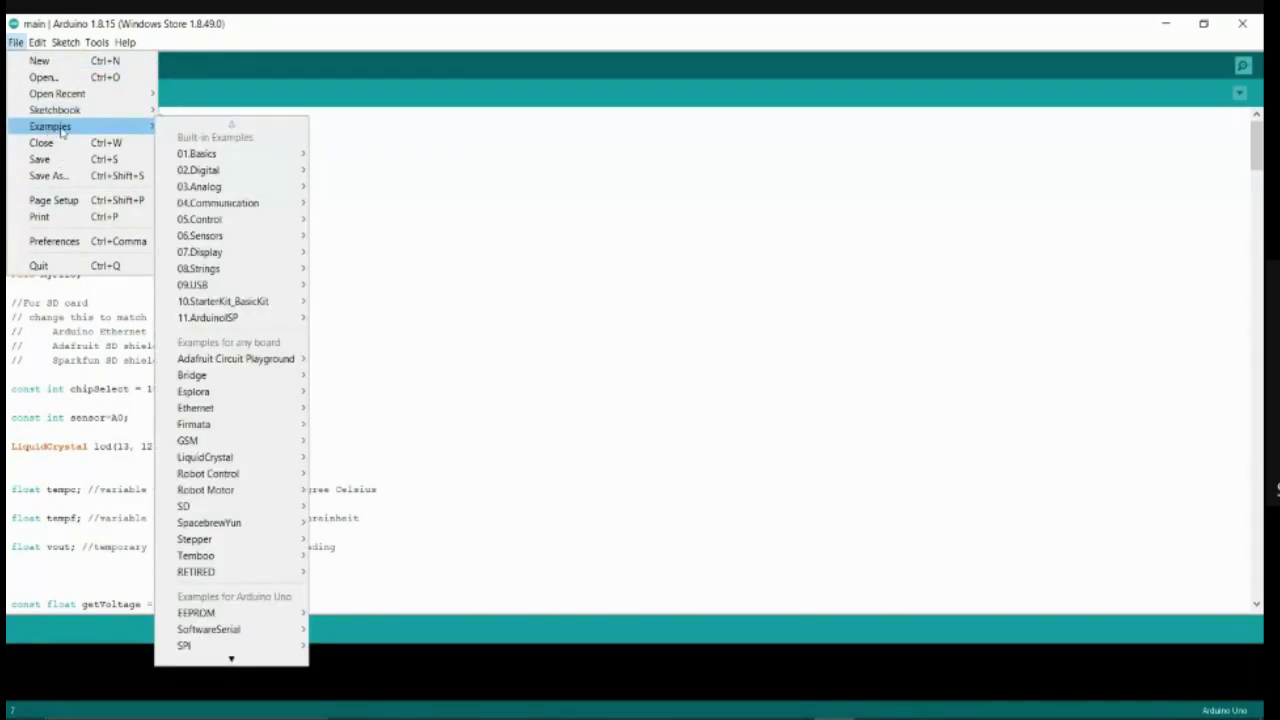
mouse_move(140, 129)
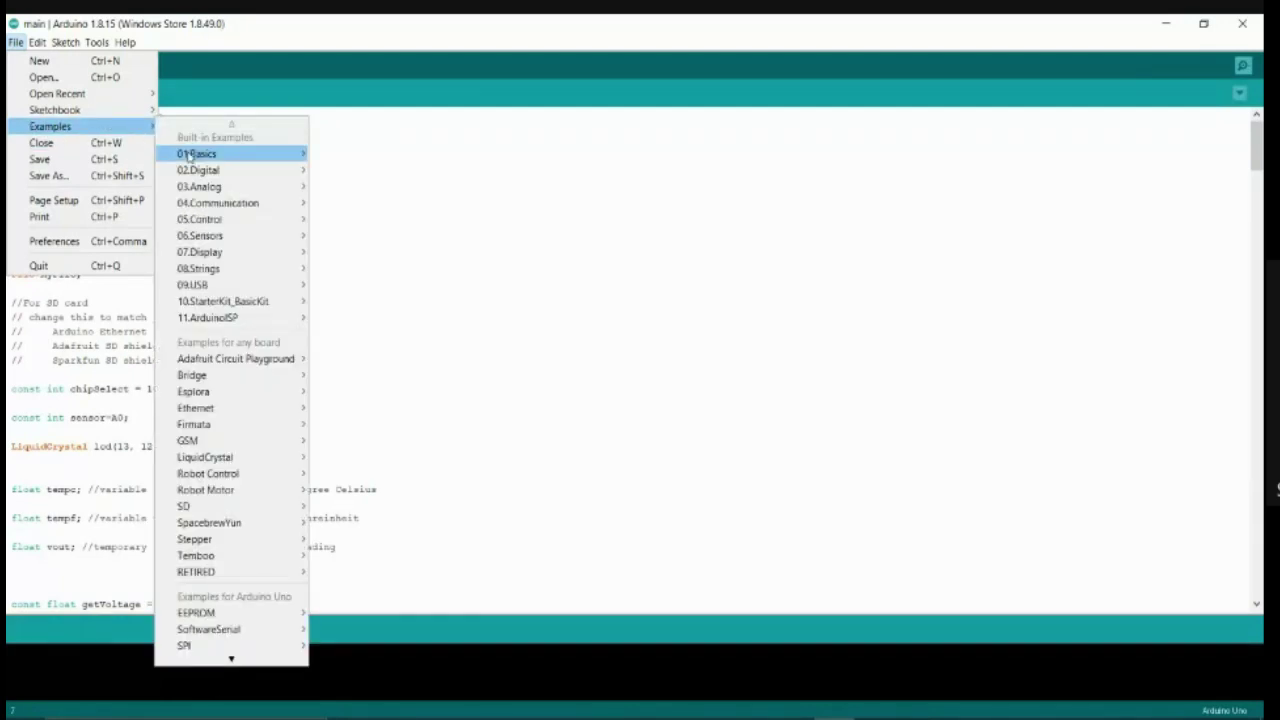
mouse_move(188, 158)
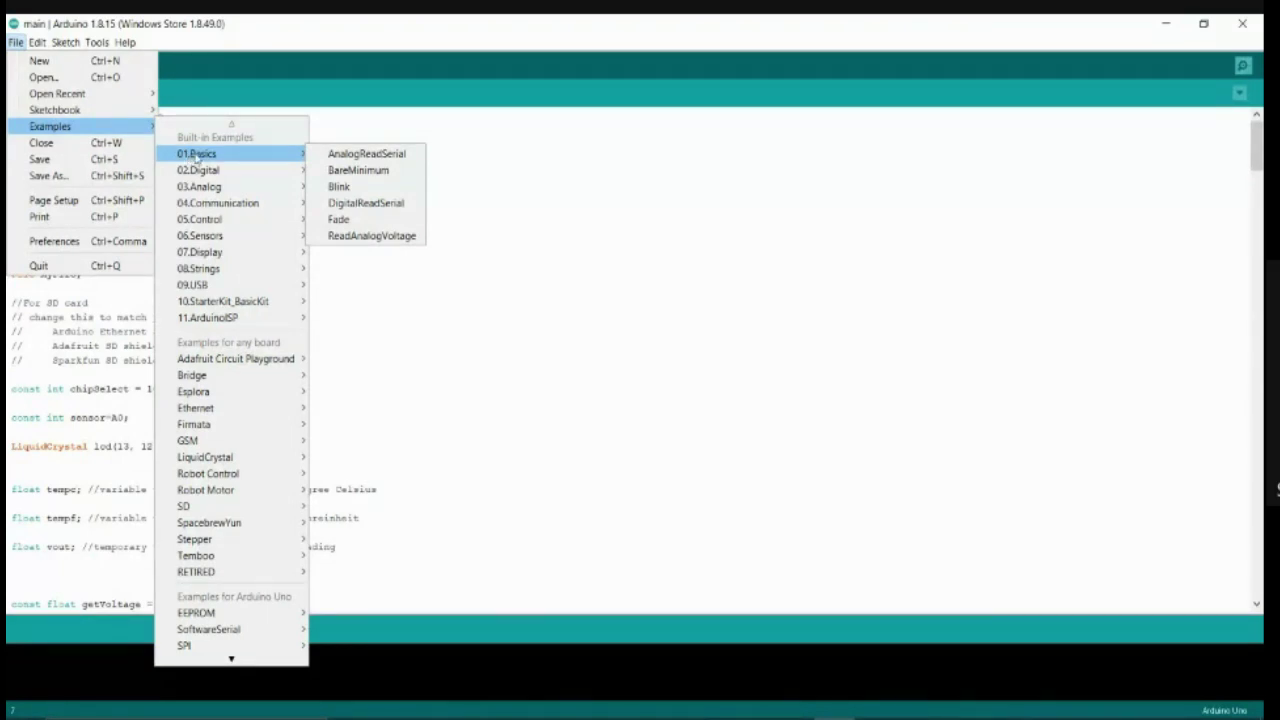
click(336, 186)
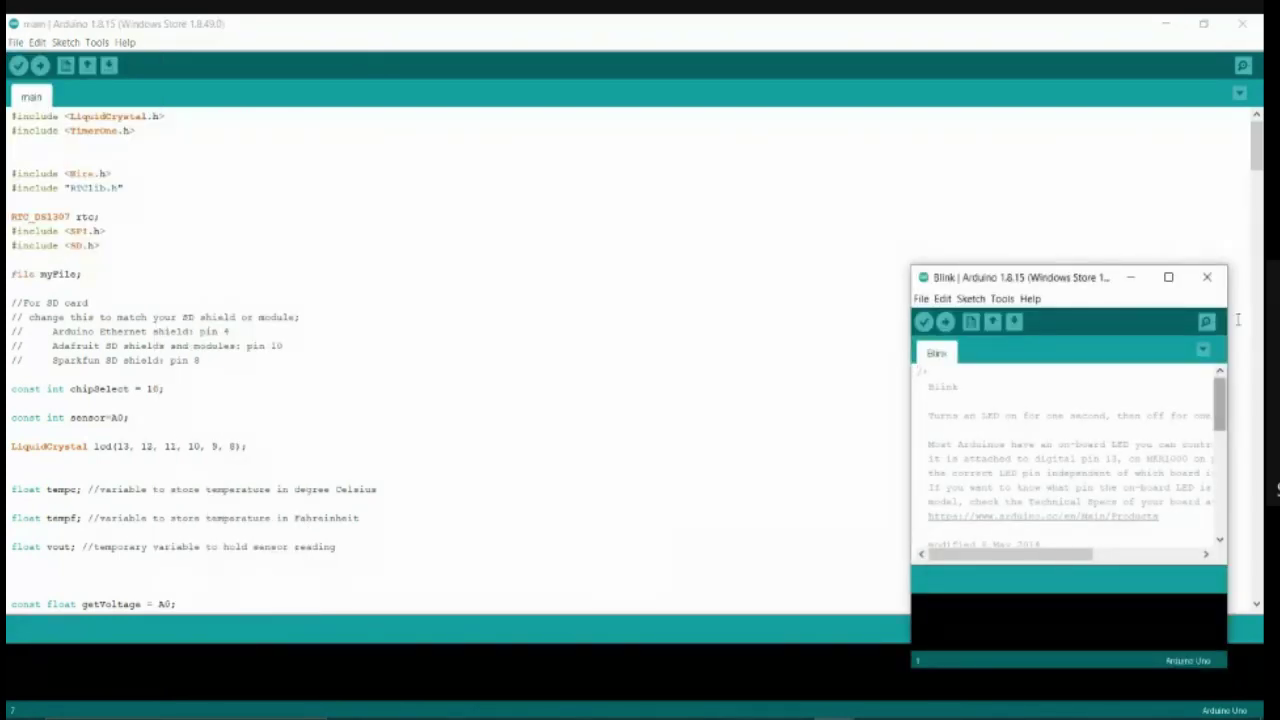
click(1168, 277)
Step: Replace LED_BUILTIN with 13 in the pinMode call of the setup function
scroll(150, 512, down, 1)
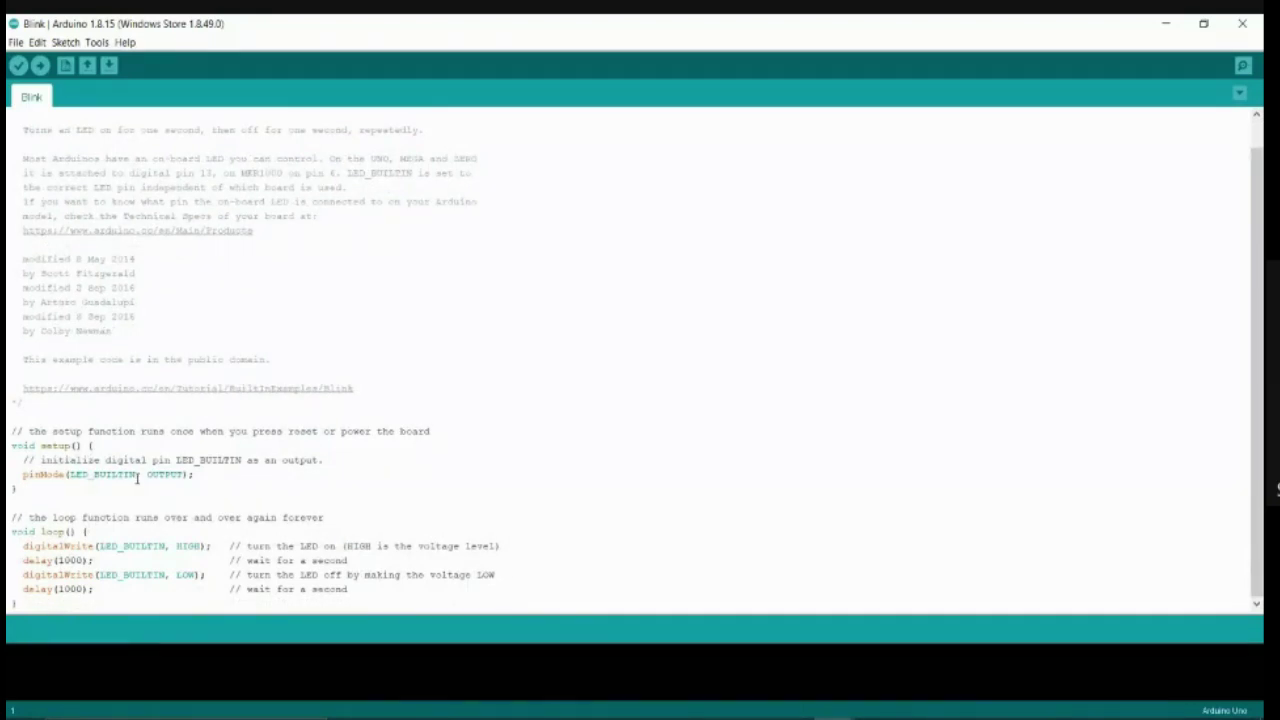
drag(137, 477, 86, 486)
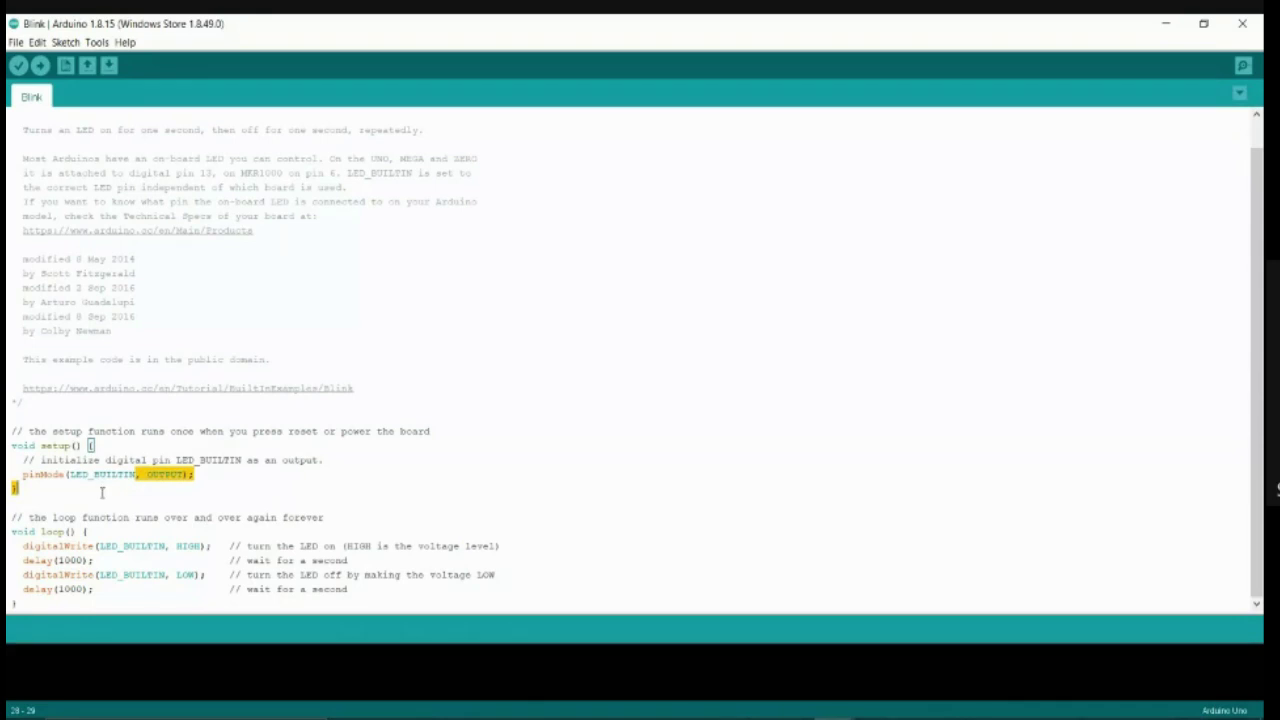
click(103, 490)
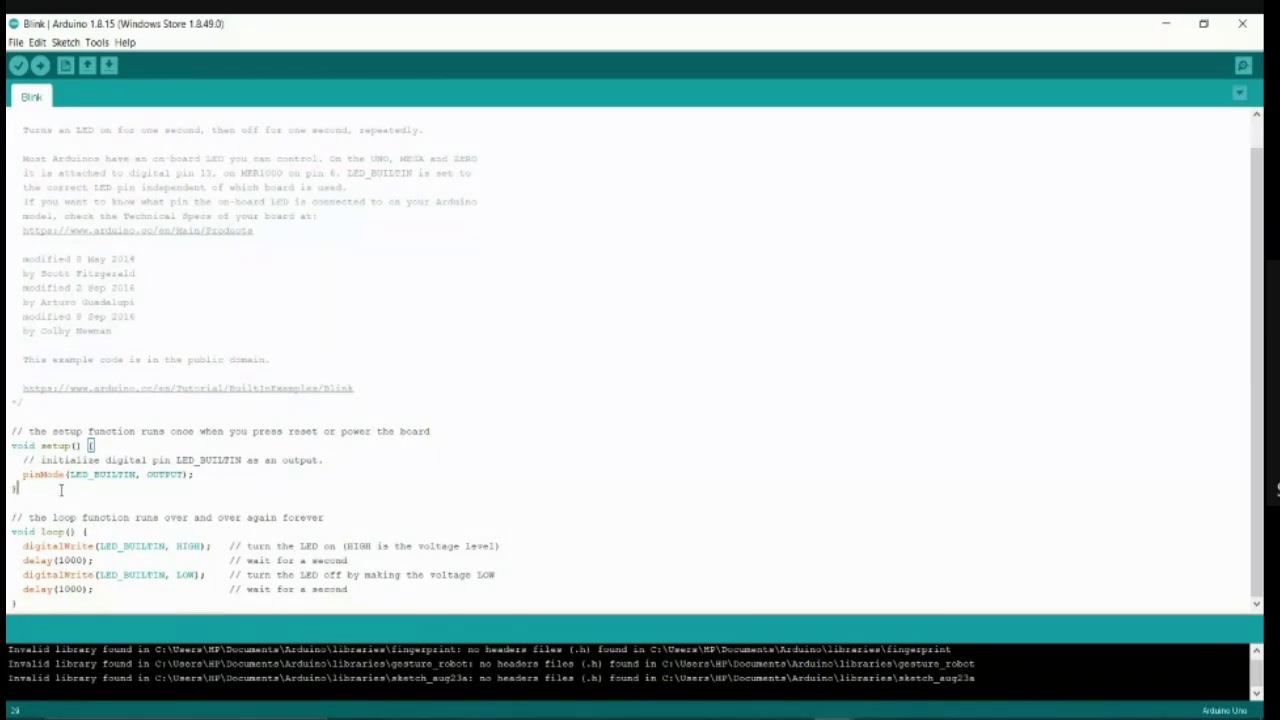
drag(68, 476, 137, 478)
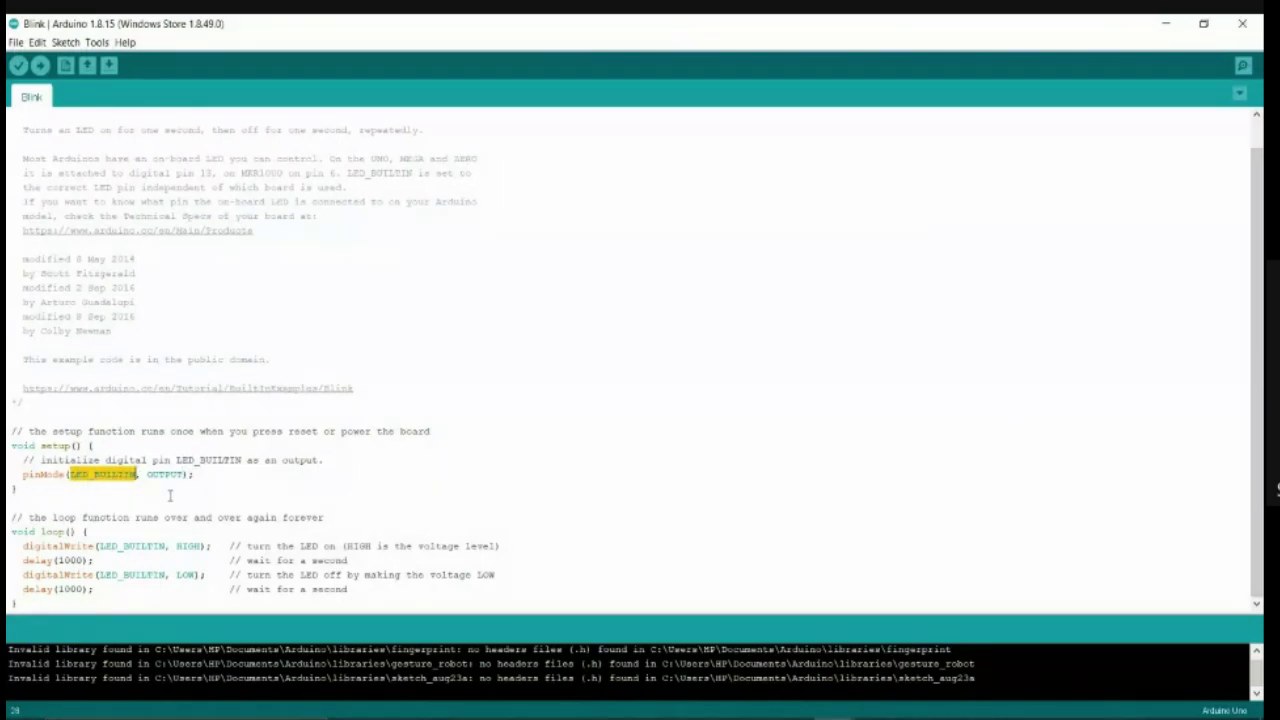
key(BackSpace)
text(1)
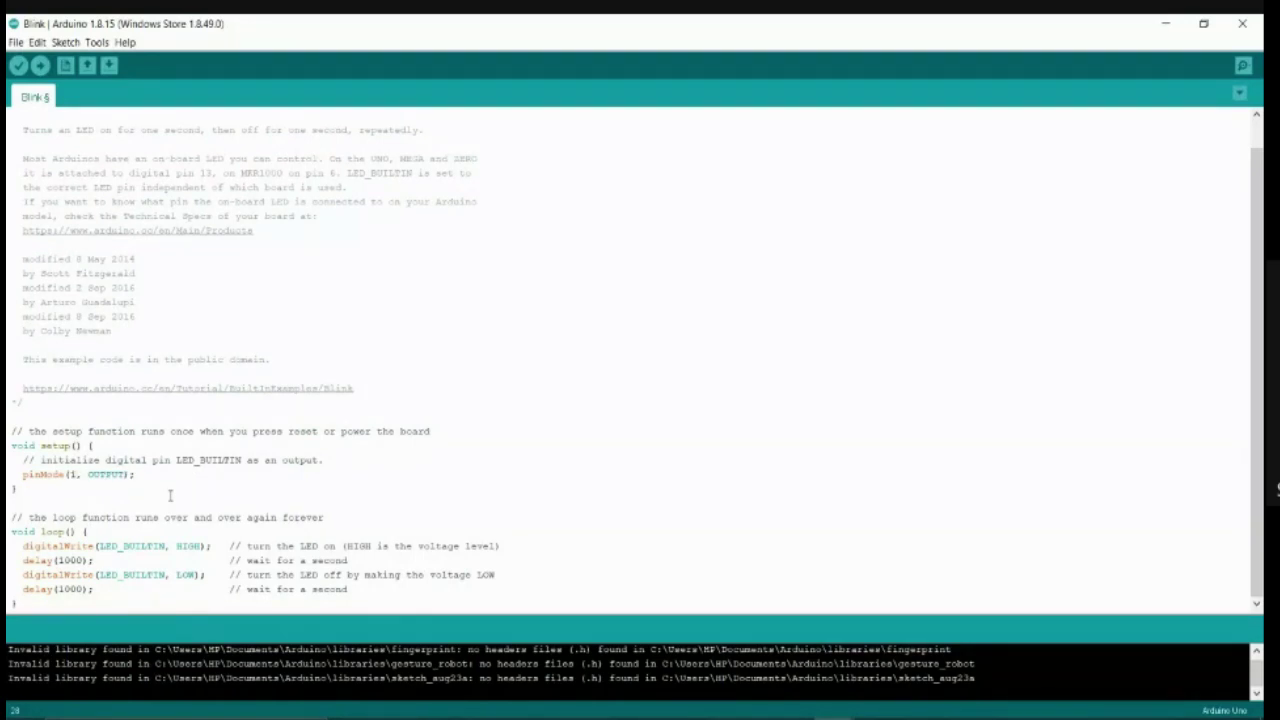
text(3)
Step: Replace LED_BUILTIN with 13 in the digitalWrite call that sets the pin HIGH
drag(95, 546, 166, 546)
click(102, 561)
key(BackSpace)
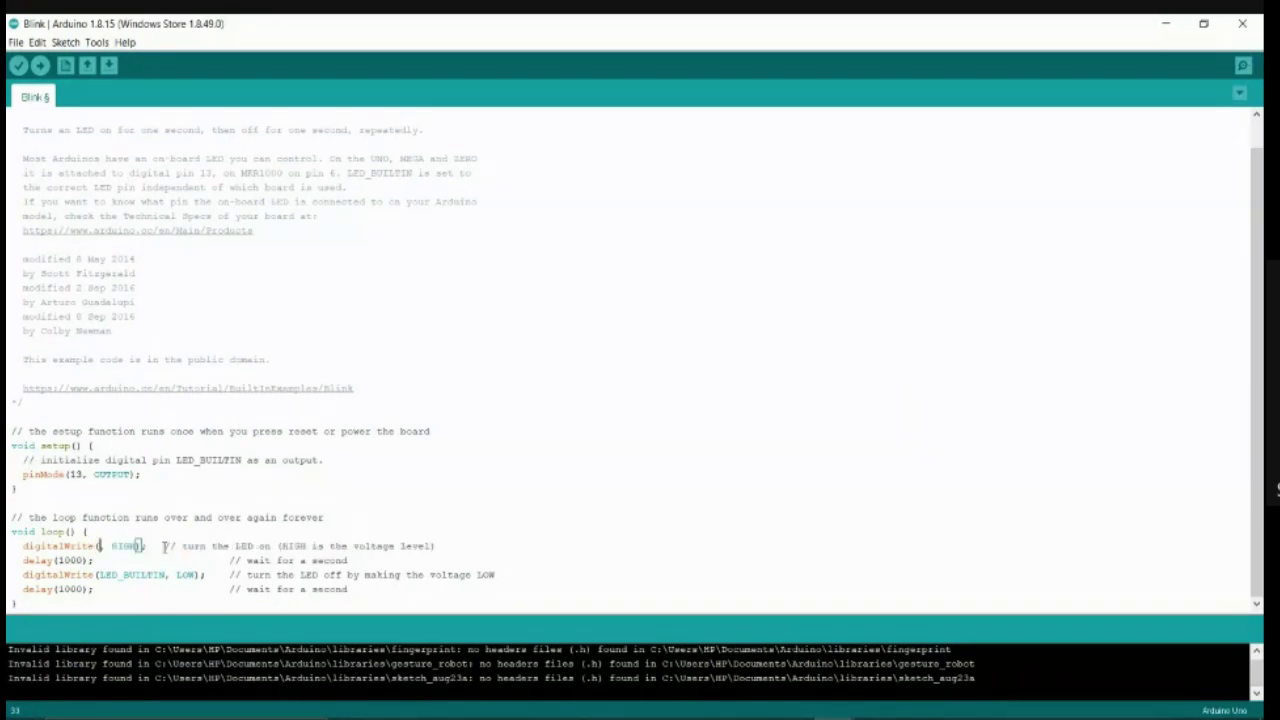
text(13)
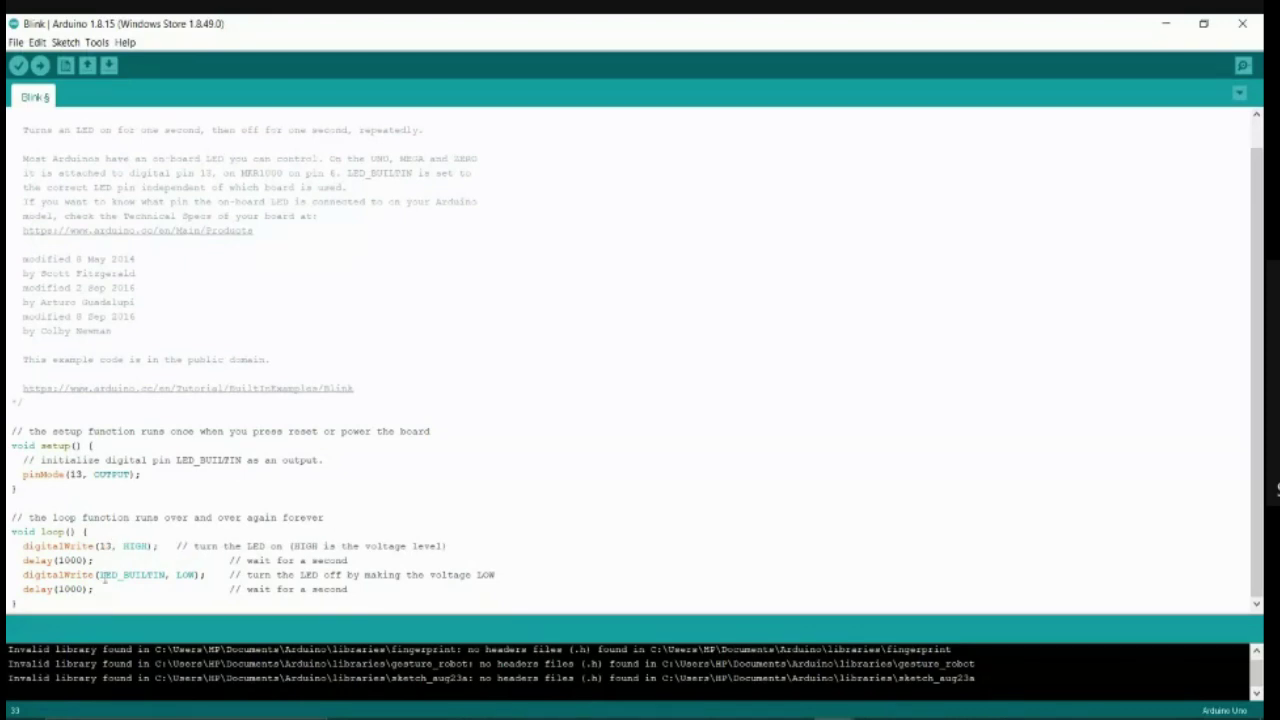
Step: Replace LED_BUILTIN with 13 in the digitalWrite call that sets the pin LOW
click(100, 575)
drag(167, 573, 98, 578)
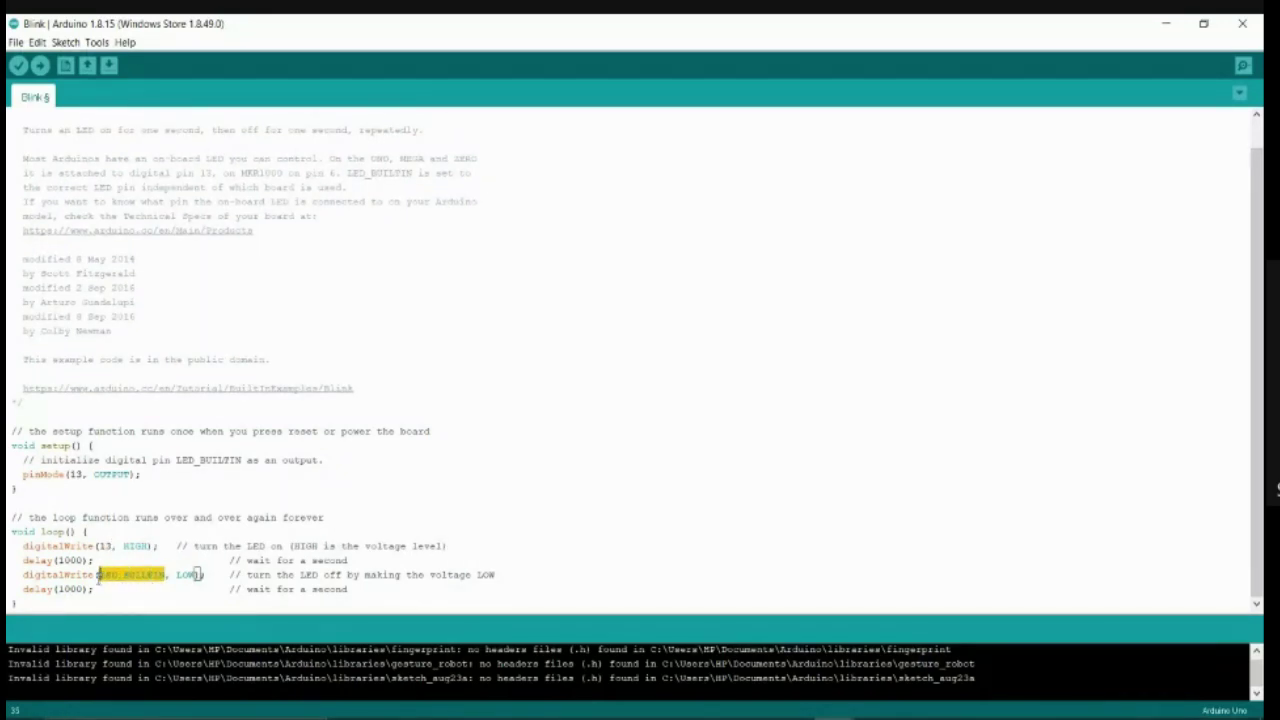
key(BackSpace)
text(13)
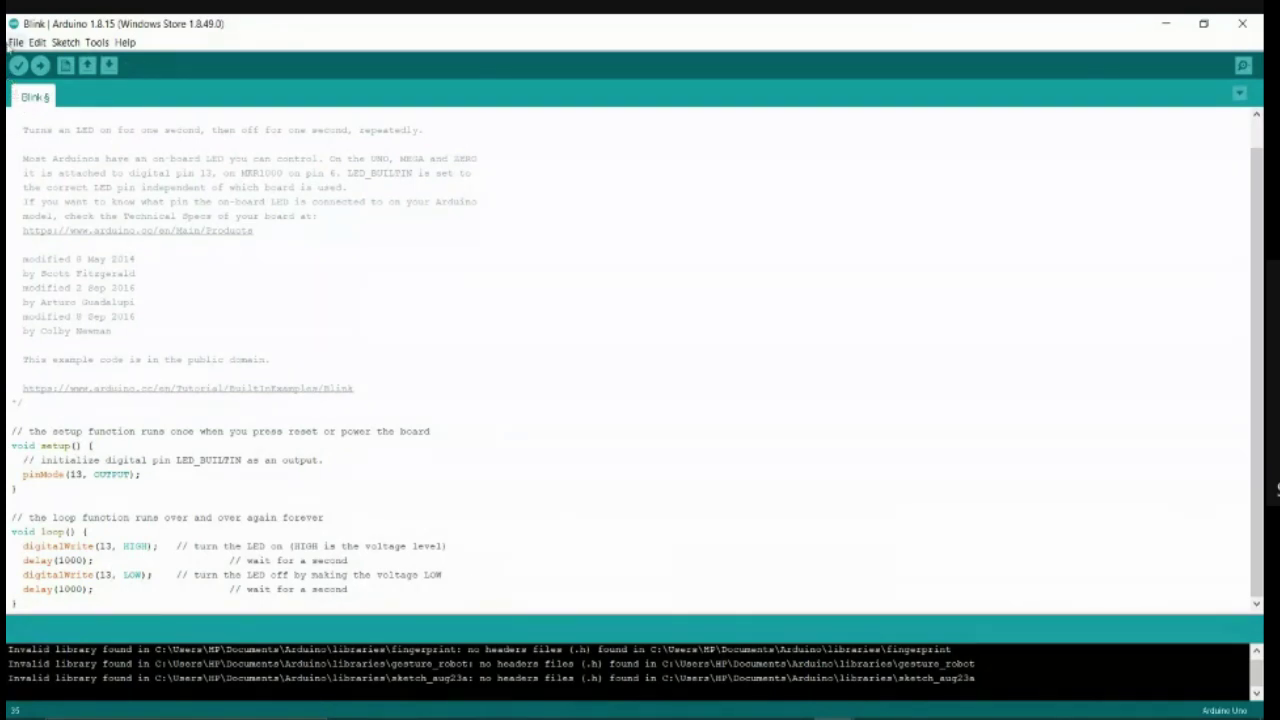
Step: Make sure verbose output during compilation is enabled in the Arduino IDE preferences and accept the settings
click(13, 44)
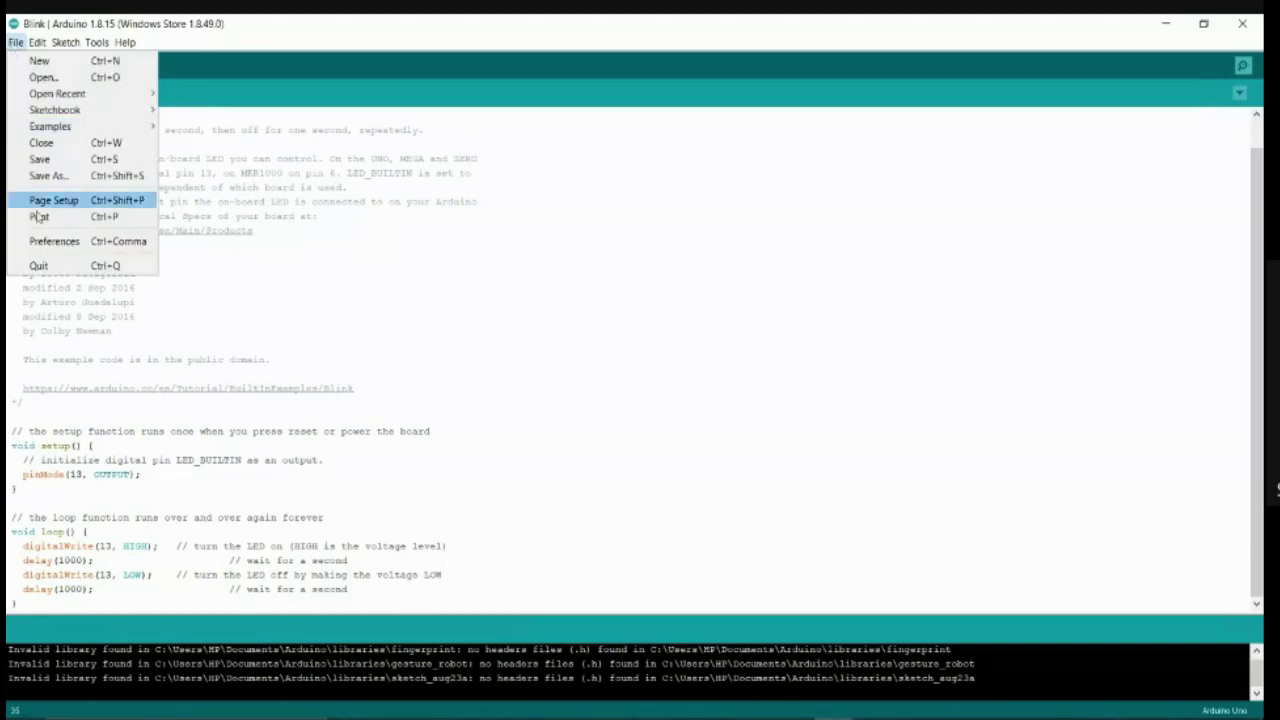
click(50, 243)
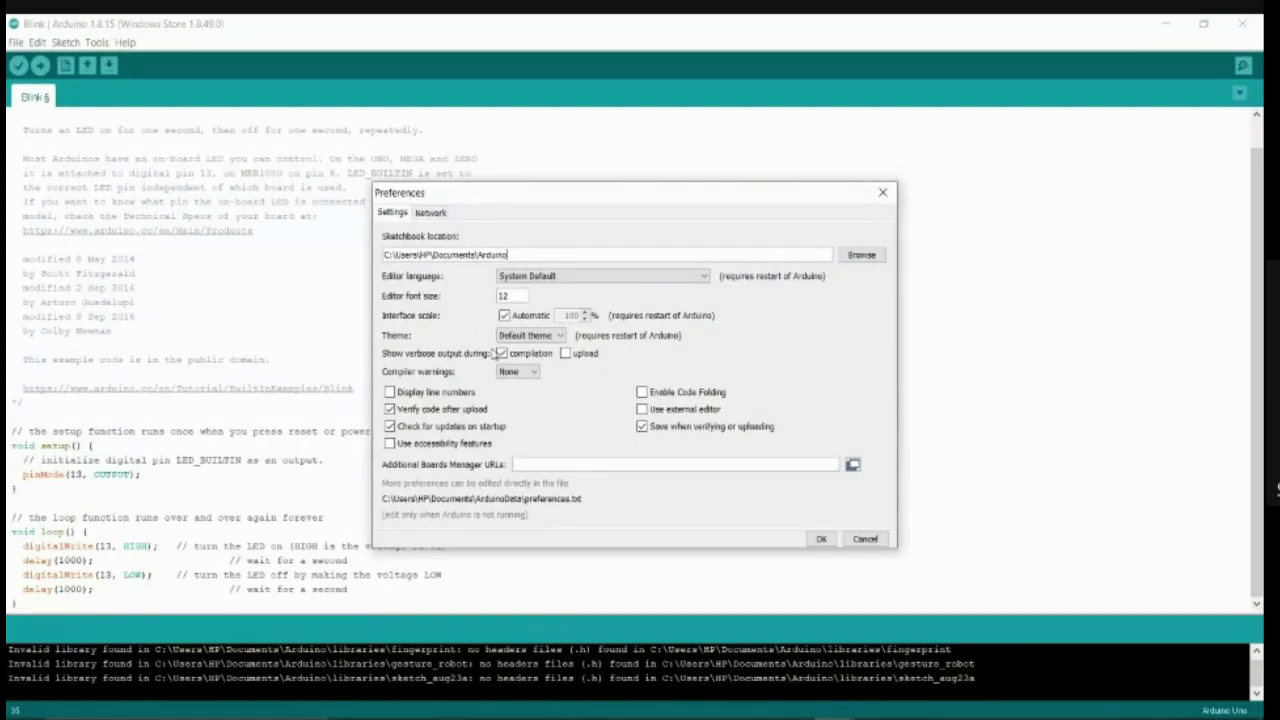
click(501, 356)
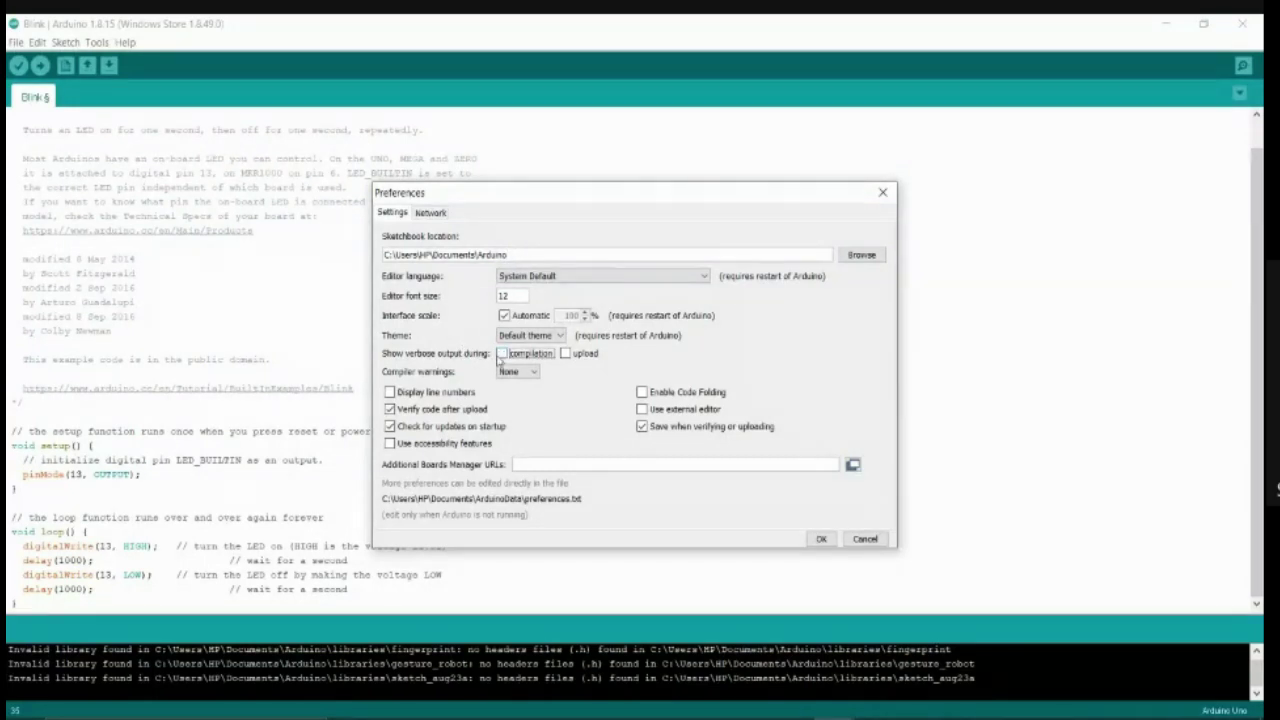
click(501, 354)
click(820, 539)
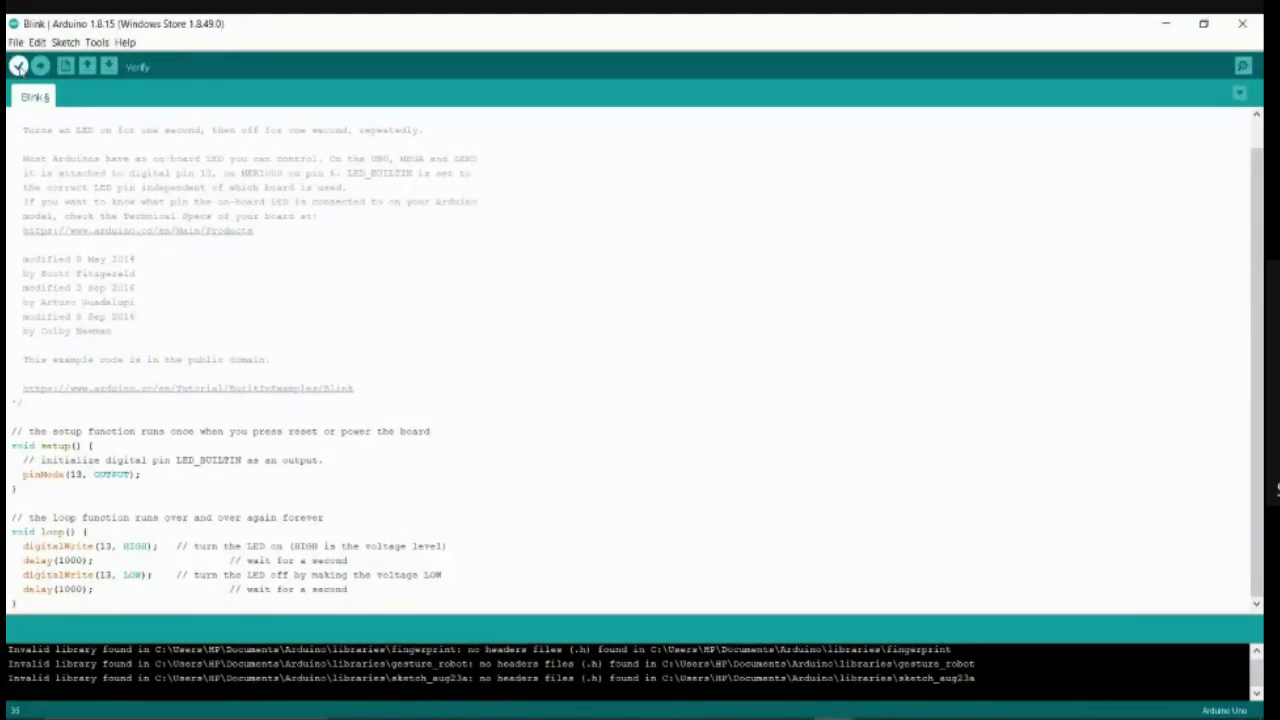
Step: Compile the Blink sketch and copy the full path of Blink.ino.hex from the compiler output
click(18, 66)
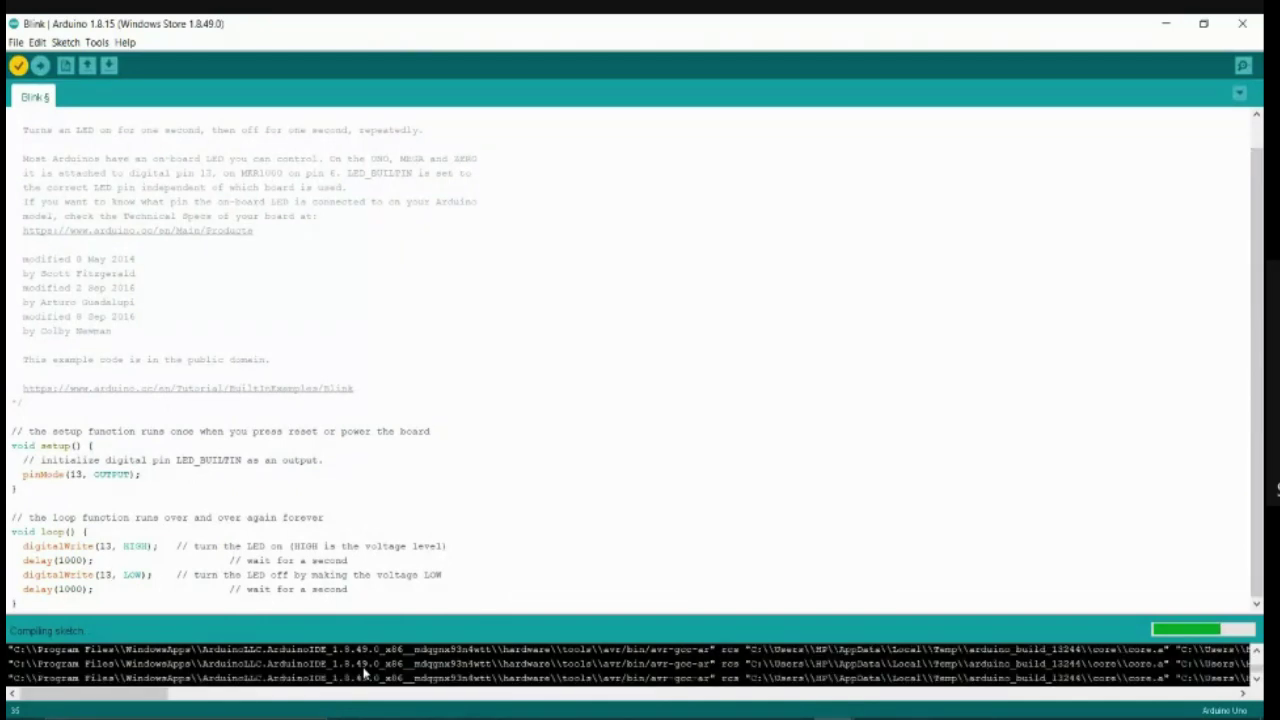
drag(449, 609, 528, 300)
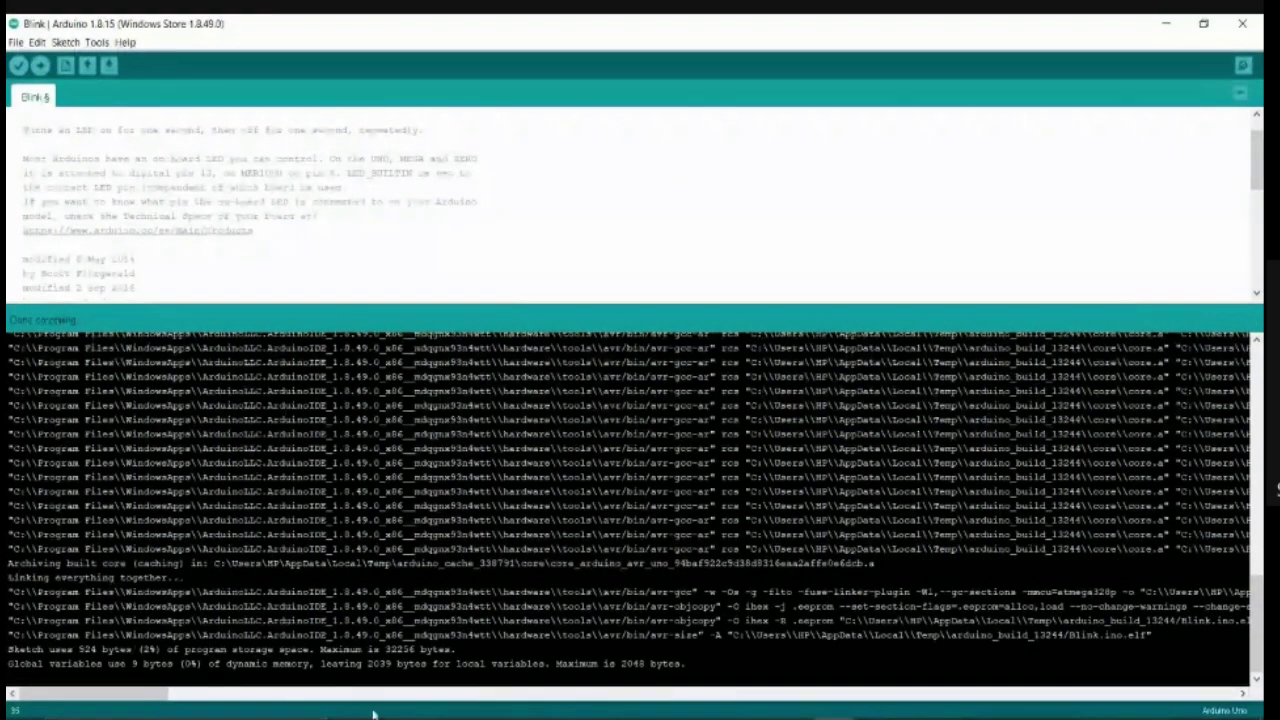
drag(152, 694, 249, 695)
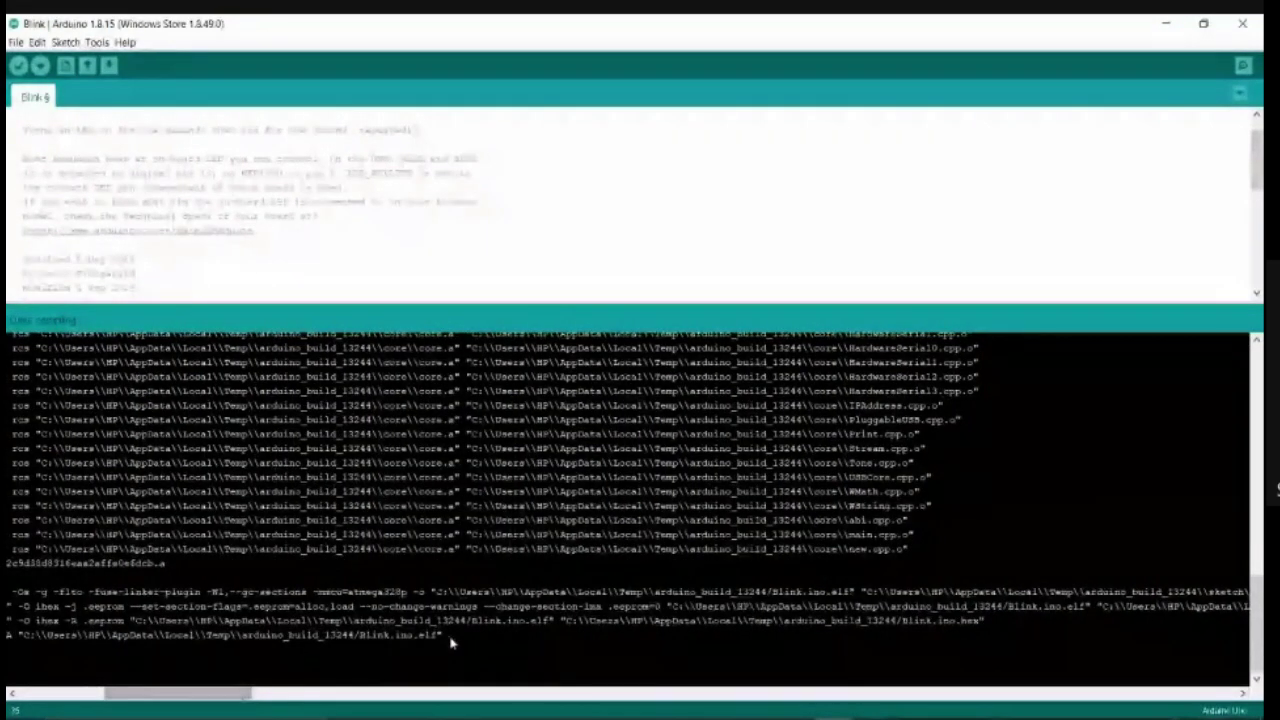
drag(564, 621, 971, 622)
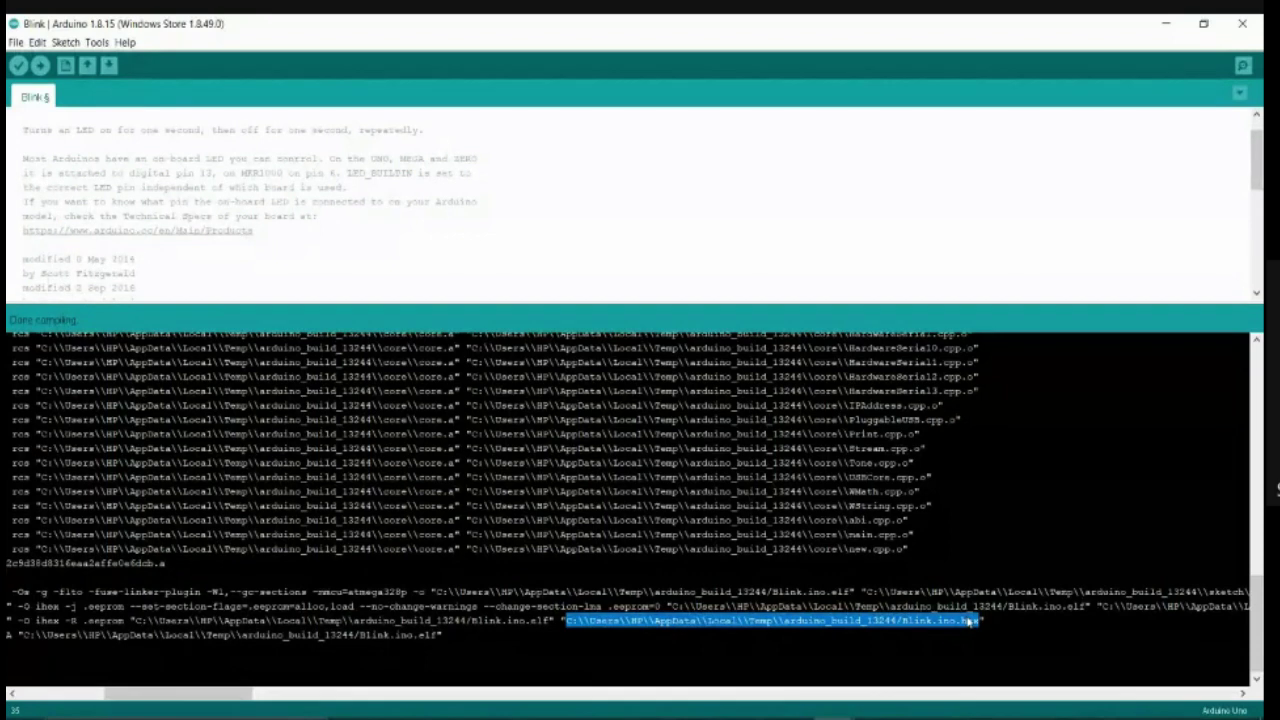
drag(971, 622, 975, 612)
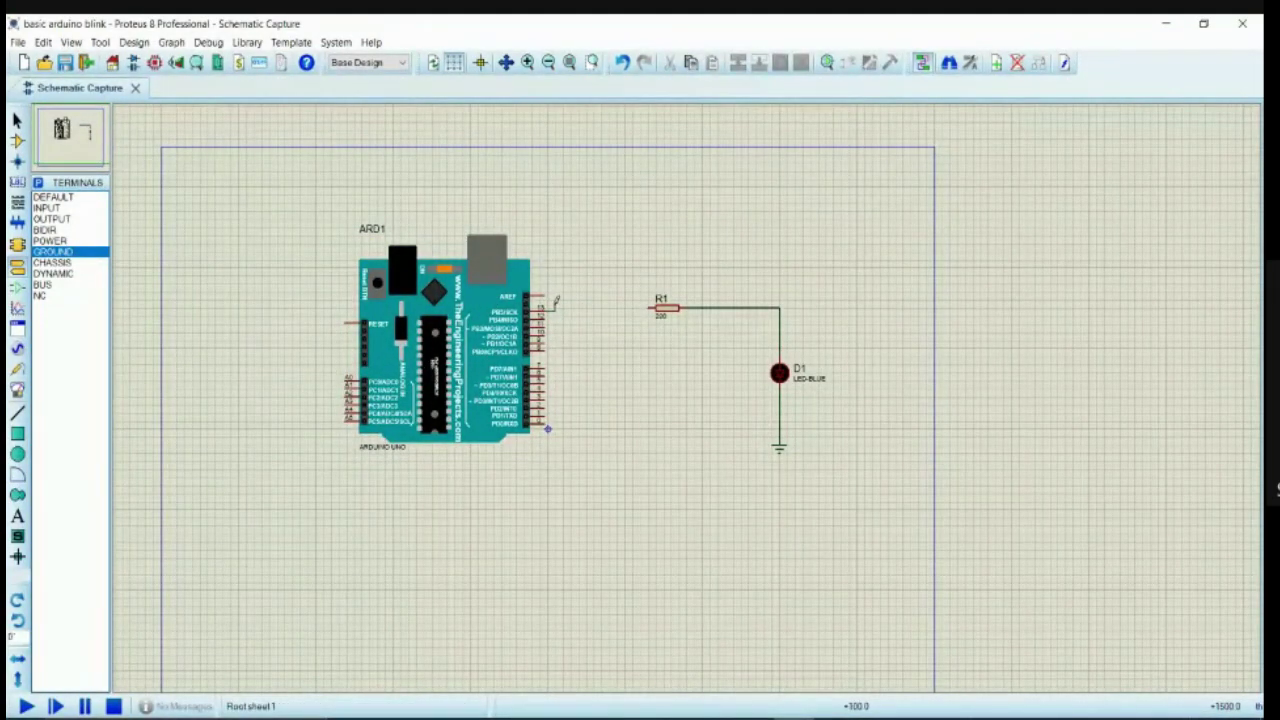
Step: Switch back to Proteus and wire Arduino pin 13 to the free end of resistor R1
click(548, 307)
click(648, 307)
Step: Set the copied arduino_build_13244/Blink.ino.hex path as the program file of Arduino ARD1 and run the simulation
double_click(481, 372)
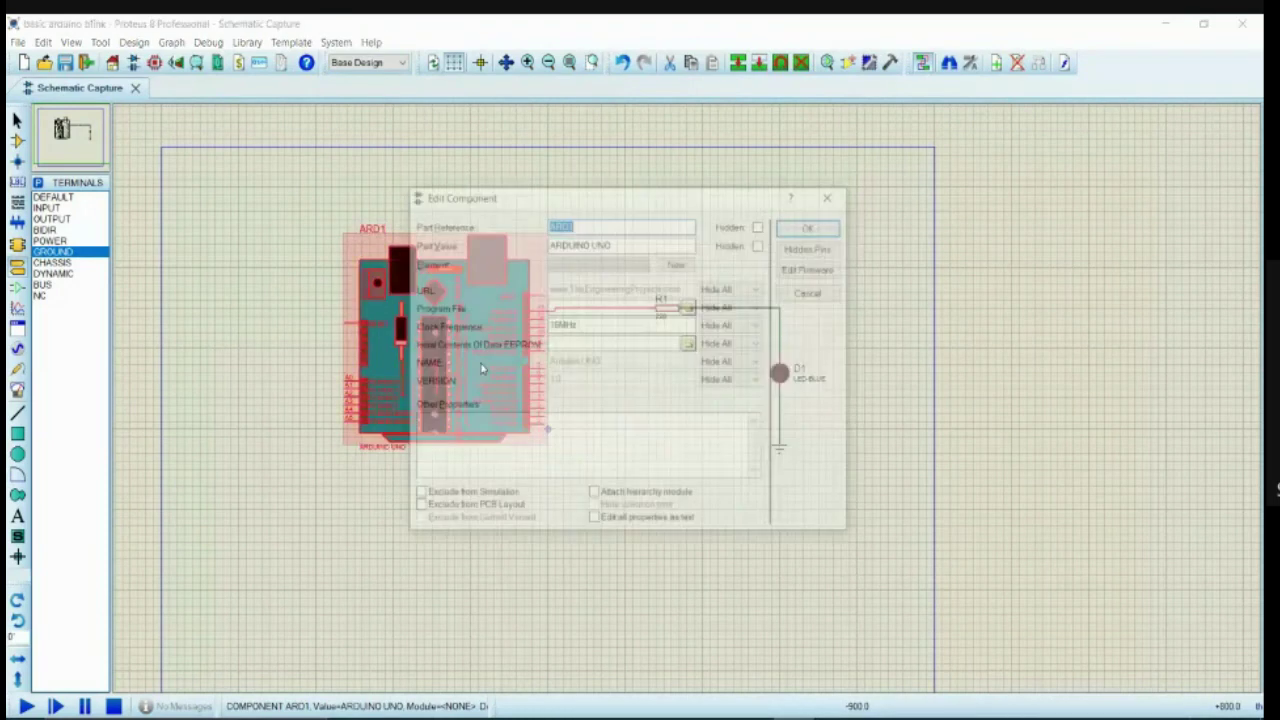
click(556, 307)
text(arduino_build_13244/Blink.ino.hex)
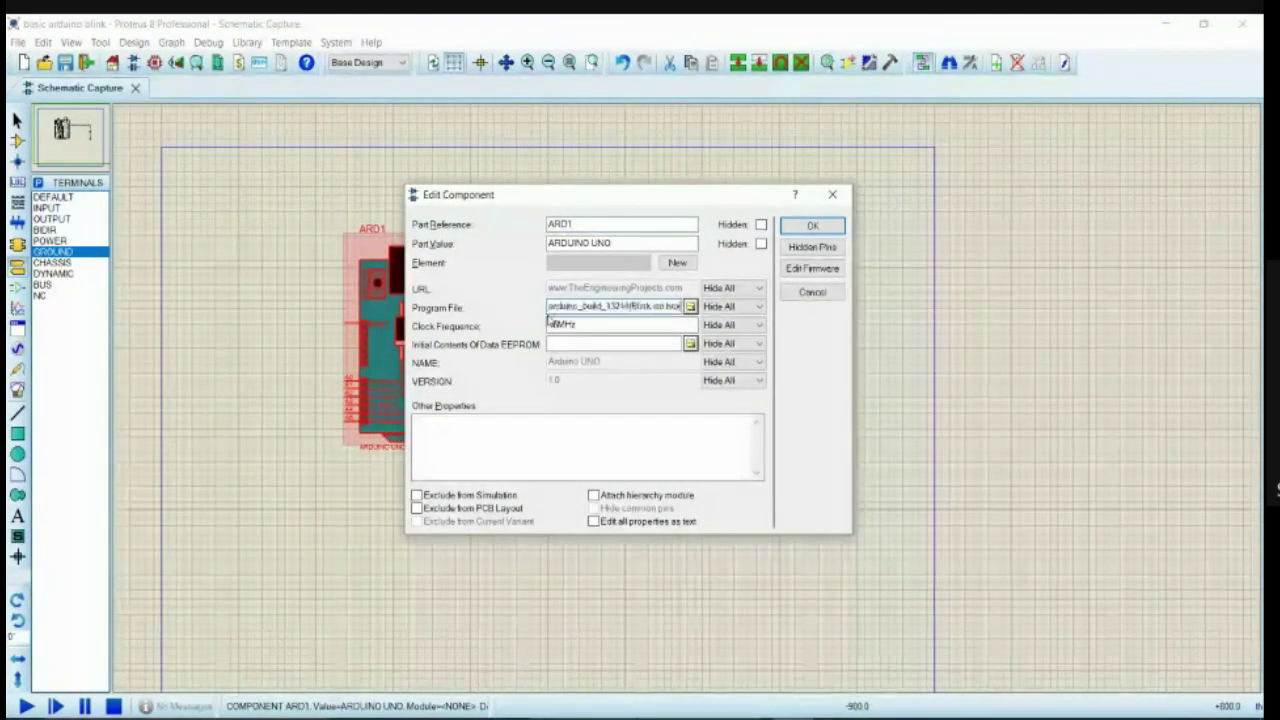
click(790, 229)
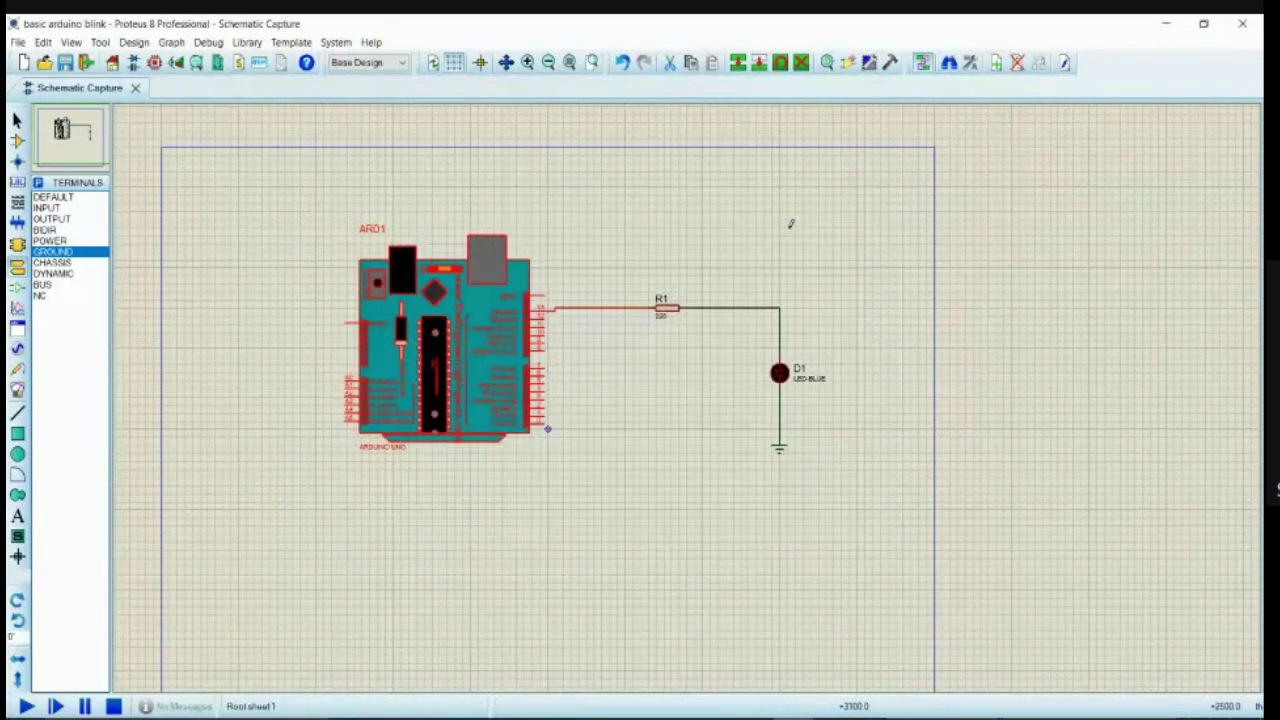
click(26, 706)
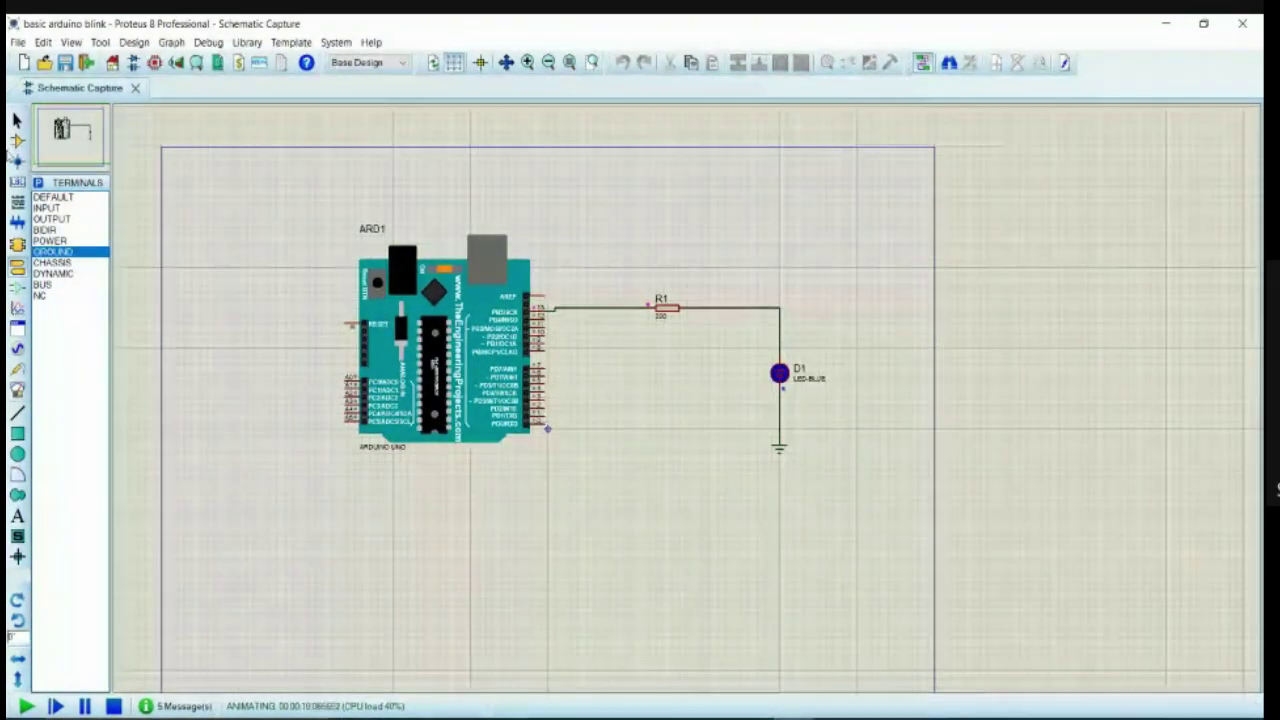
Step: Open the servomotor project from Documents without saving the changes to the current project
click(18, 42)
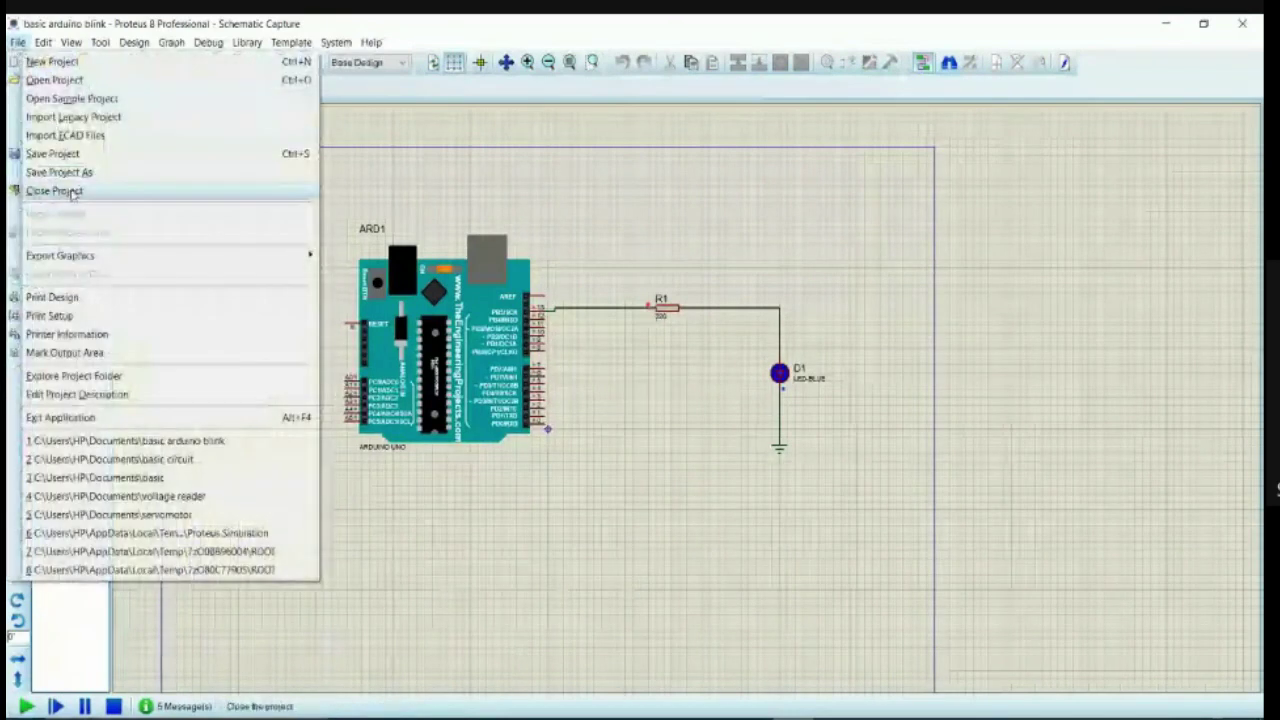
click(50, 80)
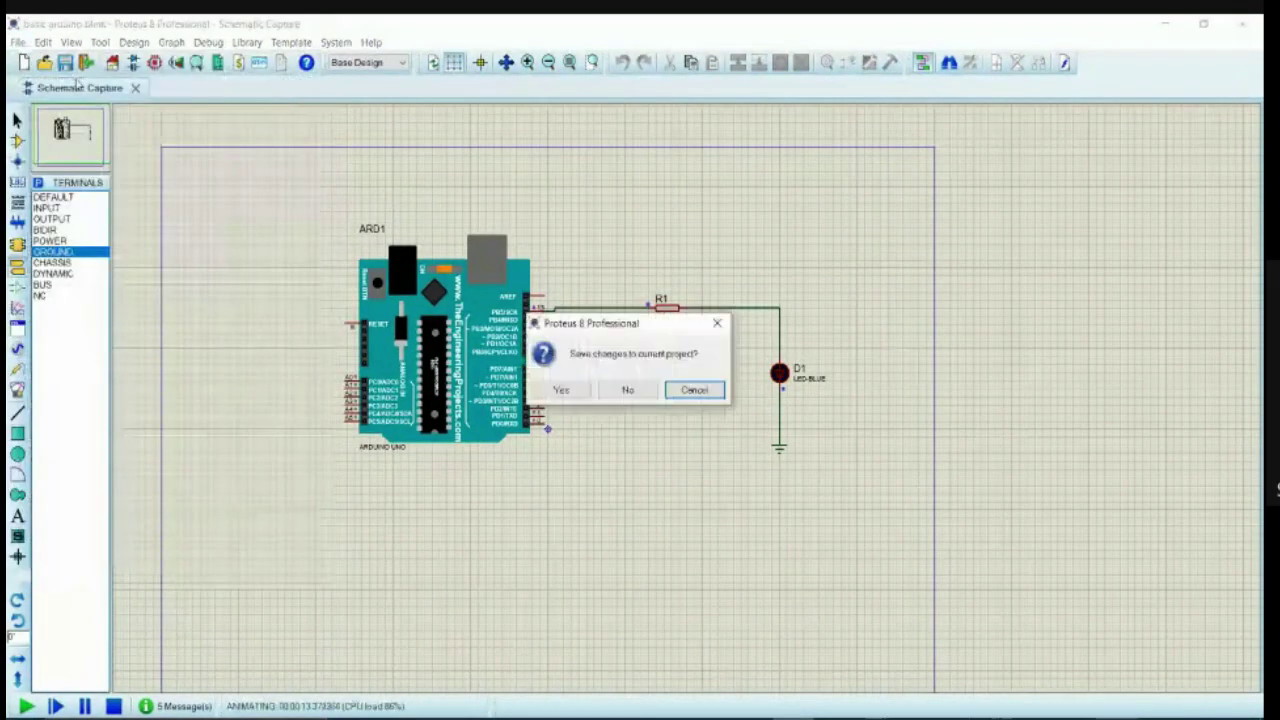
click(627, 390)
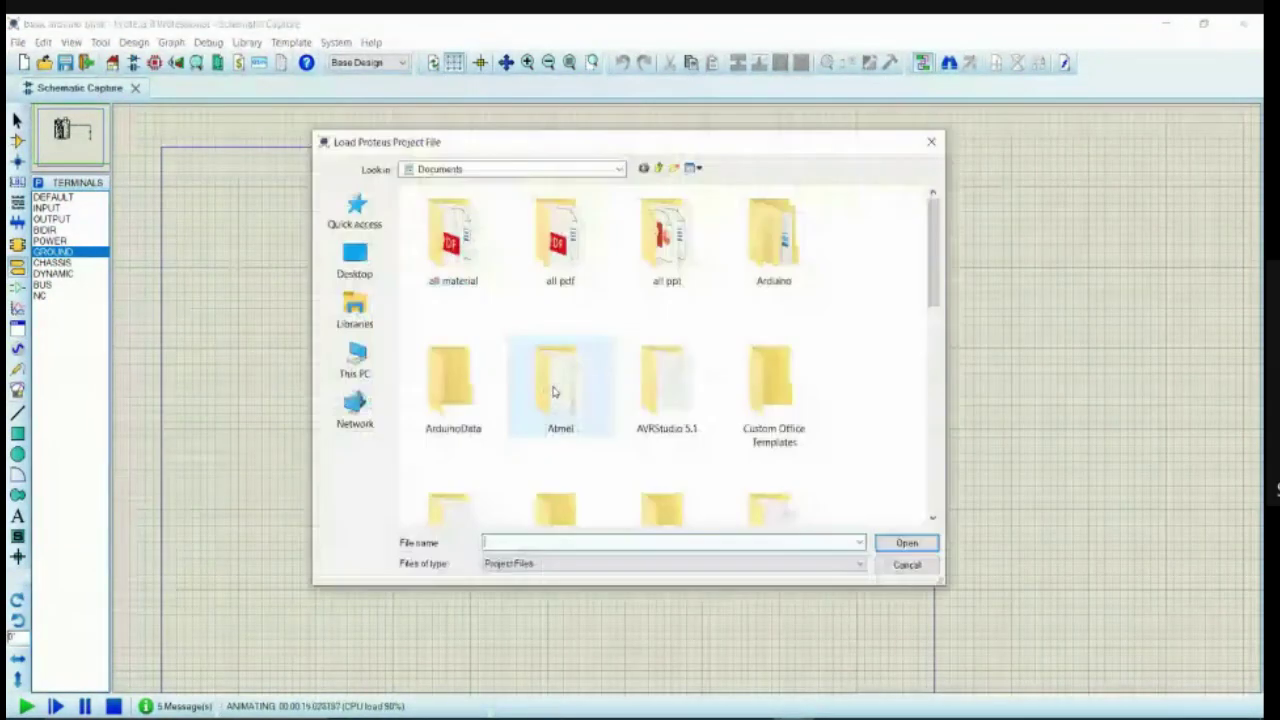
scroll(609, 451, down, 10)
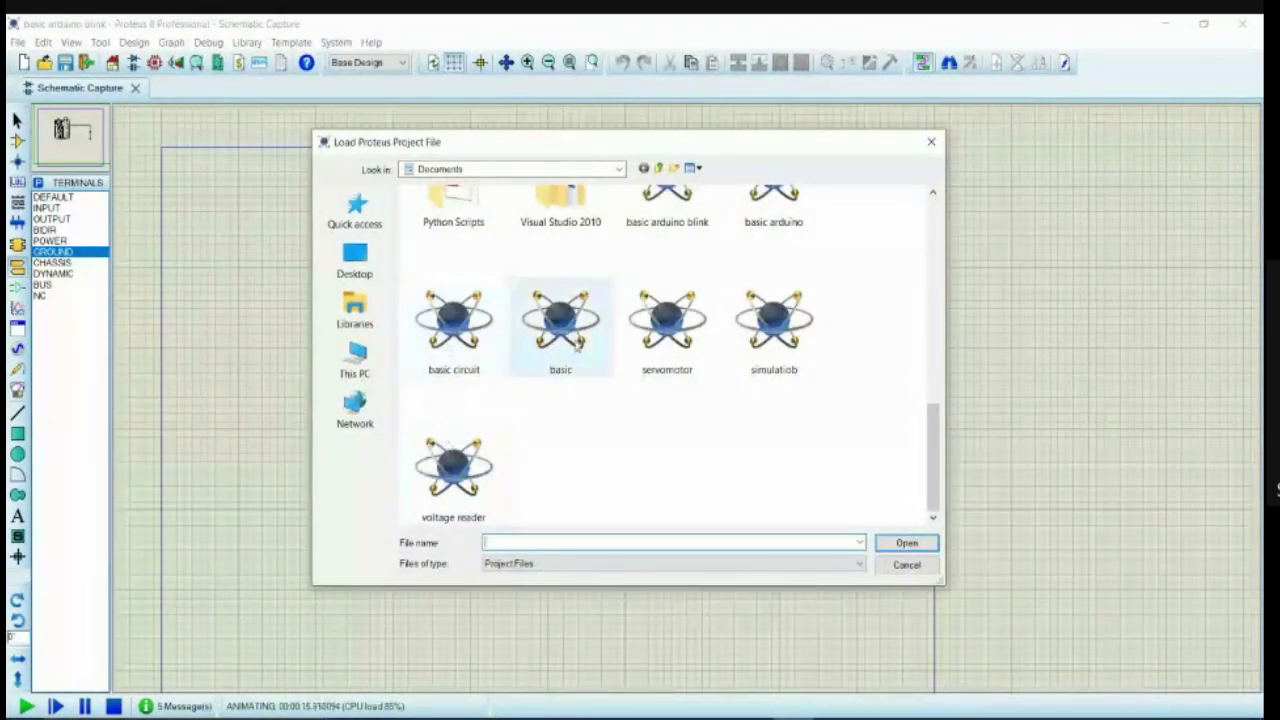
double_click(667, 325)
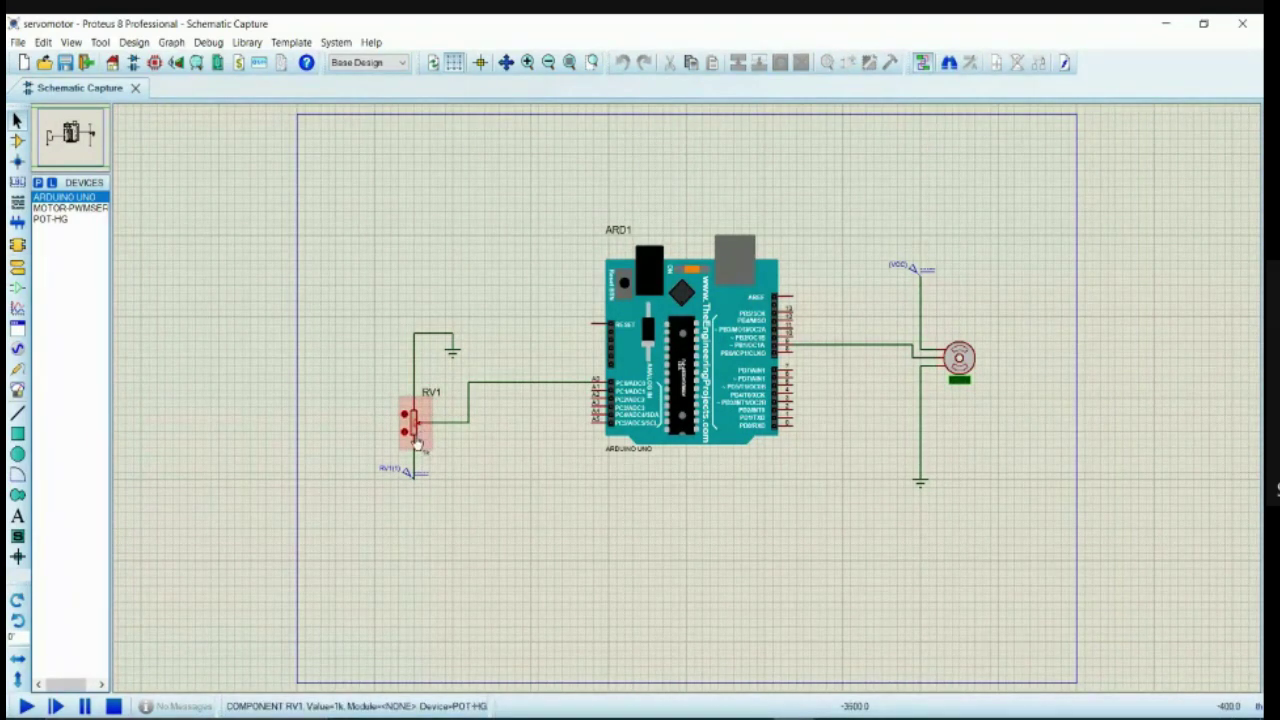
Step: Step potentiometer RV1's wiper down and back up, ending at the 50% setting
scroll(420, 432, up, 3)
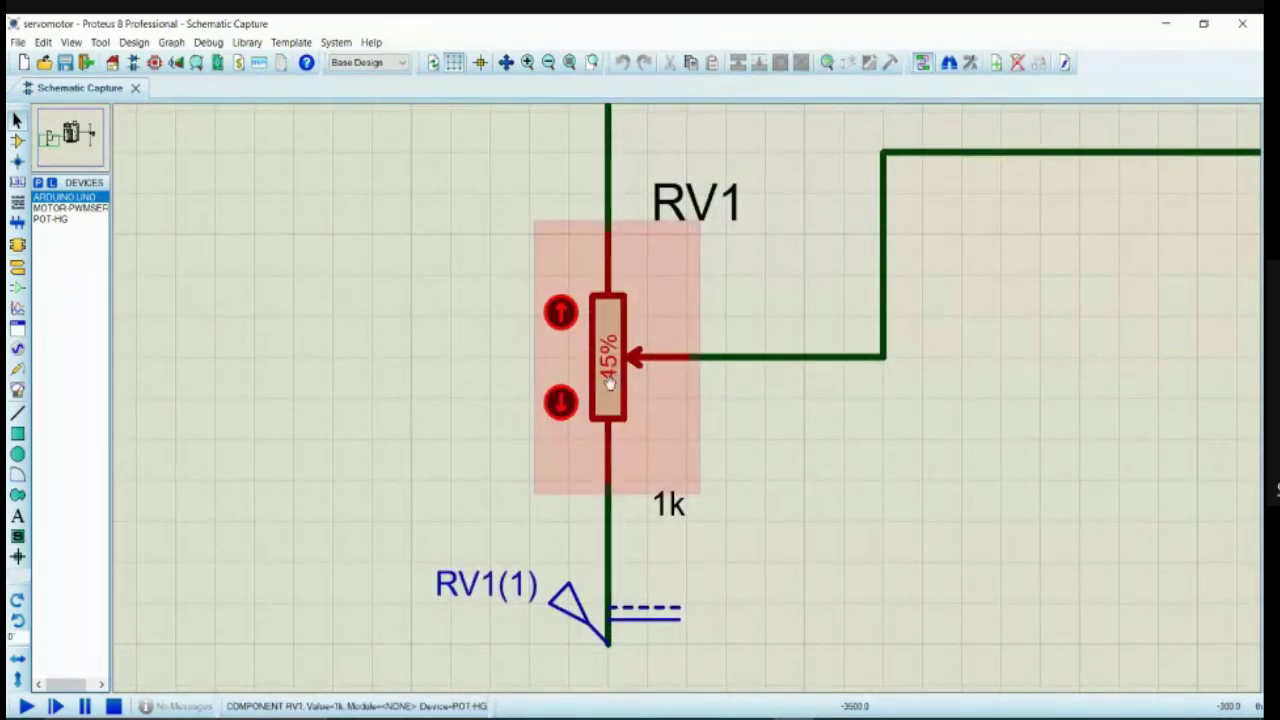
click(561, 403)
click(561, 403)
click(561, 403)
click(561, 313)
click(561, 313)
click(561, 313)
click(561, 313)
click(561, 313)
click(561, 313)
click(561, 313)
click(561, 313)
click(561, 313)
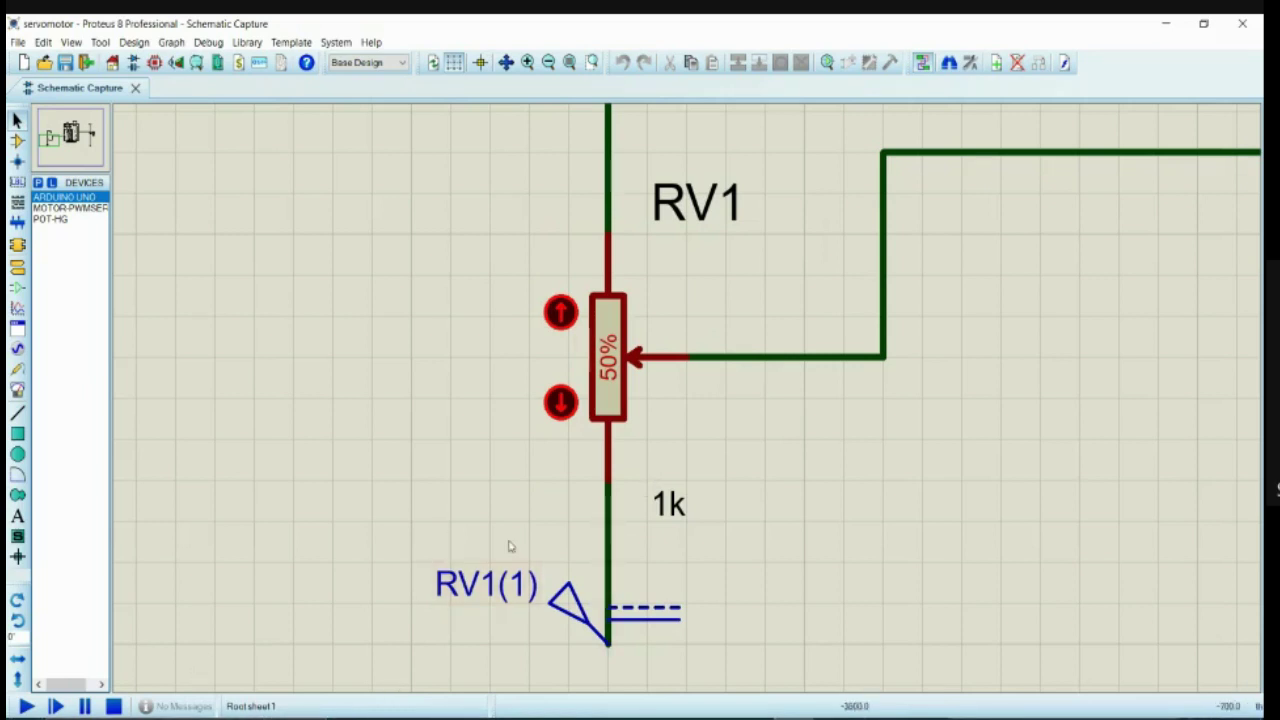
scroll(508, 546, down, 3)
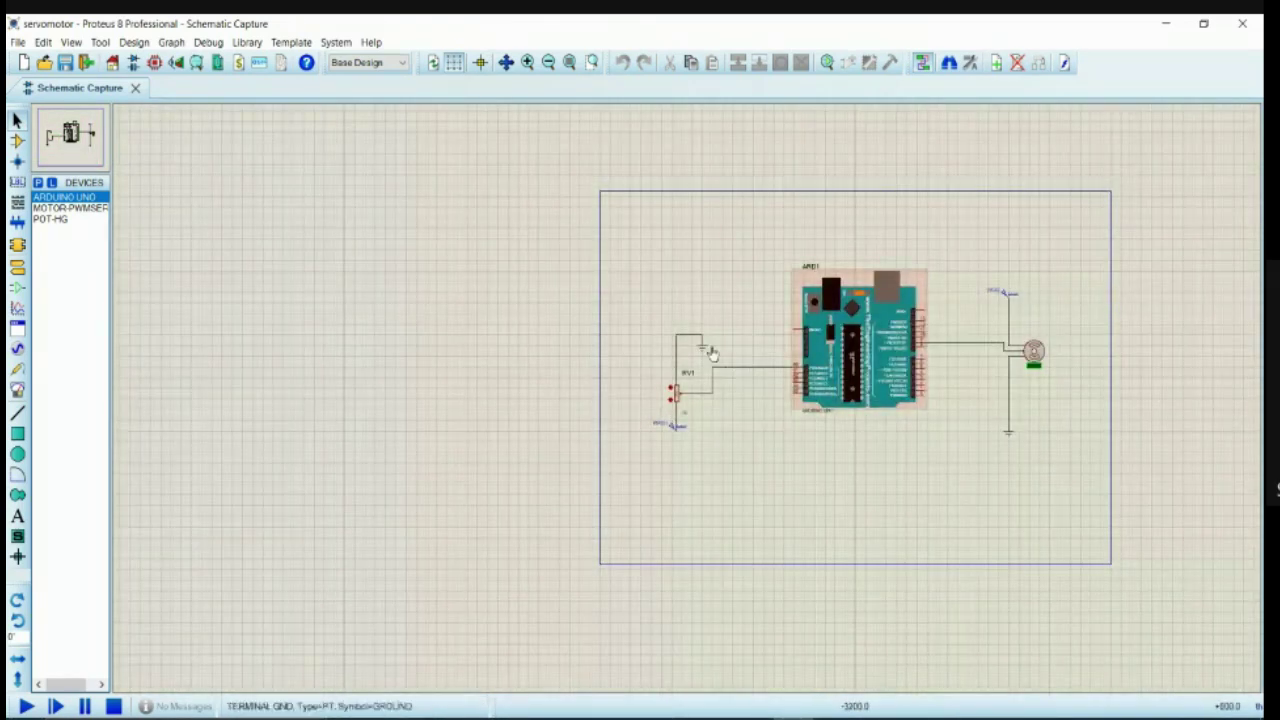
click(77, 132)
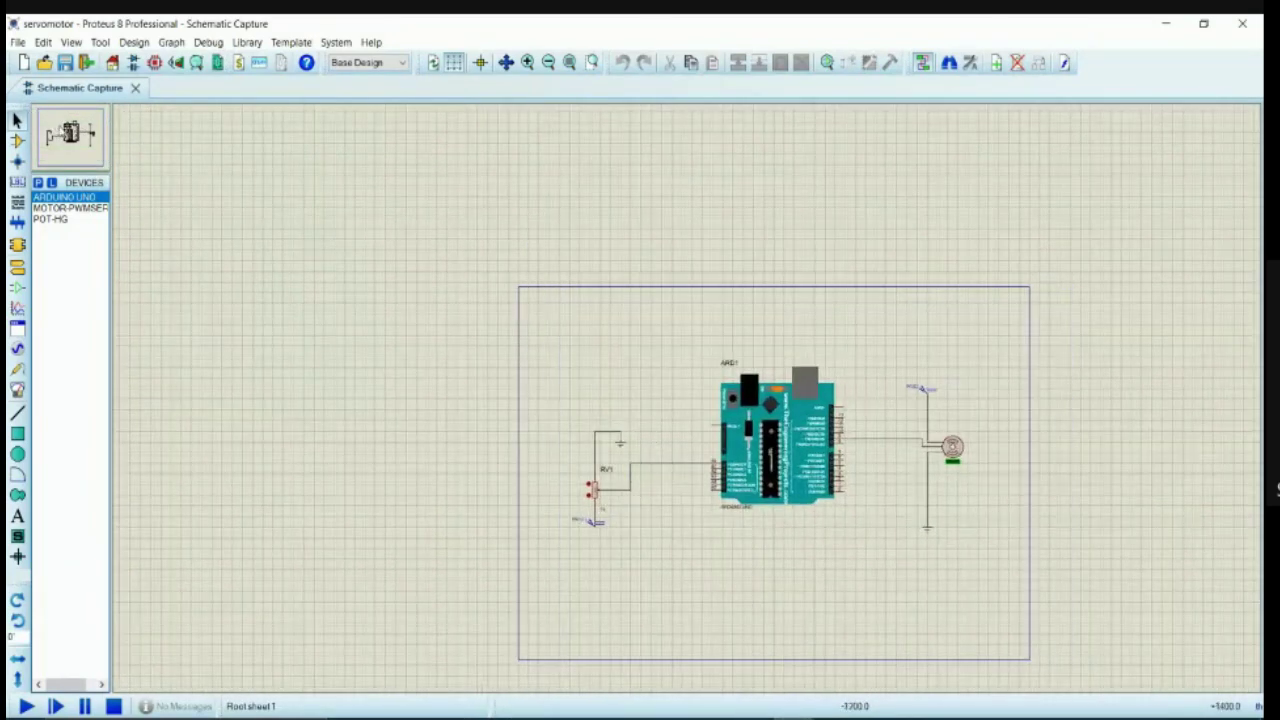
scroll(682, 385, up, 1)
scroll(682, 385, down, 1)
scroll(682, 385, up, 2)
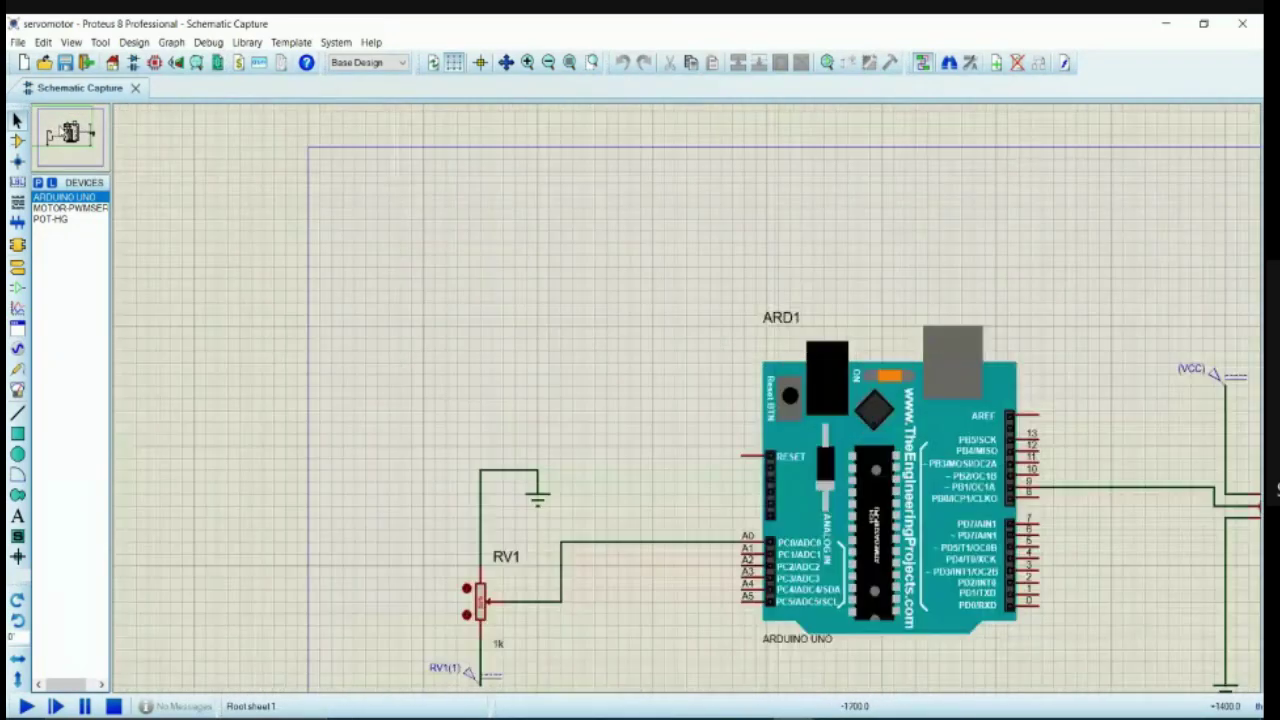
scroll(682, 385, down, 1)
scroll(682, 385, up, 1)
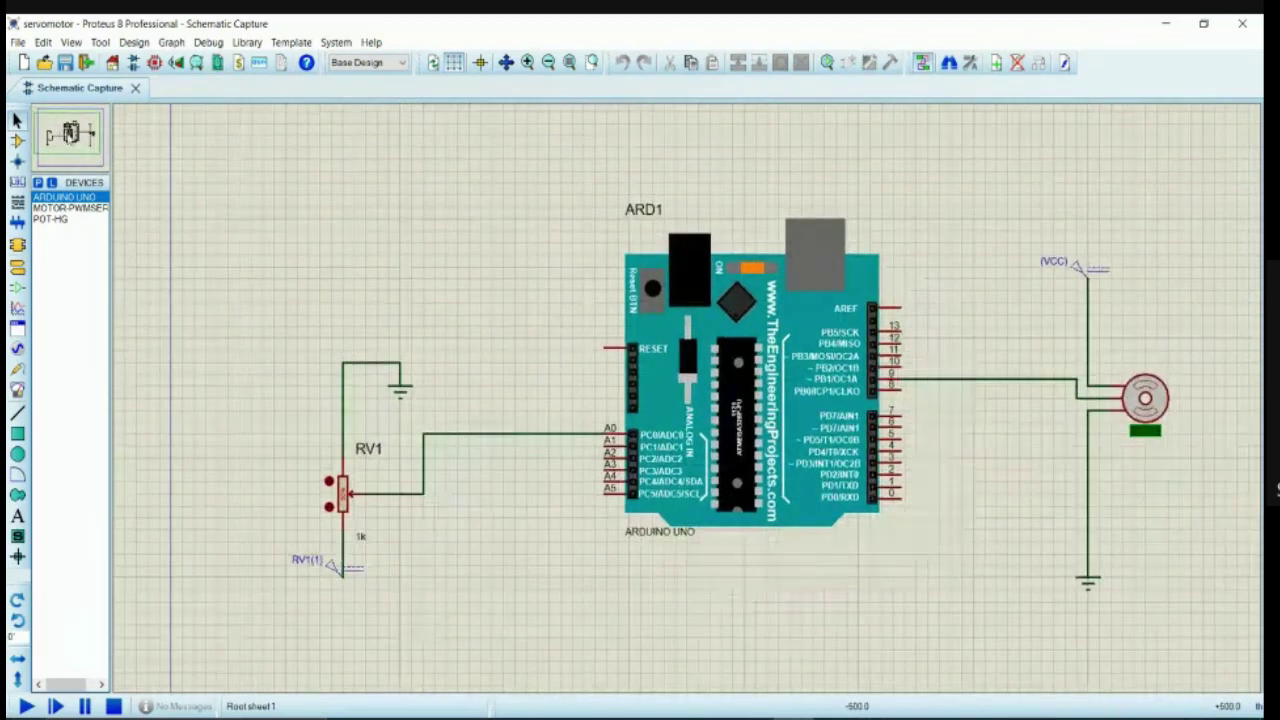
Step: Search the device library for "ardui", preview the ARDUINO UNO part, and close the library without picking it
click(38, 183)
click(305, 200)
text(se)
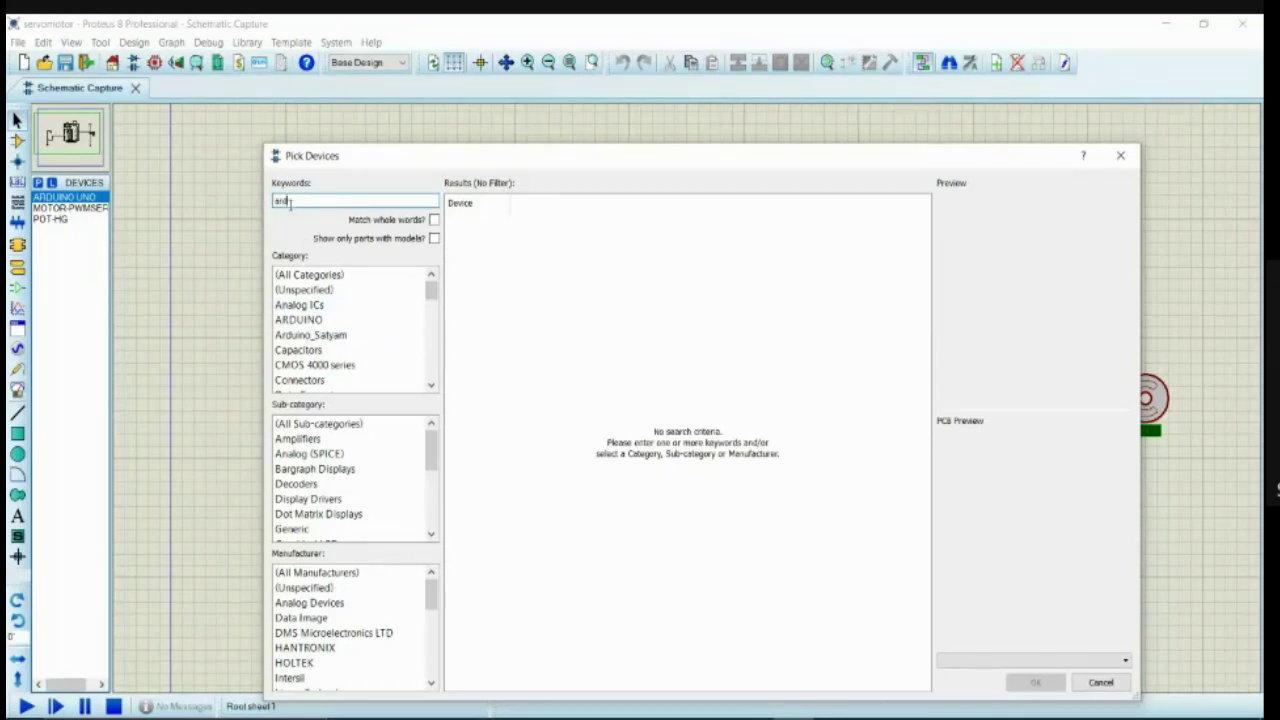
text(u)
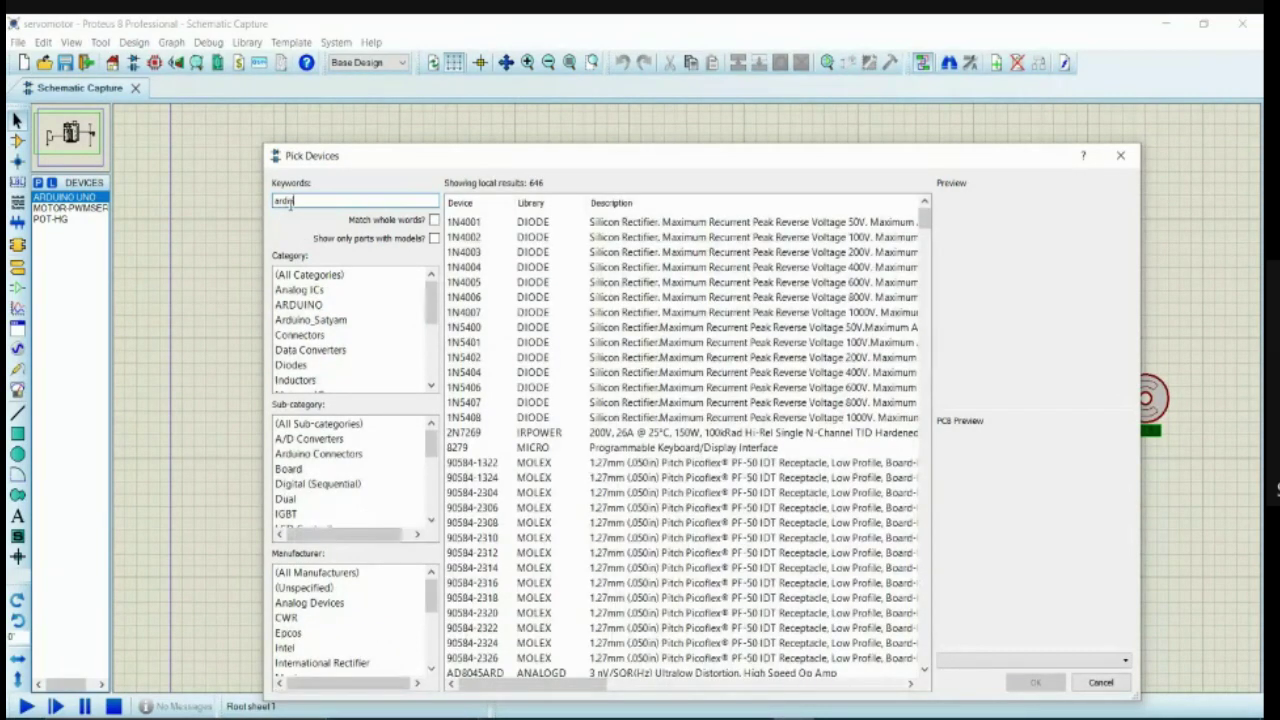
text(i)
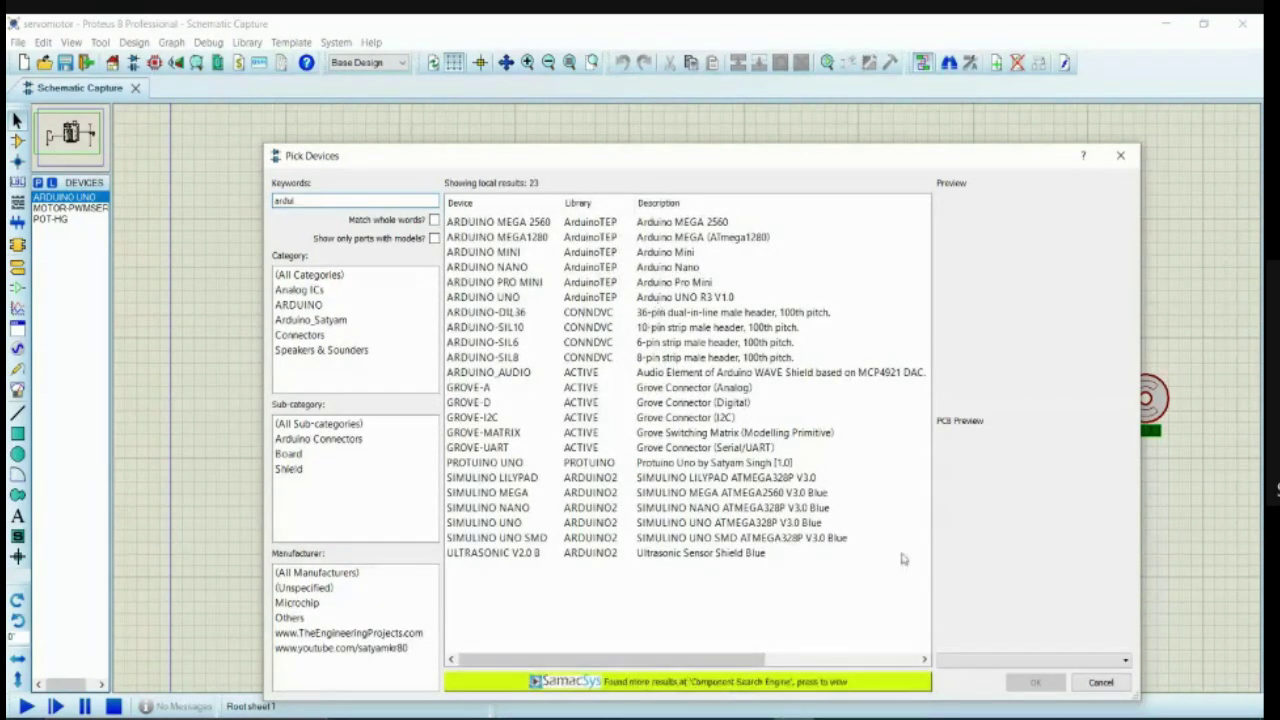
click(521, 297)
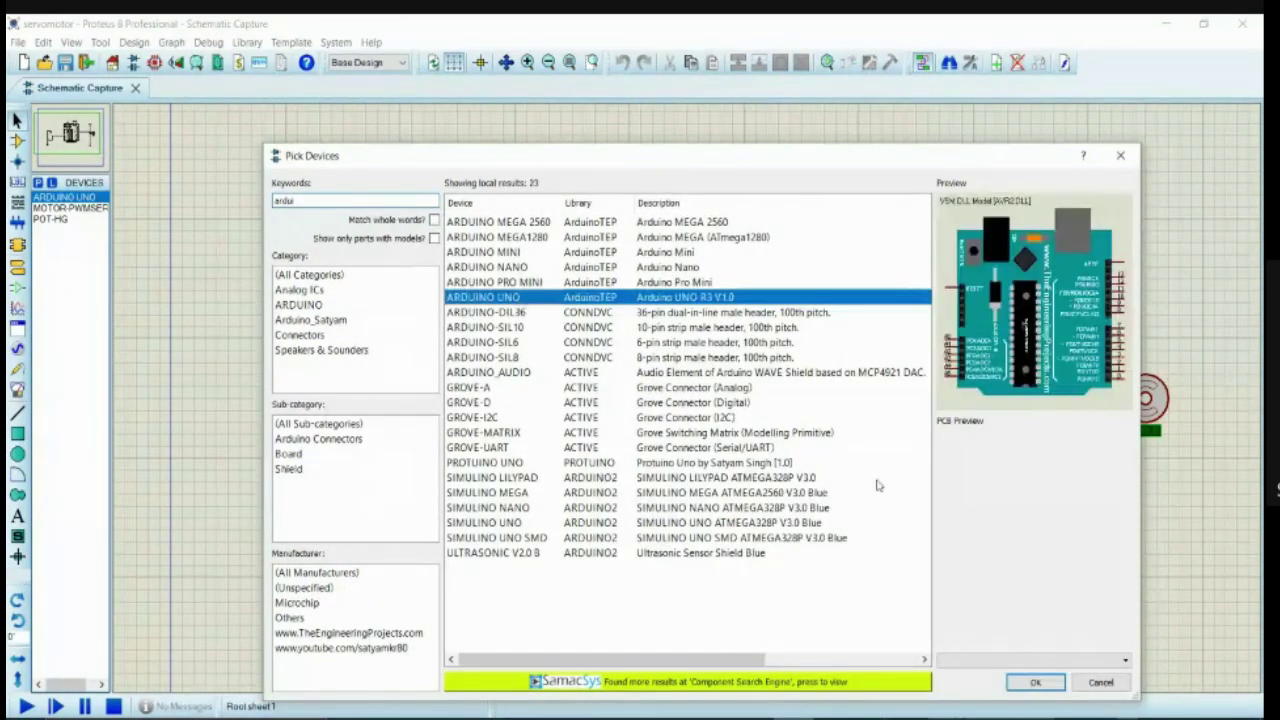
click(1119, 156)
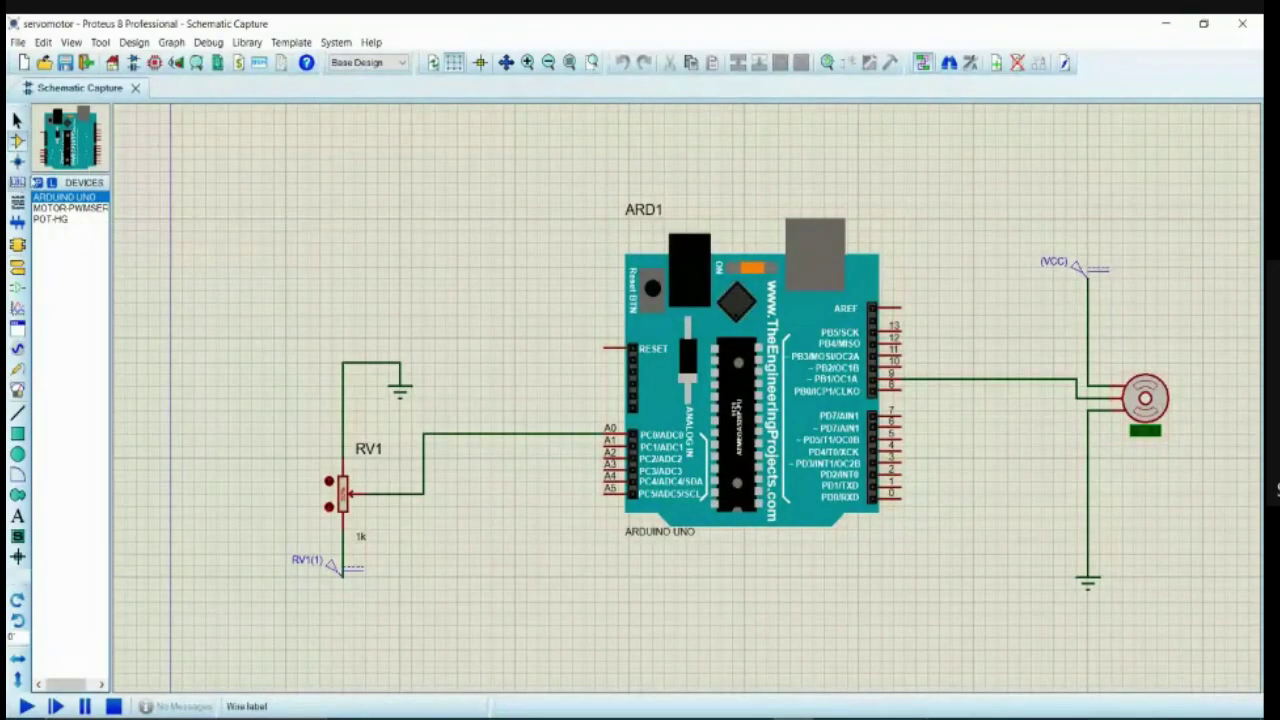
Step: Search the device library for "servo", preview MOTOR-SERVO and MOTOR-PWMSERVO, and pick MOTOR-PWMSERVO for the project
click(38, 183)
text(serv)
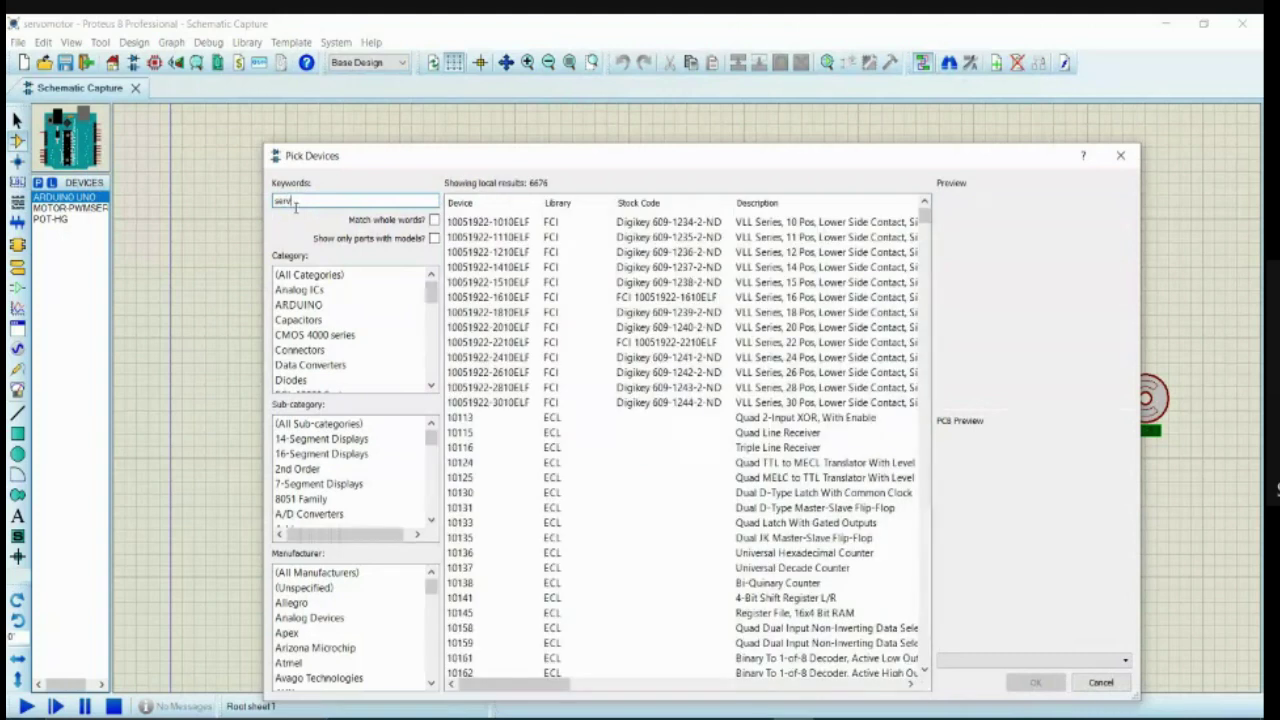
text(o)
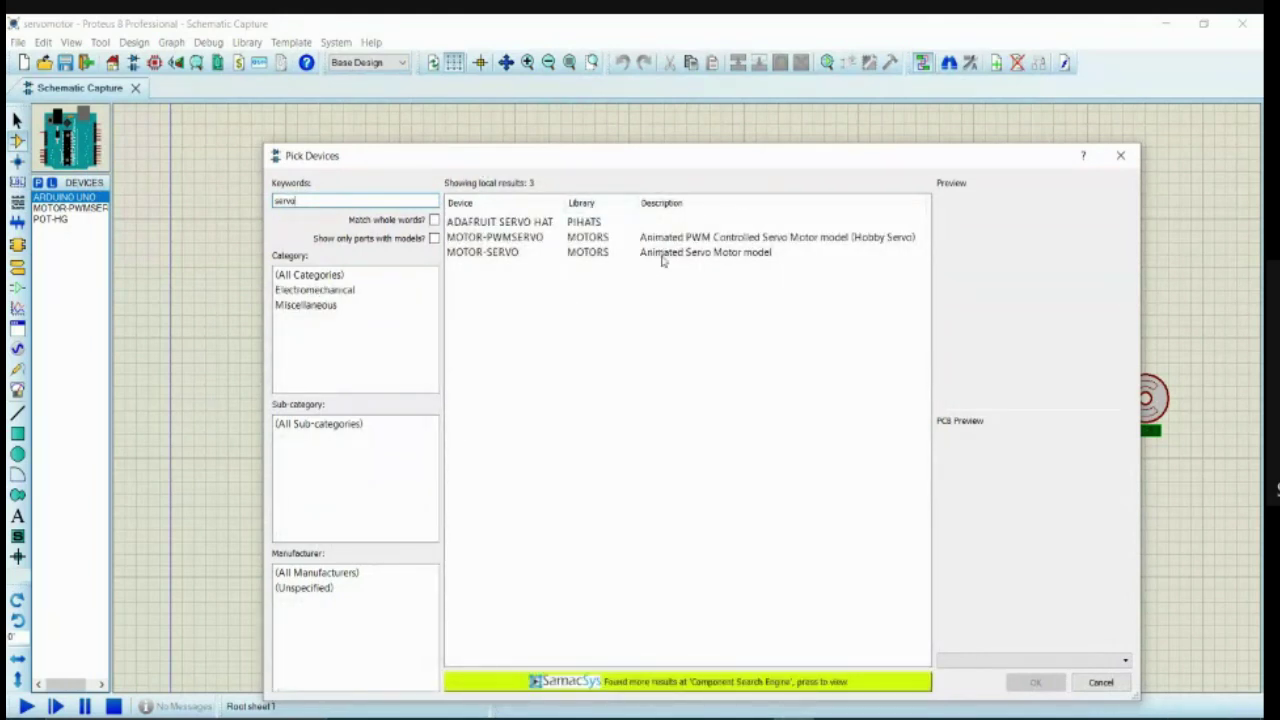
click(663, 256)
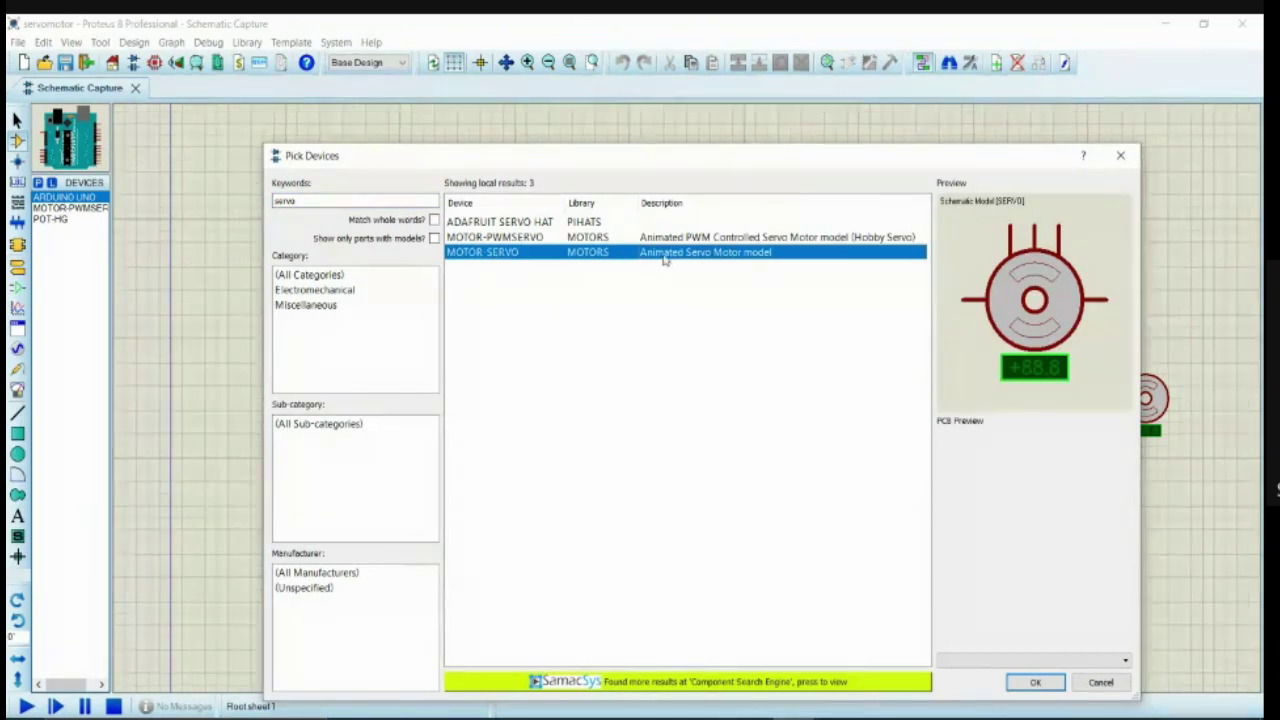
click(657, 237)
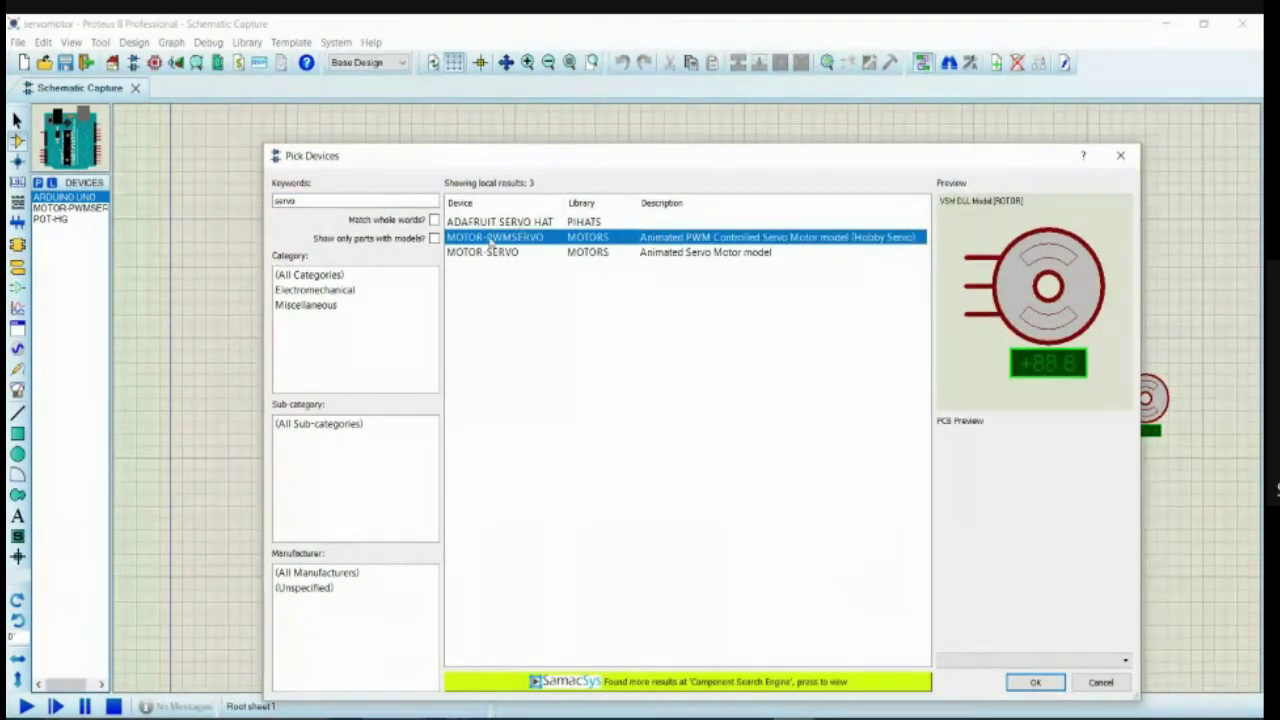
mouse_move(524, 250)
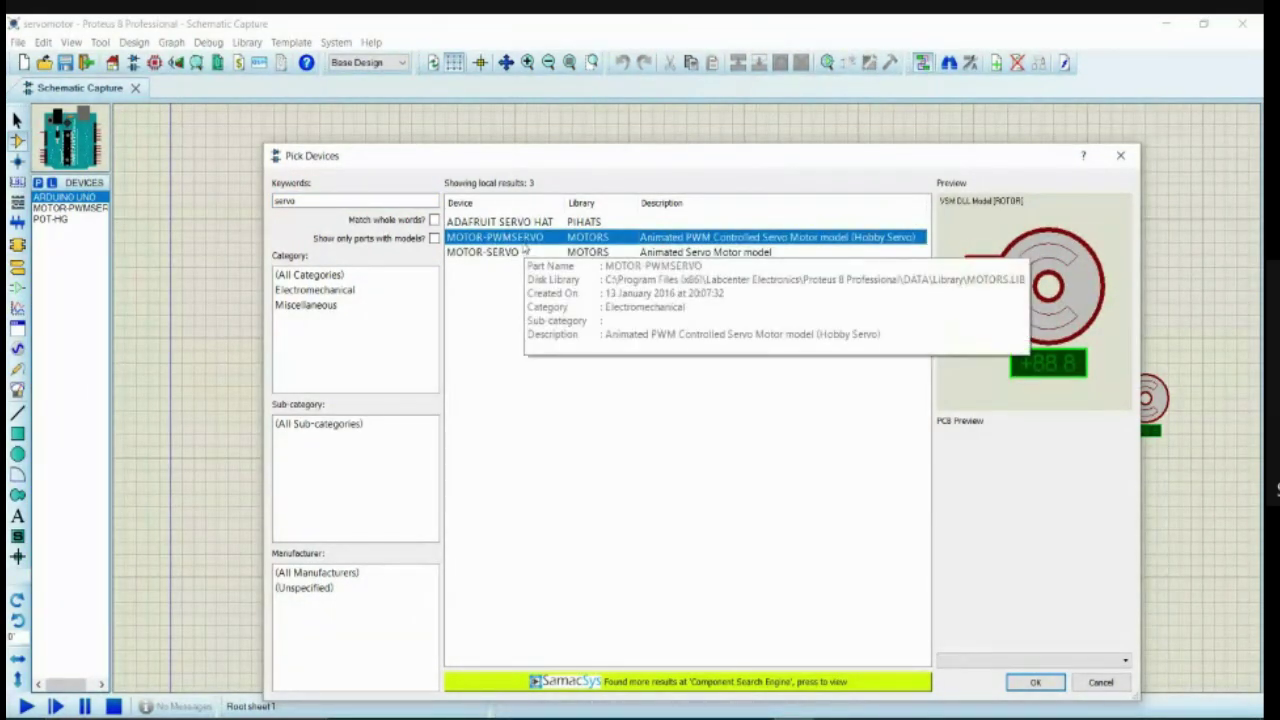
mouse_move(773, 253)
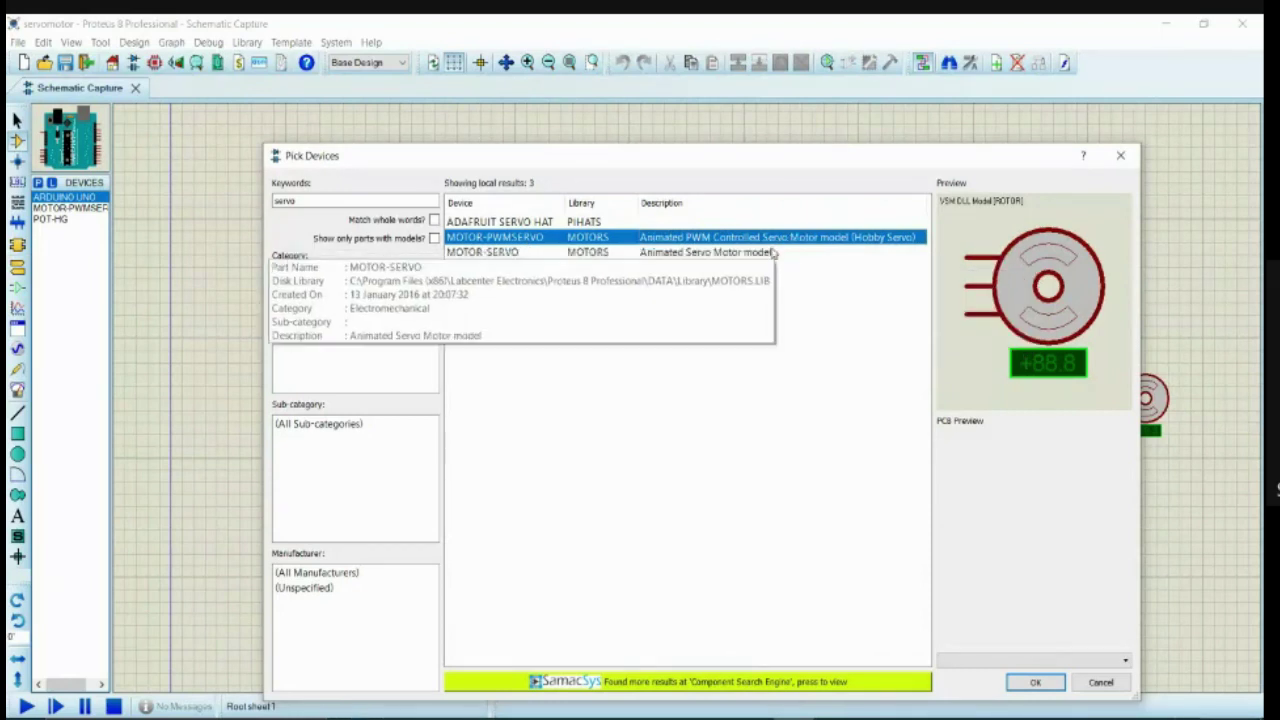
click(1036, 684)
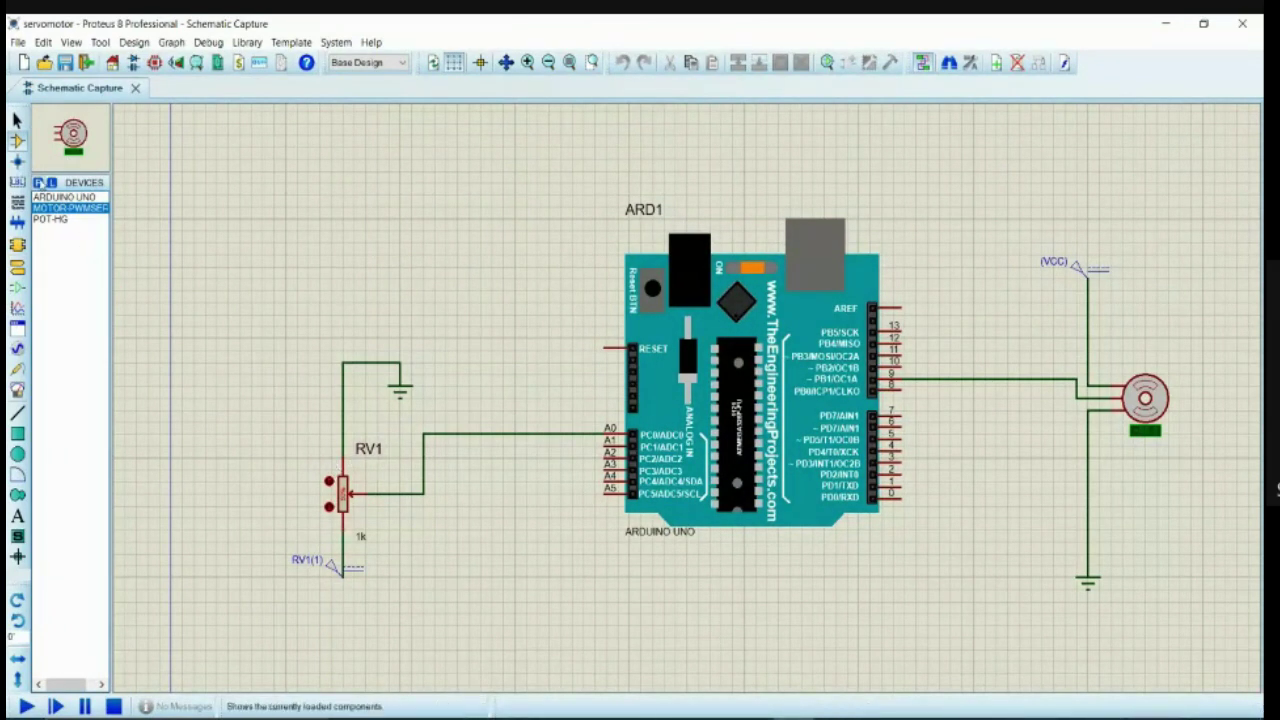
Step: Search the device library for "pot" and add the POT potentiometer to the project's device list
click(39, 183)
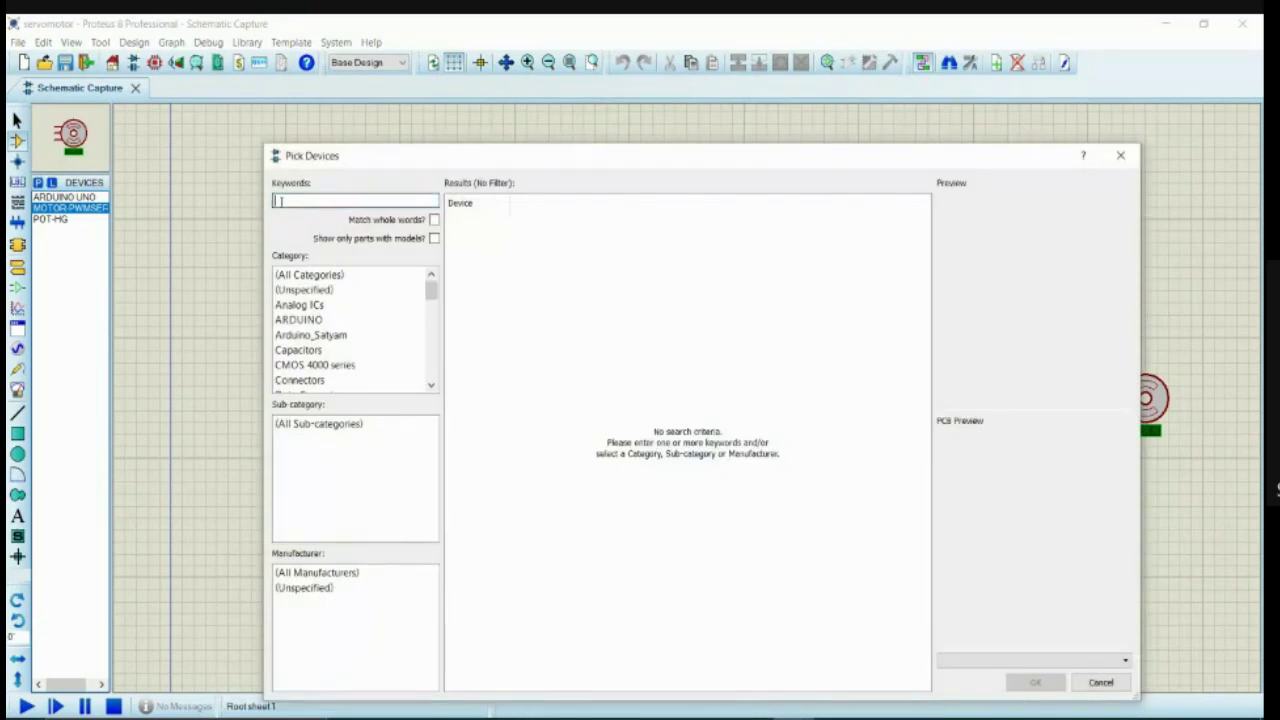
text(s)
text(e)
text(t)
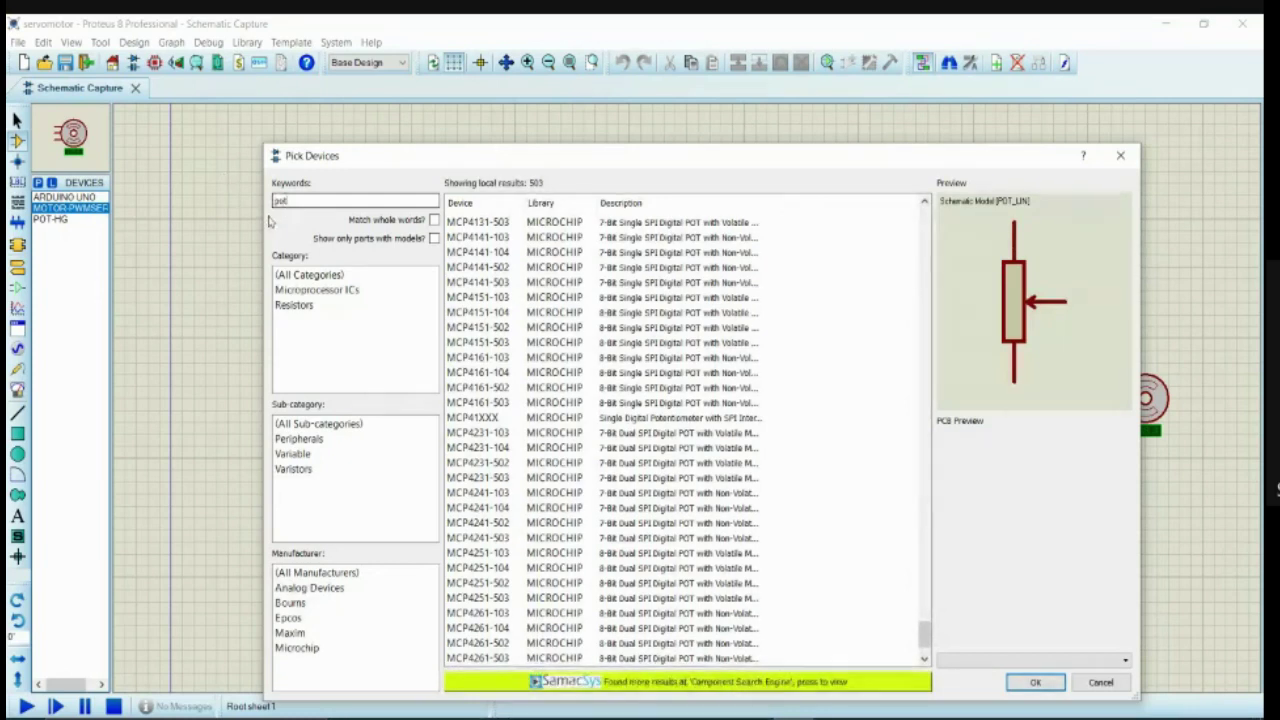
click(1042, 687)
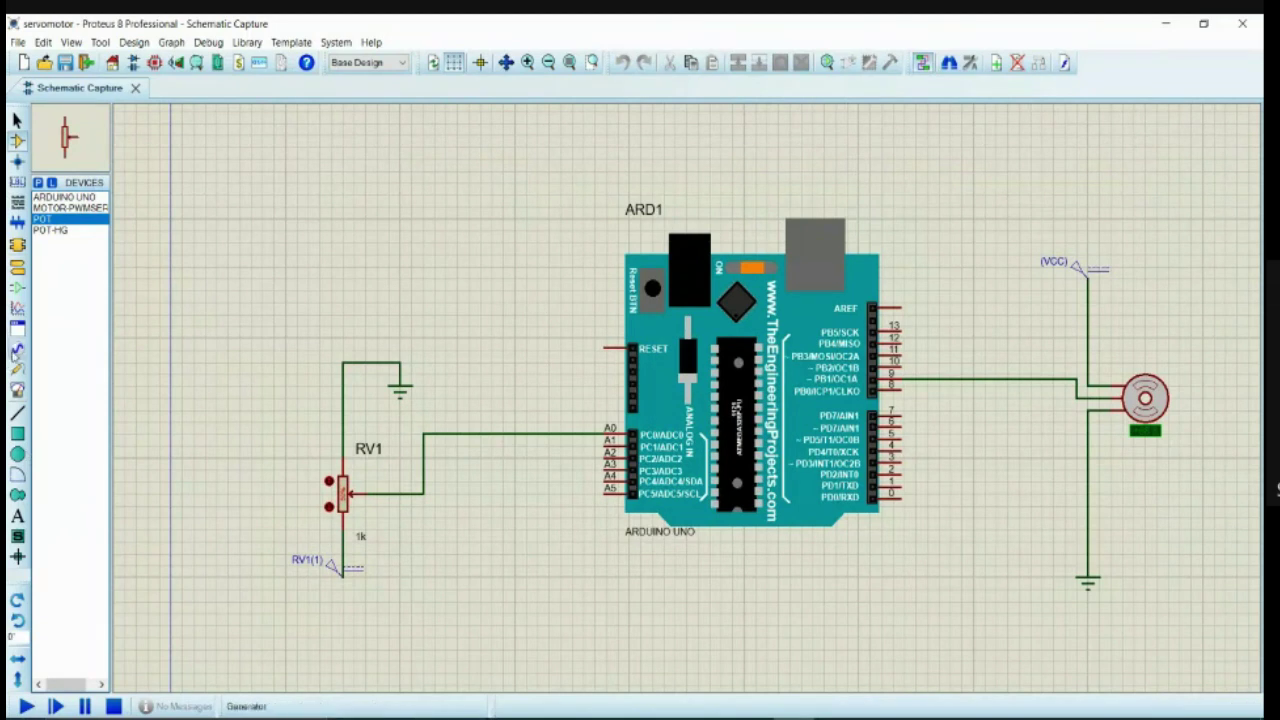
Step: List the available generator sources for the schematic, starting with DC
click(17, 350)
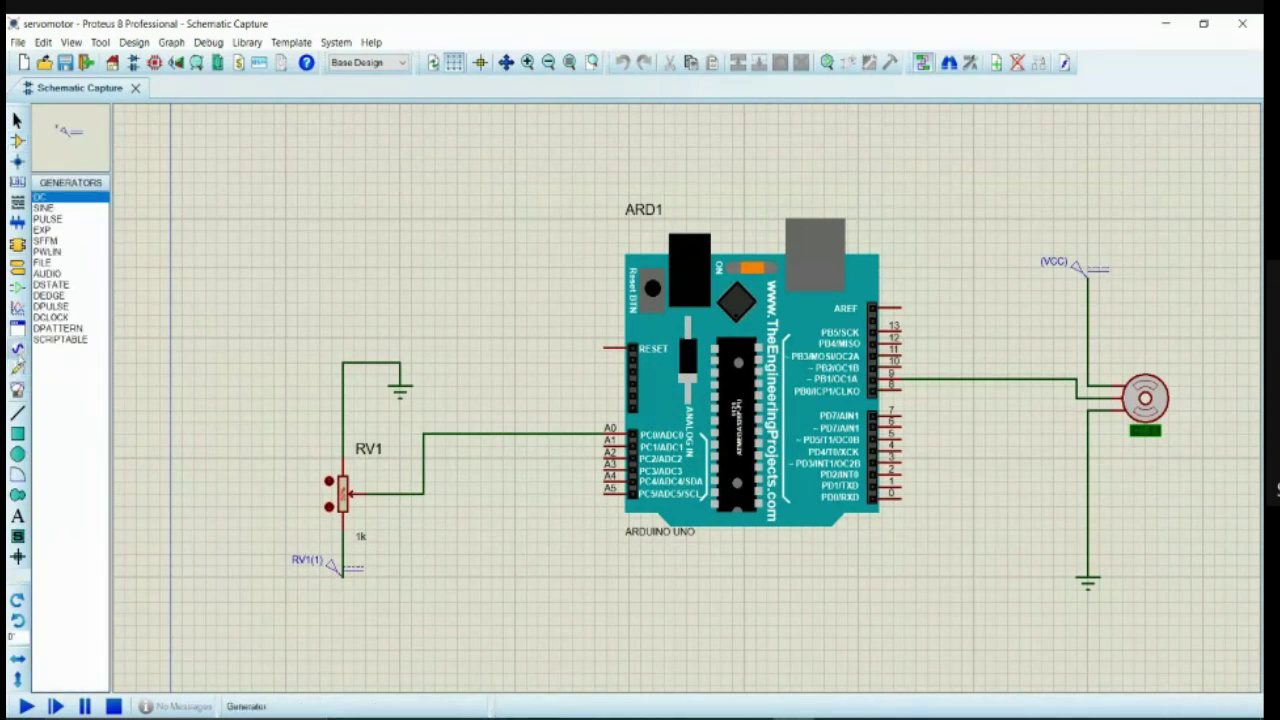